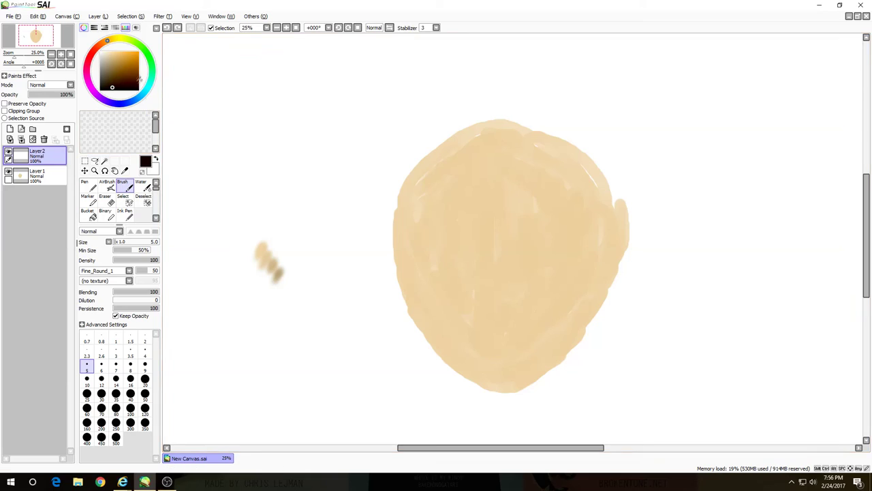
# Step: Airbrush loose brown hair strokes across the face, up its left side and over the head
pyautogui.click(136, 66)
pyautogui.click(107, 186)
pyautogui.moveTo(542, 174)
pyautogui.mouseDown()
pyautogui.moveTo(536, 187)
pyautogui.moveTo(423, 198)
pyautogui.moveTo(411, 152)
pyautogui.mouseUp()
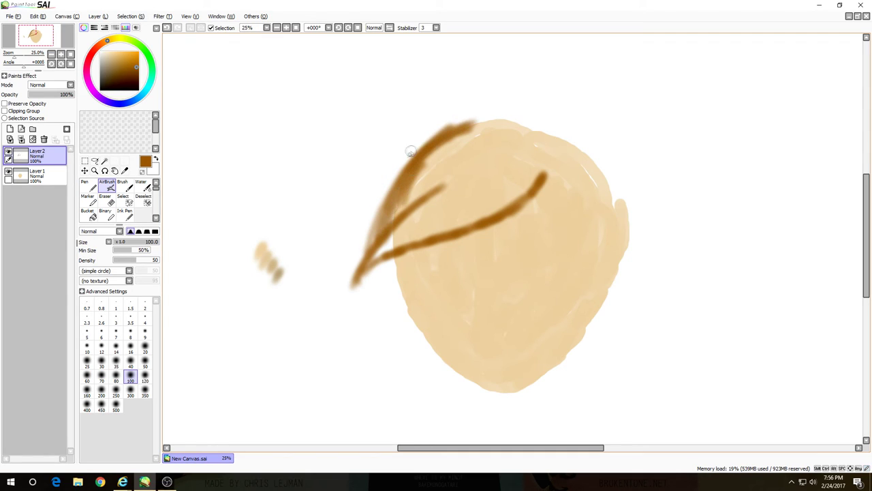
pyautogui.moveTo(411, 151); pyautogui.dragTo(477, 99)
pyautogui.moveTo(361, 150)
pyautogui.mouseDown()
pyautogui.moveTo(351, 137)
pyautogui.moveTo(320, 146)
pyautogui.moveTo(456, 78)
pyautogui.mouseUp()
pyautogui.moveTo(422, 109)
pyautogui.mouseDown()
pyautogui.moveTo(491, 75)
pyautogui.moveTo(465, 82)
pyautogui.moveTo(593, 163)
pyautogui.moveTo(501, 220)
pyautogui.moveTo(586, 178)
pyautogui.mouseUp()
# Step: Add long strands down the right side, a top-right spike, tufts and left-edge shading
pyautogui.hscroll(3, 452, 413)
pyautogui.moveTo(523, 170); pyautogui.dragTo(517, 344)
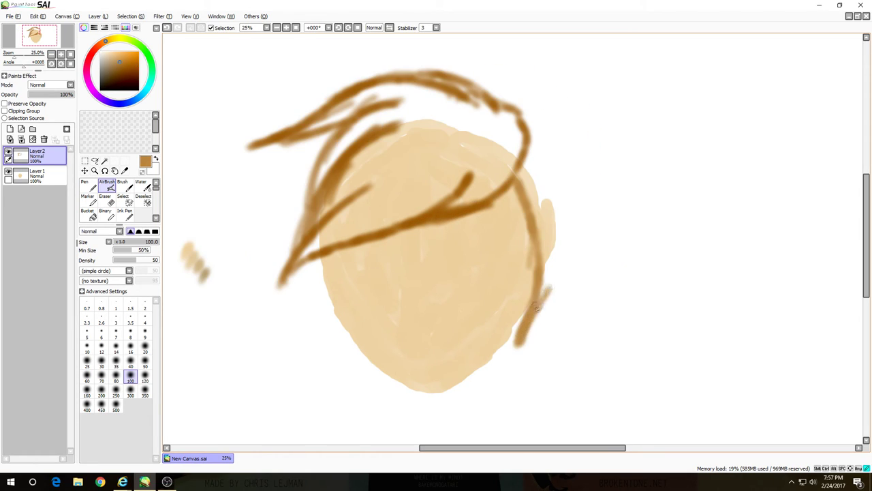
pyautogui.moveTo(537, 309)
pyautogui.mouseDown()
pyautogui.moveTo(584, 170)
pyautogui.moveTo(557, 122)
pyautogui.moveTo(578, 151)
pyautogui.mouseUp()
pyautogui.scroll(-1, 578, 151)
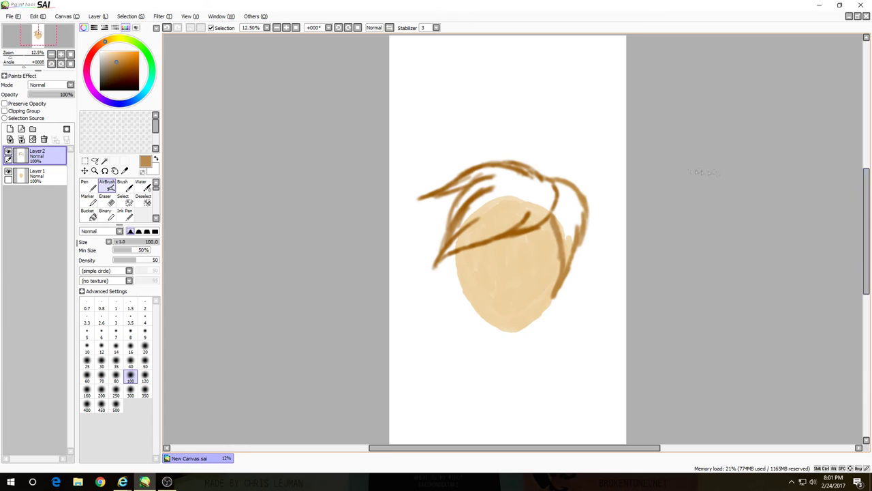
pyautogui.moveTo(554, 176)
pyautogui.mouseDown()
pyautogui.moveTo(526, 115)
pyautogui.moveTo(524, 153)
pyautogui.moveTo(486, 110)
pyautogui.moveTo(491, 79)
pyautogui.moveTo(470, 127)
pyautogui.moveTo(474, 150)
pyautogui.moveTo(451, 119)
pyautogui.moveTo(457, 165)
pyautogui.moveTo(425, 159)
pyautogui.moveTo(449, 170)
pyautogui.mouseUp()
pyautogui.moveTo(440, 203)
pyautogui.mouseDown()
pyautogui.moveTo(437, 221)
pyautogui.moveTo(461, 290)
pyautogui.mouseUp()
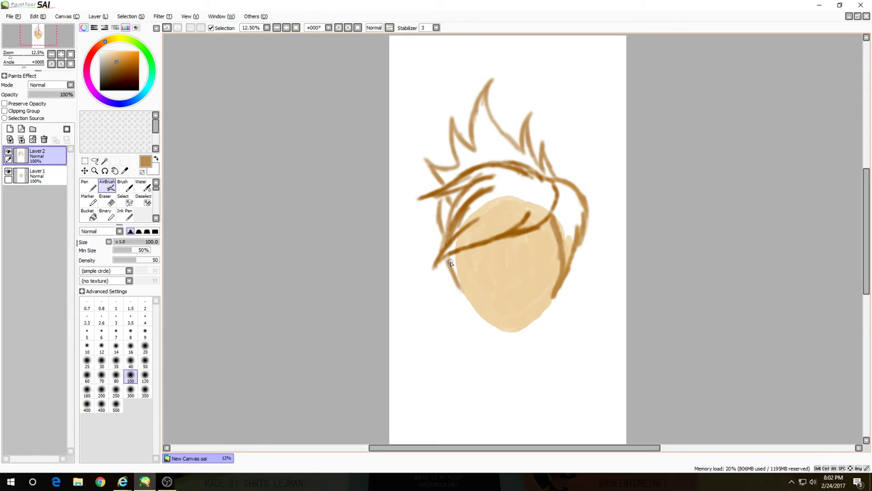
pyautogui.moveTo(446, 201); pyautogui.dragTo(444, 229)
pyautogui.moveTo(453, 201); pyautogui.dragTo(456, 196)
# Step: Sample a darker brown from the hair and test it with small dabs
pyautogui.keyDown('alt'); pyautogui.click(431, 192); pyautogui.keyUp('alt')
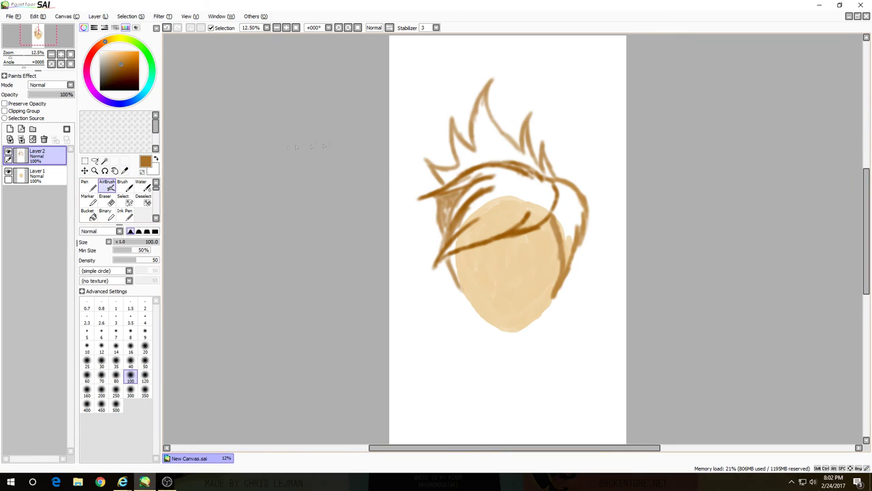
pyautogui.click(408, 111)
pyautogui.keyDown('alt'); pyautogui.click(409, 113); pyautogui.keyUp('alt')
pyautogui.moveTo(410, 115); pyautogui.dragTo(410, 128)
pyautogui.keyDown('alt'); pyautogui.click(410, 131); pyautogui.keyUp('alt')
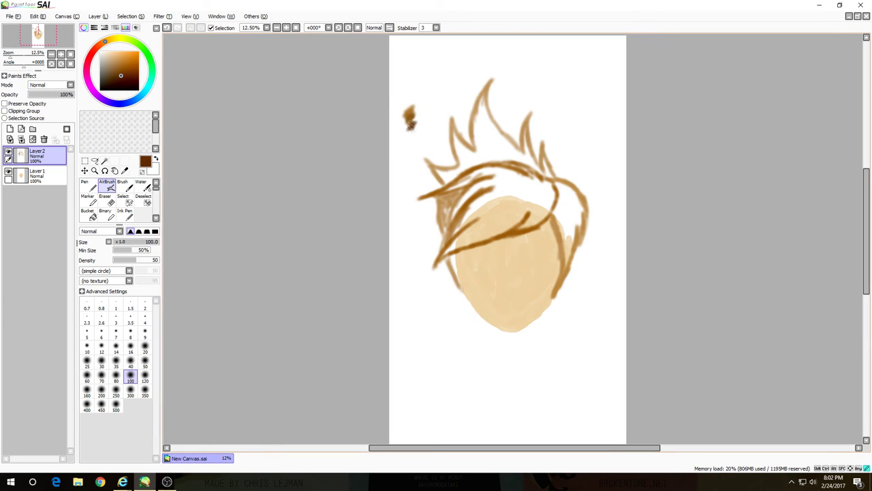
pyautogui.scroll(4, 561, 288)
pyautogui.scroll(-1, 837, 267)
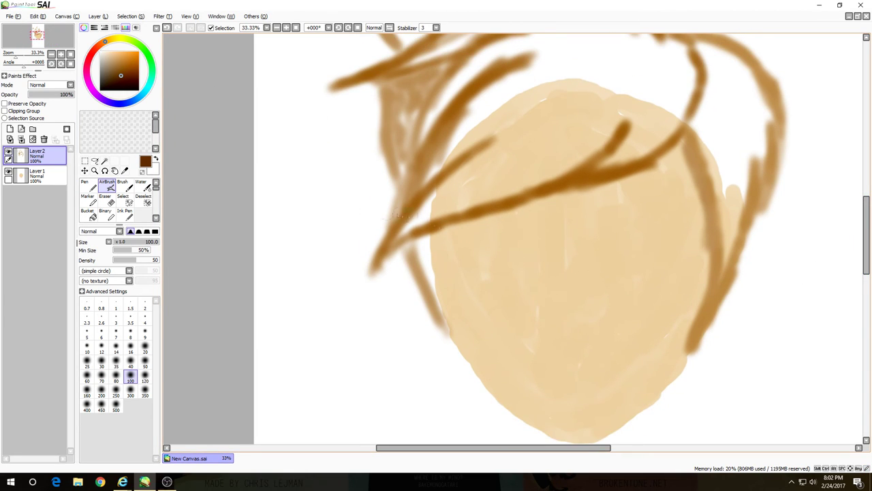
# Step: With the Water brush, outline strands across the forehead and up the curl
pyautogui.click(141, 185)
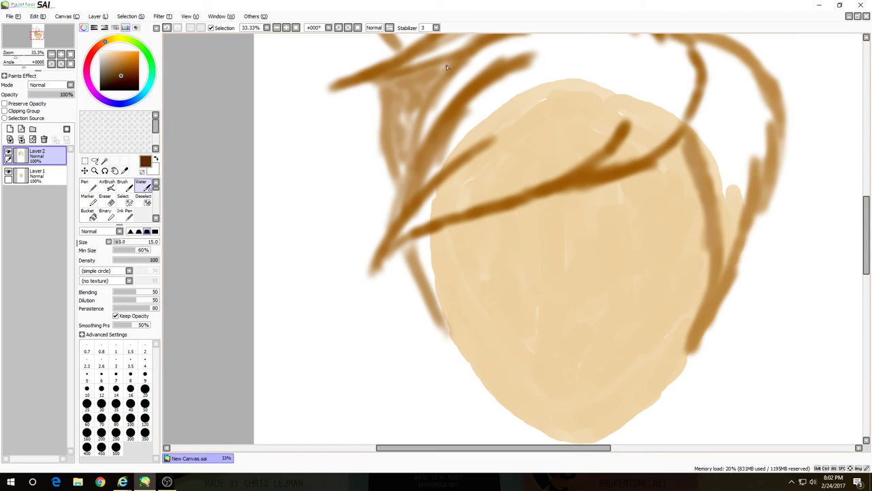
pyautogui.moveTo(447, 66)
pyautogui.mouseDown()
pyautogui.moveTo(389, 95)
pyautogui.moveTo(370, 273)
pyautogui.moveTo(503, 140)
pyautogui.mouseUp()
pyautogui.moveTo(368, 280)
pyautogui.mouseDown()
pyautogui.moveTo(423, 235)
pyautogui.moveTo(556, 185)
pyautogui.mouseUp()
pyautogui.moveTo(599, 160); pyautogui.dragTo(627, 120)
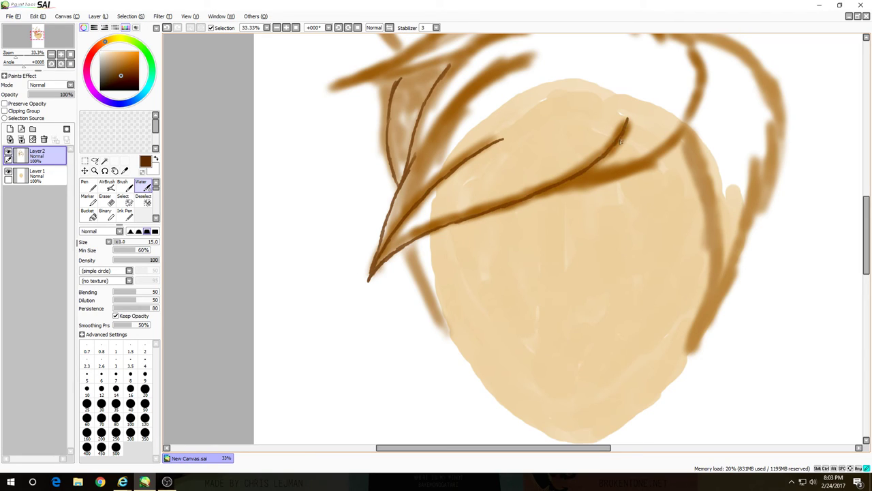
pyautogui.moveTo(557, 186)
pyautogui.mouseDown()
pyautogui.moveTo(651, 153)
pyautogui.moveTo(684, 131)
pyautogui.moveTo(695, 101)
pyautogui.mouseUp()
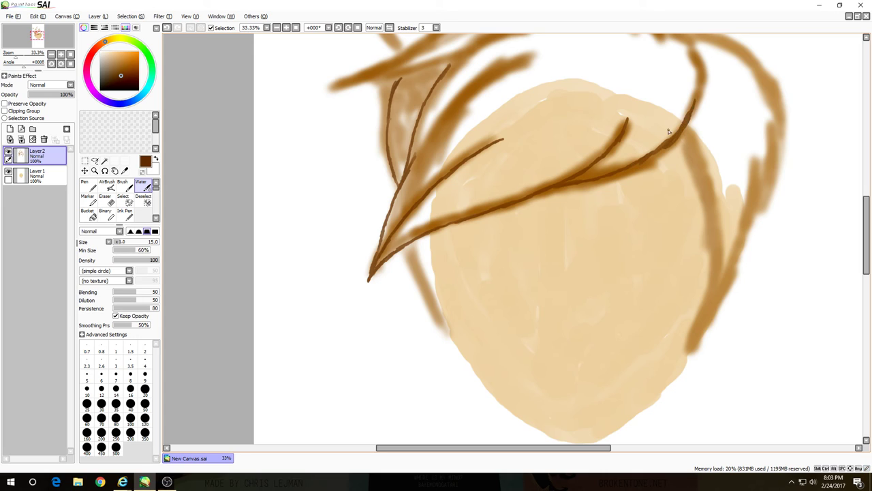
pyautogui.moveTo(407, 245); pyautogui.dragTo(448, 332)
# Step: Draw strand lines along the left hair and outline the top spikes, undoing a stray stroke
pyautogui.scroll(4, 849, 256)
pyautogui.moveTo(355, 222)
pyautogui.mouseDown()
pyautogui.moveTo(323, 220)
pyautogui.moveTo(477, 135)
pyautogui.mouseUp()
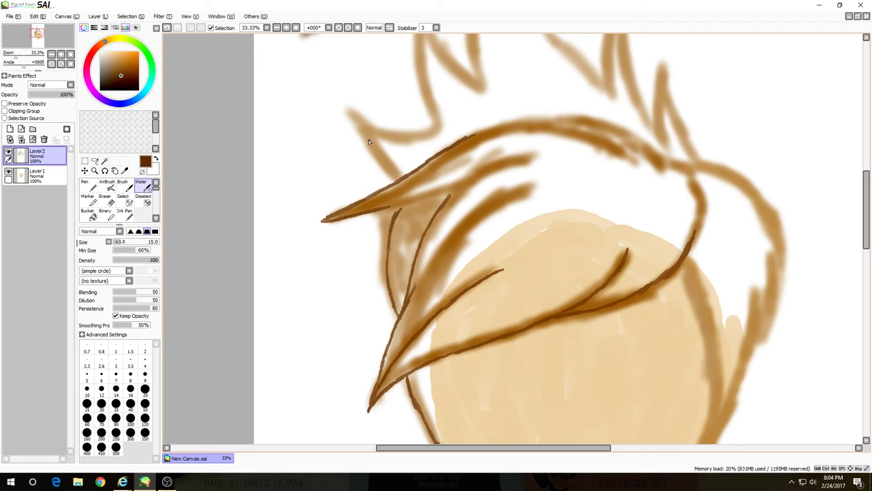
pyautogui.moveTo(351, 114)
pyautogui.mouseDown()
pyautogui.moveTo(387, 175)
pyautogui.moveTo(341, 102)
pyautogui.moveTo(385, 128)
pyautogui.moveTo(451, 132)
pyautogui.mouseUp()
pyautogui.moveTo(429, 126); pyautogui.dragTo(412, 38)
pyautogui.moveTo(533, 131)
pyautogui.mouseDown()
pyautogui.moveTo(863, 252)
pyautogui.moveTo(867, 197)
pyautogui.mouseUp()
pyautogui.hotkey('ctrl', 'z')
pyautogui.moveTo(413, 218)
pyautogui.mouseDown()
pyautogui.moveTo(421, 175)
pyautogui.moveTo(477, 265)
pyautogui.moveTo(464, 192)
pyautogui.moveTo(473, 154)
pyautogui.moveTo(494, 106)
pyautogui.moveTo(537, 77)
pyautogui.moveTo(519, 127)
pyautogui.moveTo(526, 164)
pyautogui.moveTo(610, 271)
pyautogui.moveTo(607, 204)
pyautogui.moveTo(633, 172)
pyautogui.moveTo(635, 269)
pyautogui.moveTo(660, 310)
pyautogui.moveTo(661, 247)
pyautogui.moveTo(698, 356)
pyautogui.mouseUp()
pyautogui.moveTo(864, 167); pyautogui.dragTo(864, 198)
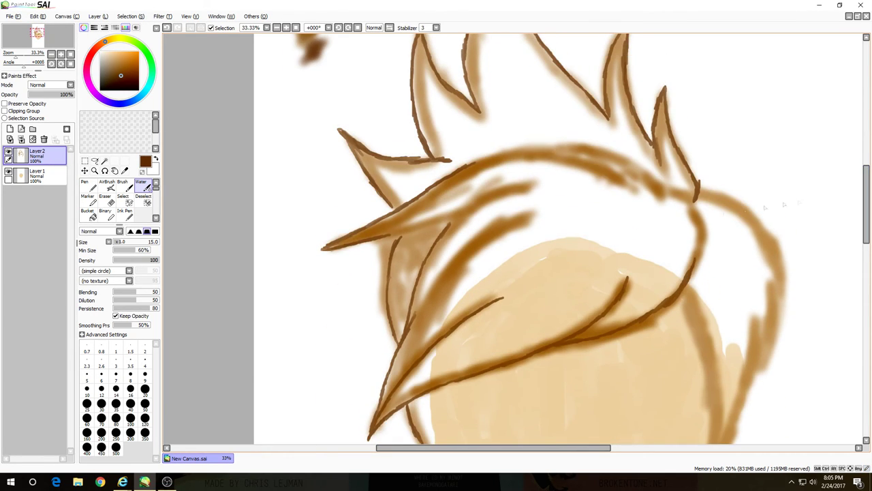
pyautogui.moveTo(385, 239)
pyautogui.mouseDown()
pyautogui.moveTo(452, 222)
pyautogui.moveTo(519, 188)
pyautogui.moveTo(441, 209)
pyautogui.mouseUp()
# Step: Line the upper and lower hair bands, the right curl and tufts, and strands inside the spike
pyautogui.moveTo(426, 300)
pyautogui.mouseDown()
pyautogui.moveTo(471, 242)
pyautogui.moveTo(568, 203)
pyautogui.mouseUp()
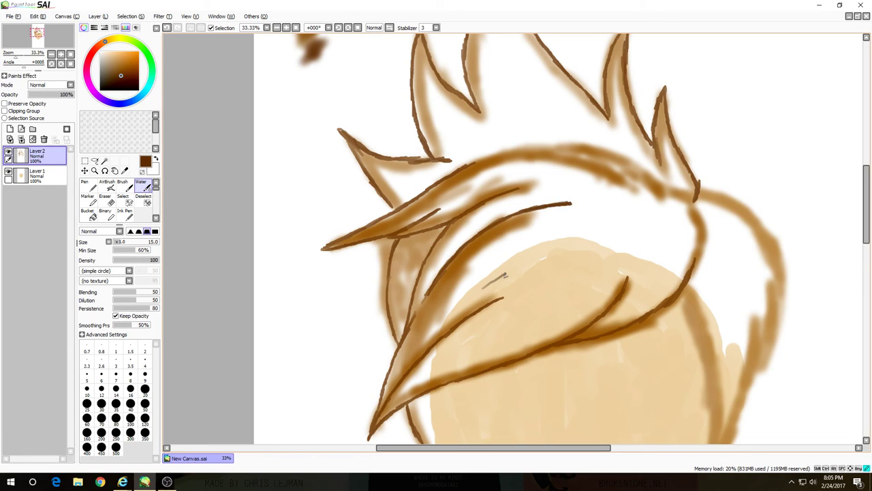
pyautogui.moveTo(508, 273)
pyautogui.mouseDown()
pyautogui.moveTo(442, 304)
pyautogui.moveTo(579, 211)
pyautogui.mouseUp()
pyautogui.moveTo(644, 215); pyautogui.dragTo(626, 265)
pyautogui.moveTo(638, 173)
pyautogui.mouseDown()
pyautogui.moveTo(657, 202)
pyautogui.moveTo(682, 190)
pyautogui.moveTo(693, 199)
pyautogui.mouseUp()
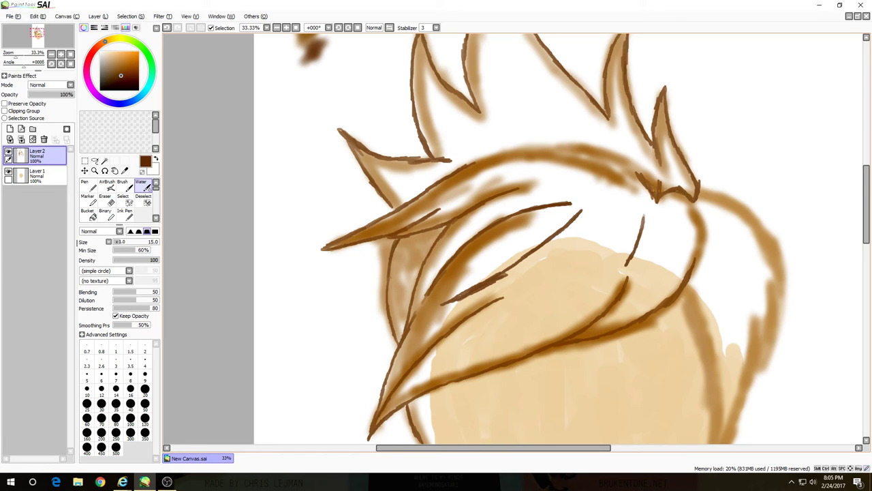
pyautogui.moveTo(537, 146); pyautogui.dragTo(492, 133)
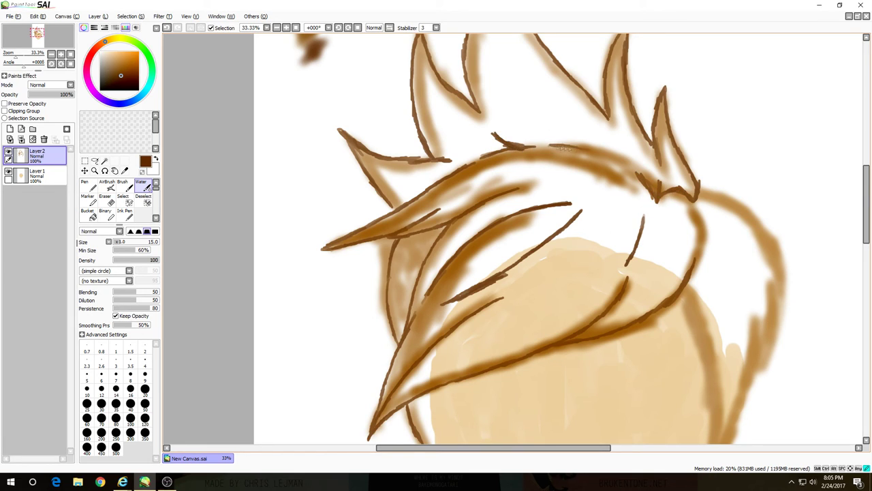
pyautogui.moveTo(551, 144); pyautogui.dragTo(615, 156)
pyautogui.moveTo(423, 80); pyautogui.dragTo(464, 163)
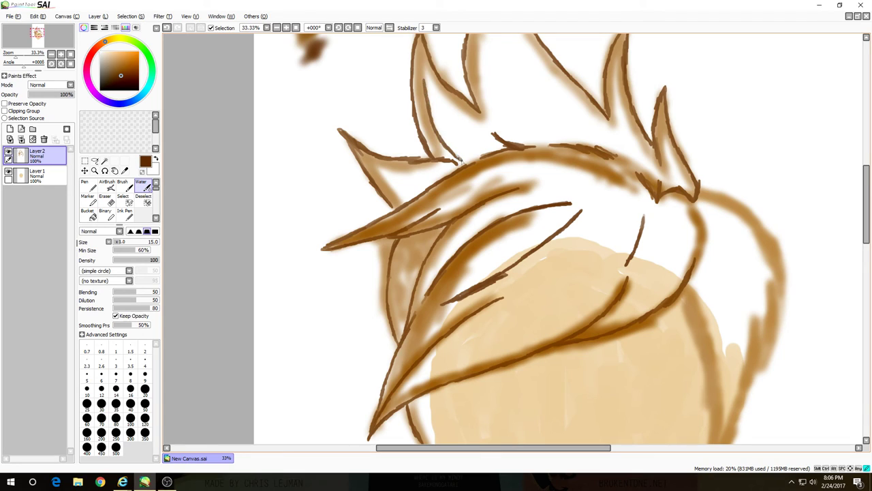
pyautogui.moveTo(372, 163)
pyautogui.mouseDown()
pyautogui.moveTo(410, 200)
pyautogui.moveTo(539, 158)
pyautogui.moveTo(603, 174)
pyautogui.moveTo(626, 195)
pyautogui.mouseUp()
# Step: Add strand lines through the fringe and along the right side of the hair
pyautogui.moveTo(412, 242); pyautogui.dragTo(400, 334)
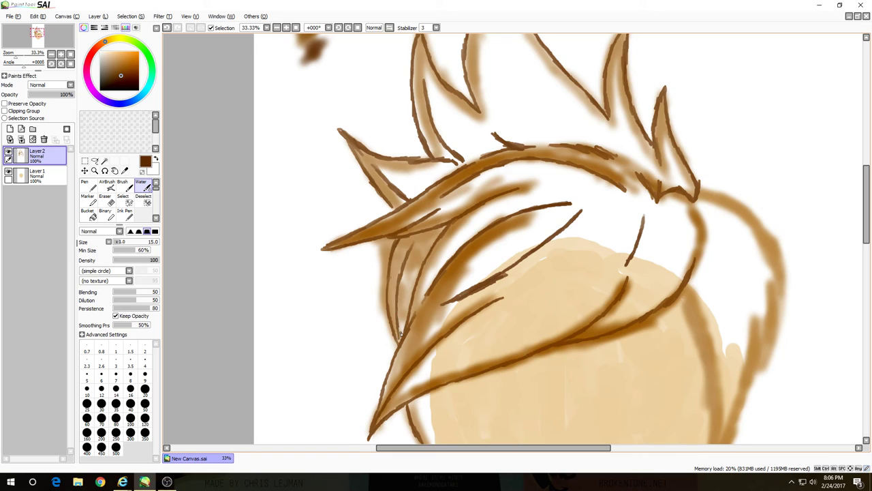
pyautogui.moveTo(409, 395)
pyautogui.mouseDown()
pyautogui.moveTo(543, 327)
pyautogui.moveTo(570, 295)
pyautogui.moveTo(601, 222)
pyautogui.mouseUp()
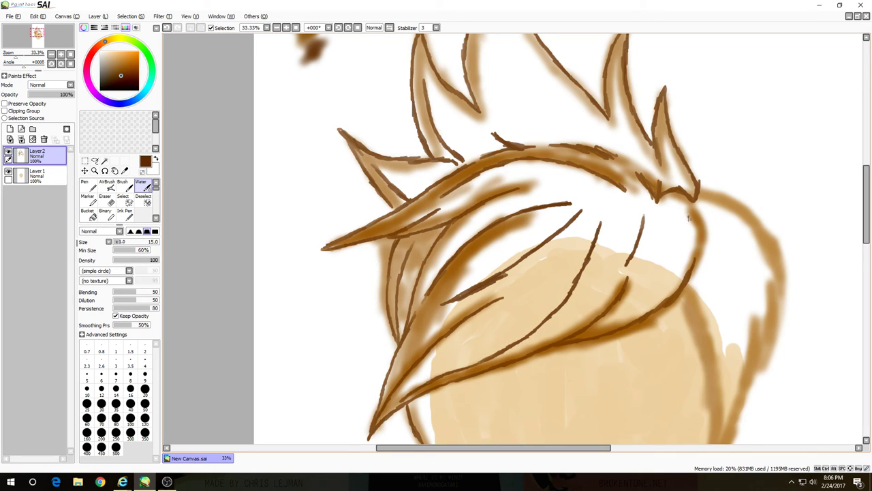
pyautogui.moveTo(696, 213)
pyautogui.mouseDown()
pyautogui.moveTo(699, 238)
pyautogui.moveTo(677, 272)
pyautogui.mouseUp()
pyautogui.moveTo(688, 236); pyautogui.dragTo(659, 297)
pyautogui.moveTo(689, 217); pyautogui.dragTo(688, 252)
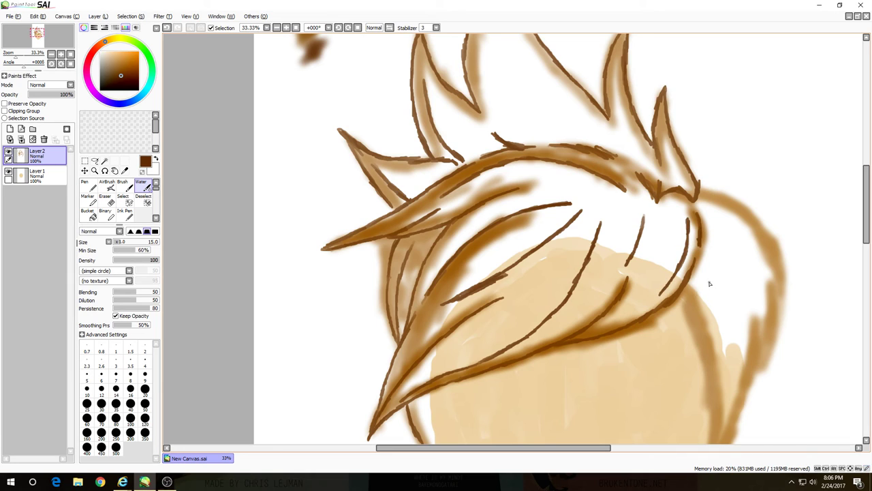
pyautogui.moveTo(588, 448); pyautogui.dragTo(650, 452)
pyautogui.moveTo(515, 199)
pyautogui.mouseDown()
pyautogui.moveTo(538, 189)
pyautogui.moveTo(593, 251)
pyautogui.moveTo(600, 274)
pyautogui.moveTo(580, 358)
pyautogui.mouseUp()
pyautogui.moveTo(867, 194); pyautogui.dragTo(868, 218)
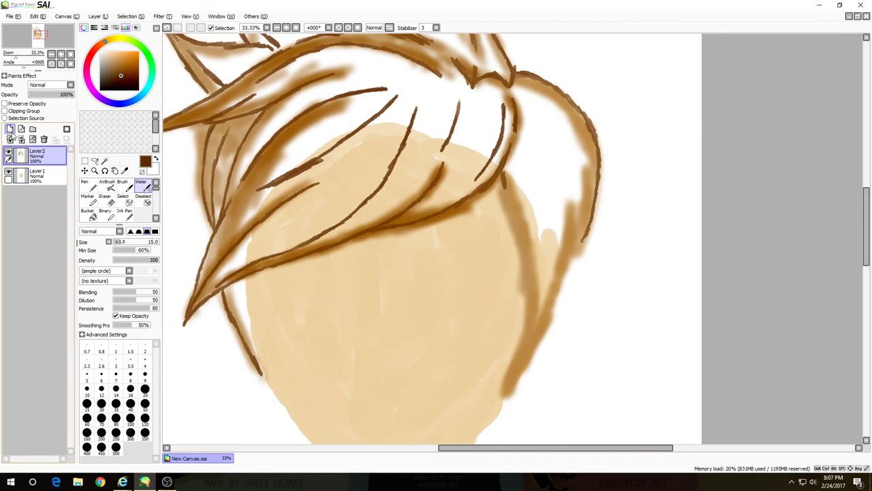
# Step: On a new layer, draw the upper and lower lid outlines of both eyes
pyautogui.click(9, 128)
pyautogui.click(123, 184)
pyautogui.moveTo(428, 278); pyautogui.dragTo(449, 269)
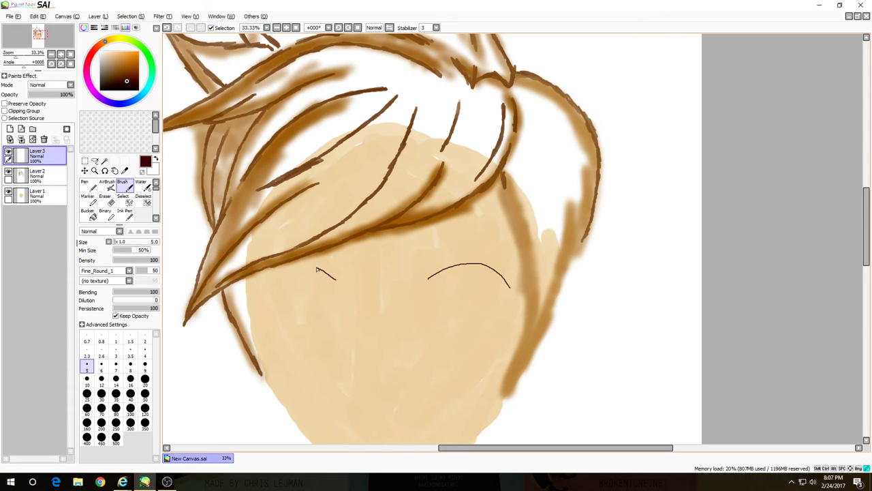
pyautogui.press('v')
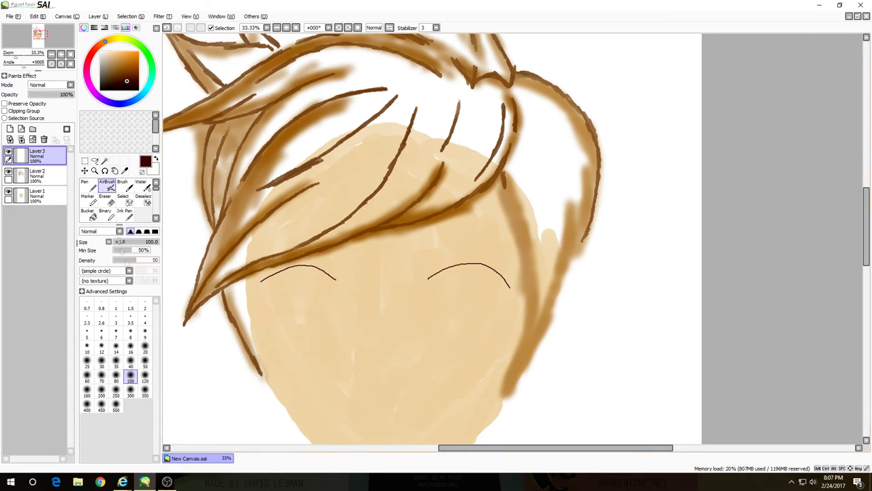
pyautogui.moveTo(290, 305); pyautogui.dragTo(326, 301)
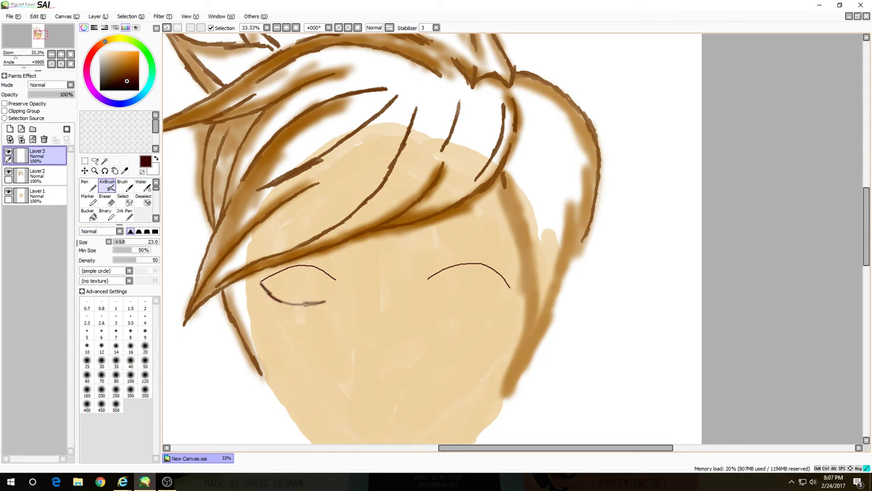
pyautogui.moveTo(438, 304); pyautogui.dragTo(509, 289)
pyautogui.moveTo(424, 281)
pyautogui.mouseDown()
pyautogui.moveTo(442, 273)
pyautogui.moveTo(510, 286)
pyautogui.mouseUp()
pyautogui.moveTo(335, 279); pyautogui.dragTo(261, 282)
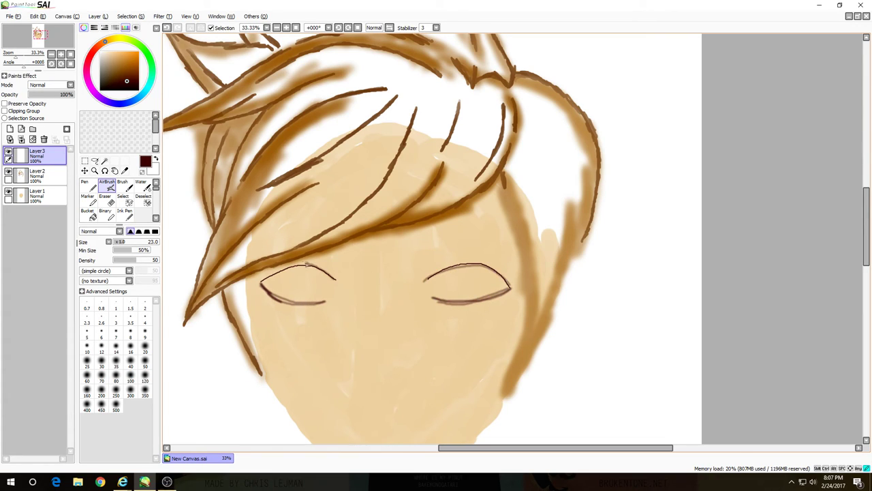
pyautogui.moveTo(347, 292); pyautogui.dragTo(310, 268)
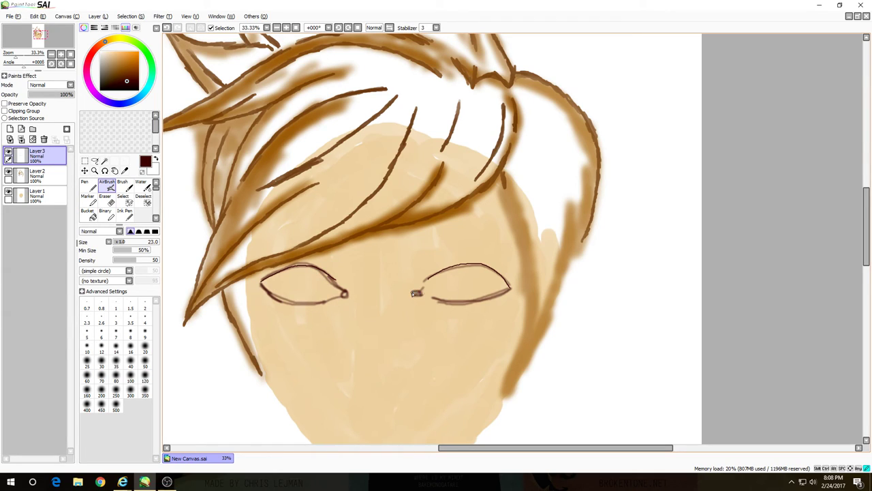
pyautogui.moveTo(421, 289)
pyautogui.mouseDown()
pyautogui.moveTo(461, 266)
pyautogui.moveTo(447, 304)
pyautogui.mouseUp()
pyautogui.moveTo(864, 238)
pyautogui.mouseDown()
pyautogui.moveTo(868, 255)
pyautogui.moveTo(867, 238)
pyautogui.mouseUp()
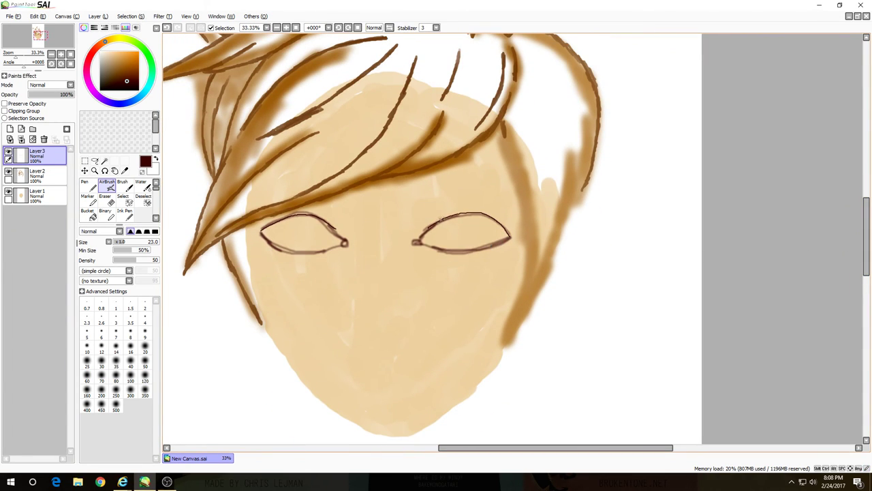
# Step: Draw irises and a pupil, eyelid creases above both eyes, and the right eyebrow
pyautogui.moveTo(451, 218)
pyautogui.mouseDown()
pyautogui.moveTo(460, 250)
pyautogui.moveTo(489, 217)
pyautogui.mouseUp()
pyautogui.moveTo(288, 219)
pyautogui.mouseDown()
pyautogui.moveTo(318, 252)
pyautogui.moveTo(332, 226)
pyautogui.mouseUp()
pyautogui.moveTo(443, 227)
pyautogui.mouseDown()
pyautogui.moveTo(469, 253)
pyautogui.moveTo(464, 221)
pyautogui.mouseUp()
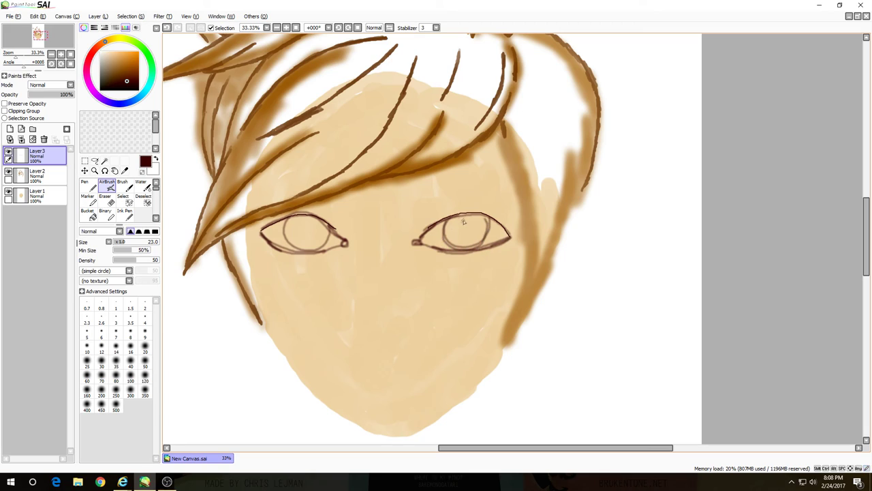
pyautogui.moveTo(302, 216)
pyautogui.mouseDown()
pyautogui.moveTo(318, 234)
pyautogui.moveTo(307, 217)
pyautogui.mouseUp()
pyautogui.moveTo(434, 222)
pyautogui.mouseDown()
pyautogui.moveTo(469, 207)
pyautogui.moveTo(501, 220)
pyautogui.mouseUp()
pyautogui.moveTo(330, 220); pyautogui.dragTo(301, 210)
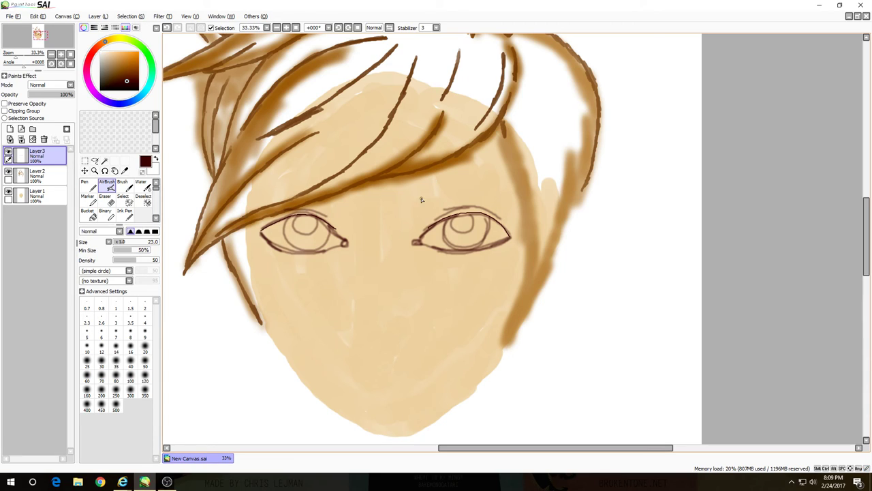
pyautogui.moveTo(420, 202)
pyautogui.mouseDown()
pyautogui.moveTo(461, 192)
pyautogui.moveTo(510, 192)
pyautogui.moveTo(433, 195)
pyautogui.moveTo(514, 197)
pyautogui.mouseUp()
pyautogui.press('b')
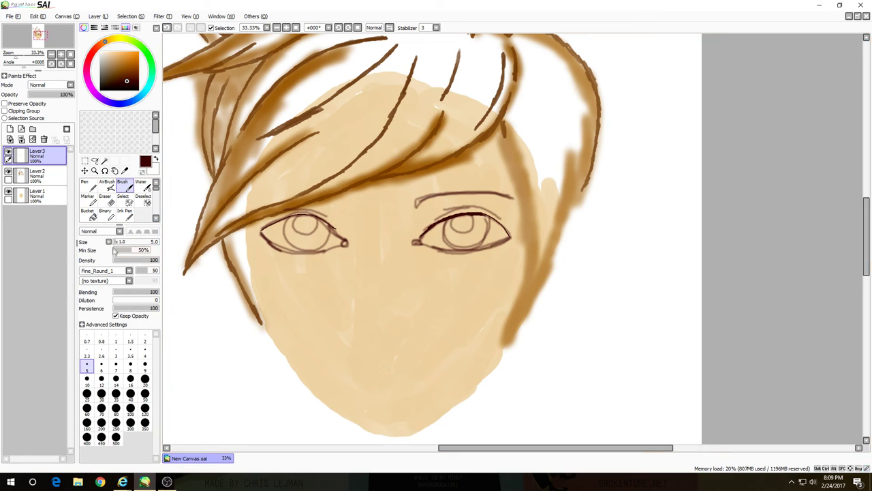
# Step: At brush size 8, darken the eye outlines, fill the left iris dark brown and add lashes
pyautogui.press(']')
pyautogui.press(']')
pyautogui.press(']')
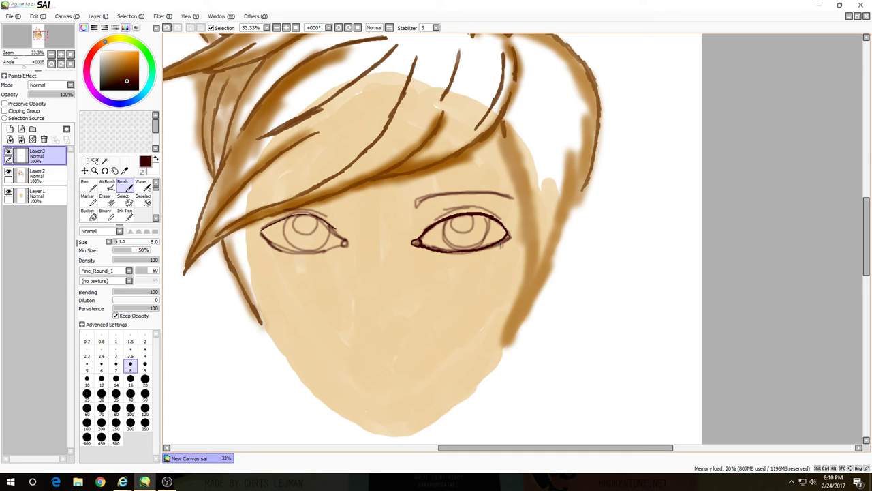
pyautogui.moveTo(505, 238); pyautogui.dragTo(516, 230)
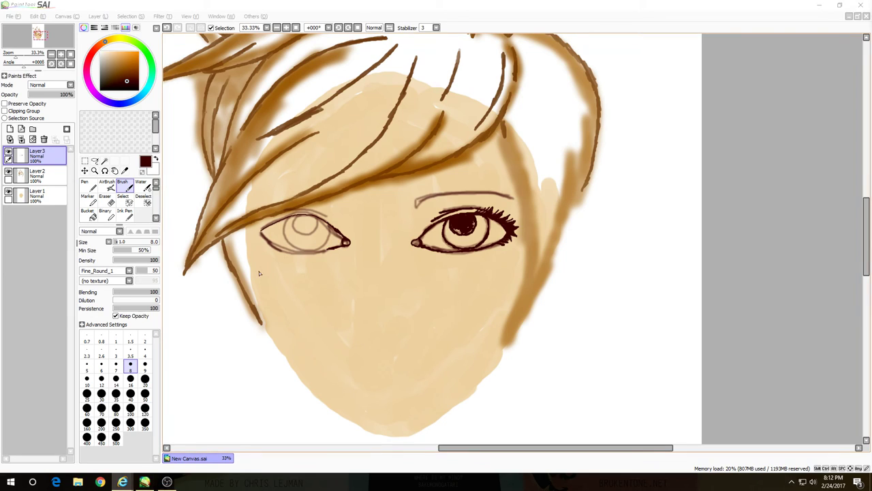
pyautogui.click(263, 232)
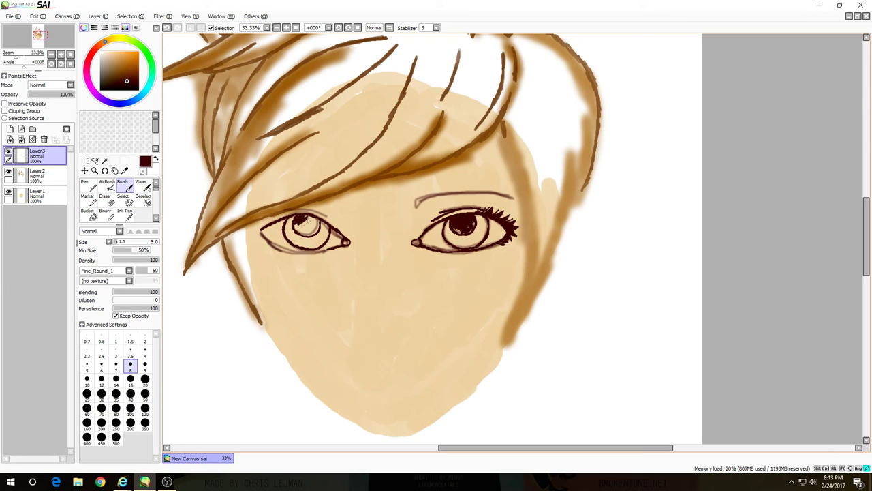
pyautogui.moveTo(303, 219); pyautogui.dragTo(312, 229)
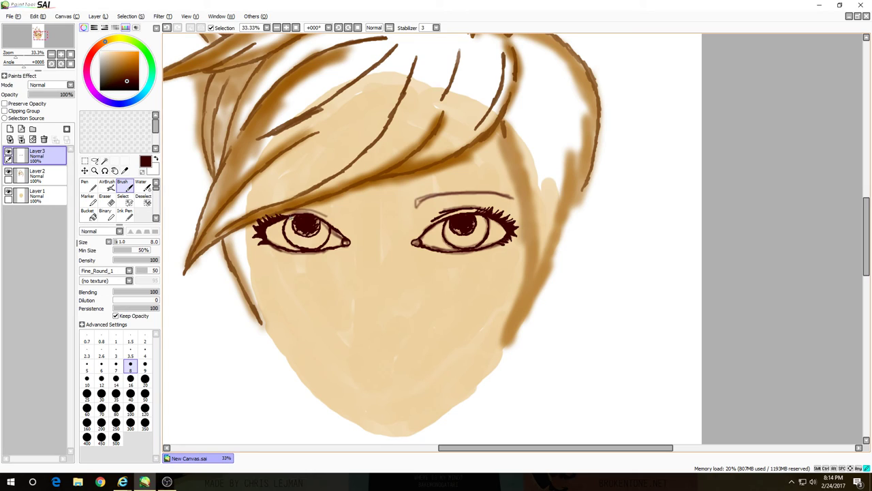
pyautogui.moveTo(280, 237); pyautogui.dragTo(268, 247)
pyautogui.moveTo(319, 229); pyautogui.dragTo(328, 221)
# Step: Redo the stroke above the left eye, thicken the right brow, shade pupils and irises, and add a new layer
pyautogui.scroll(1, 269, 293)
pyautogui.scroll(-2, 238, 283)
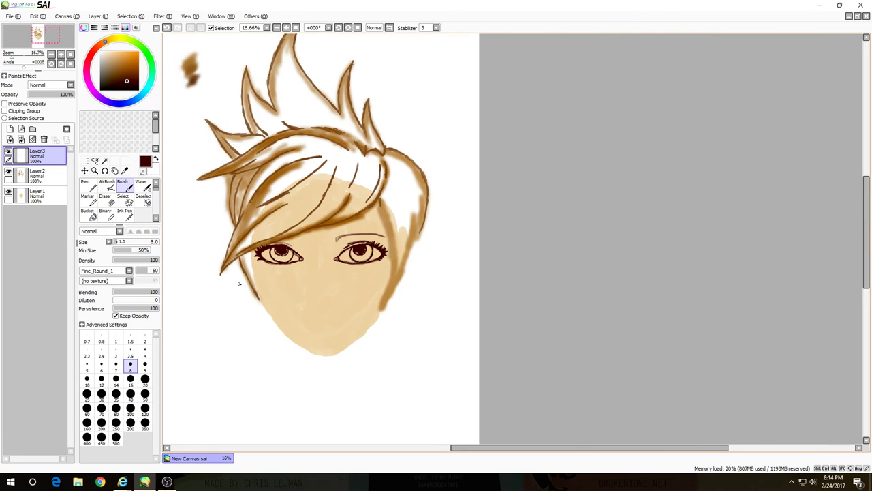
pyautogui.scroll(1, 383, 281)
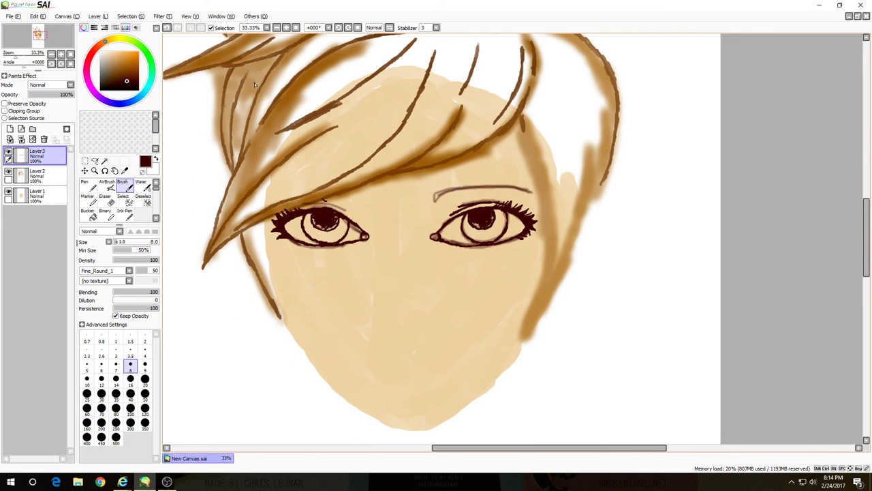
pyautogui.click(167, 28)
pyautogui.moveTo(341, 211); pyautogui.dragTo(336, 204)
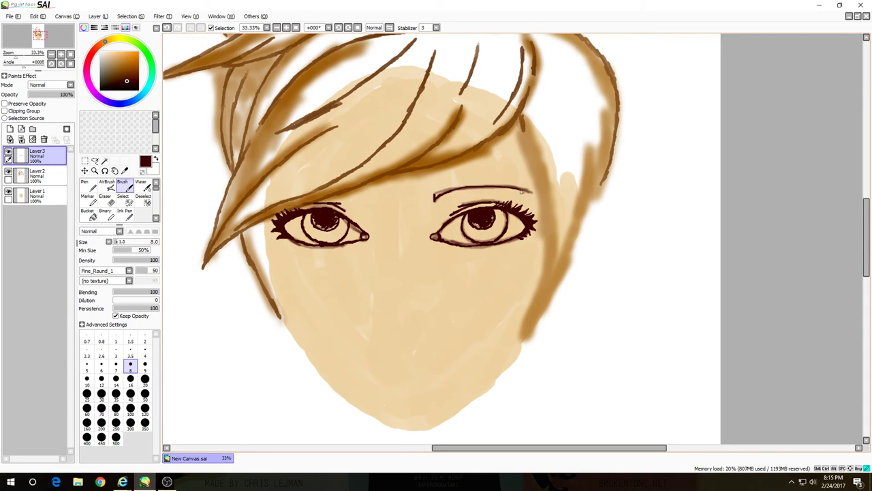
pyautogui.moveTo(457, 190)
pyautogui.mouseDown()
pyautogui.moveTo(437, 194)
pyautogui.moveTo(529, 193)
pyautogui.moveTo(506, 224)
pyautogui.mouseUp()
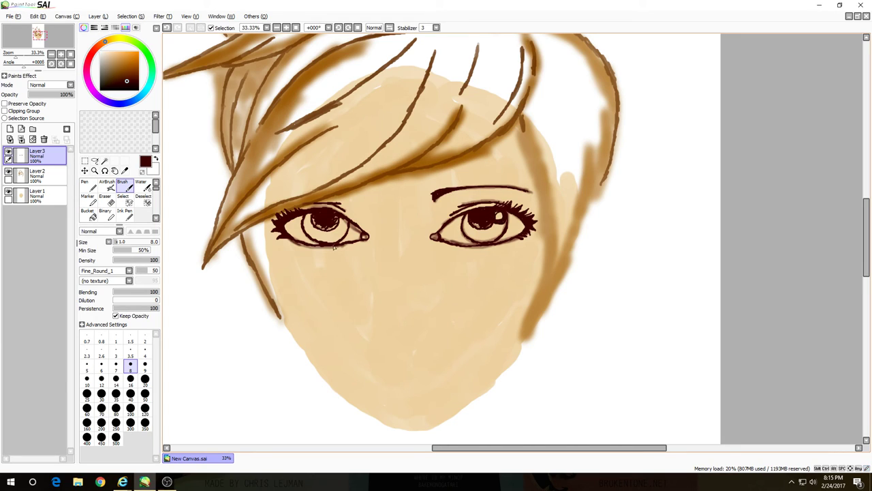
pyautogui.moveTo(338, 222)
pyautogui.mouseDown()
pyautogui.moveTo(351, 231)
pyautogui.moveTo(314, 230)
pyautogui.moveTo(342, 238)
pyautogui.mouseUp()
pyautogui.moveTo(466, 225); pyautogui.dragTo(472, 236)
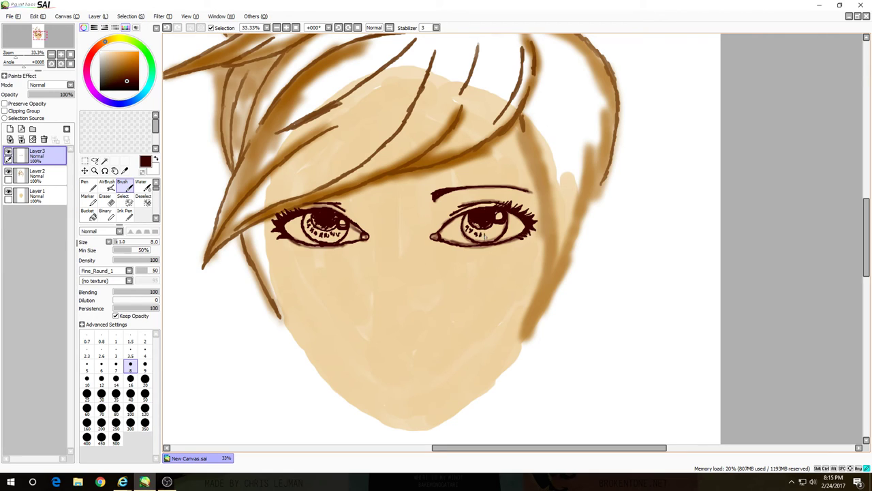
pyautogui.click(10, 129)
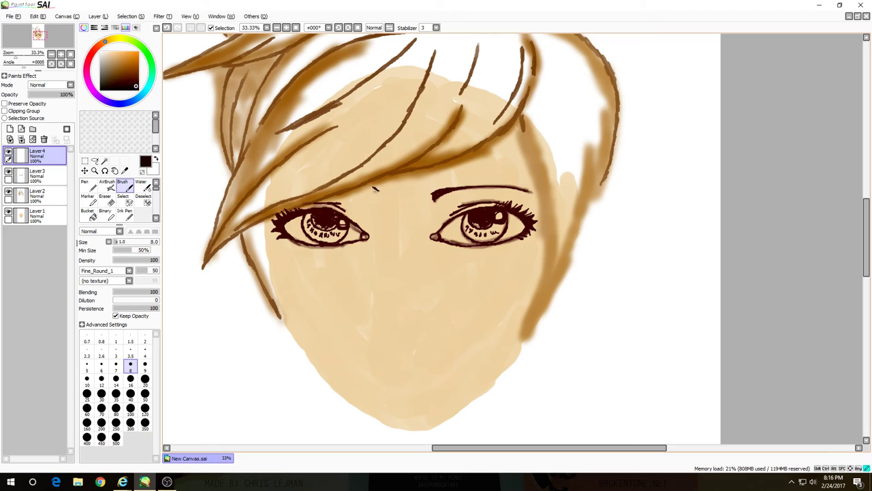
# Step: Draw the goggle outline's top edge, right side, left side and lower edge over the nose
pyautogui.moveTo(397, 195); pyautogui.dragTo(499, 164)
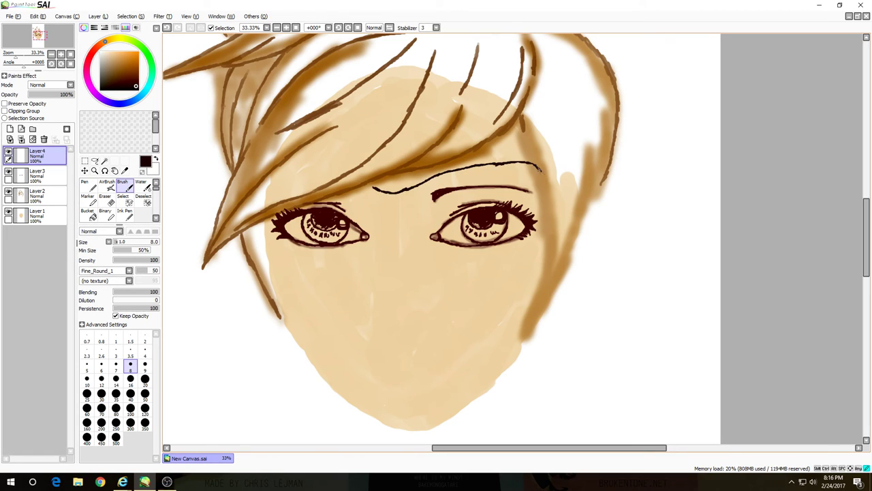
pyautogui.moveTo(550, 239); pyautogui.dragTo(524, 284)
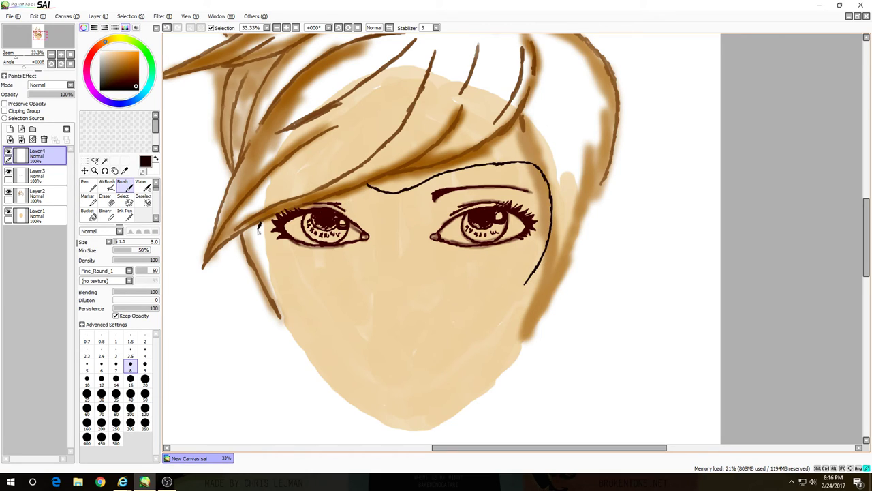
pyautogui.click(167, 27)
pyautogui.moveTo(275, 272); pyautogui.dragTo(280, 271)
pyautogui.moveTo(385, 249); pyautogui.dragTo(368, 259)
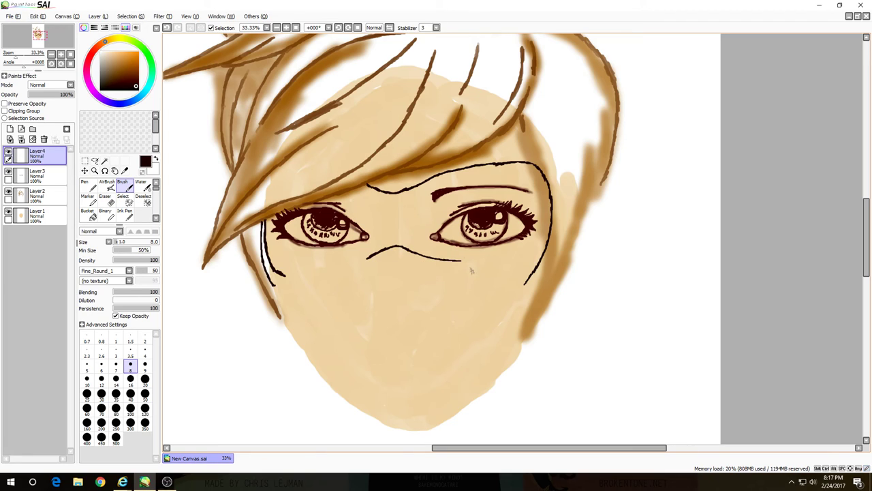
# Step: Erase the overshooting nose-bridge line and join the lower edge to the left side
pyautogui.click(167, 27)
pyautogui.click(177, 27)
pyautogui.click(105, 199)
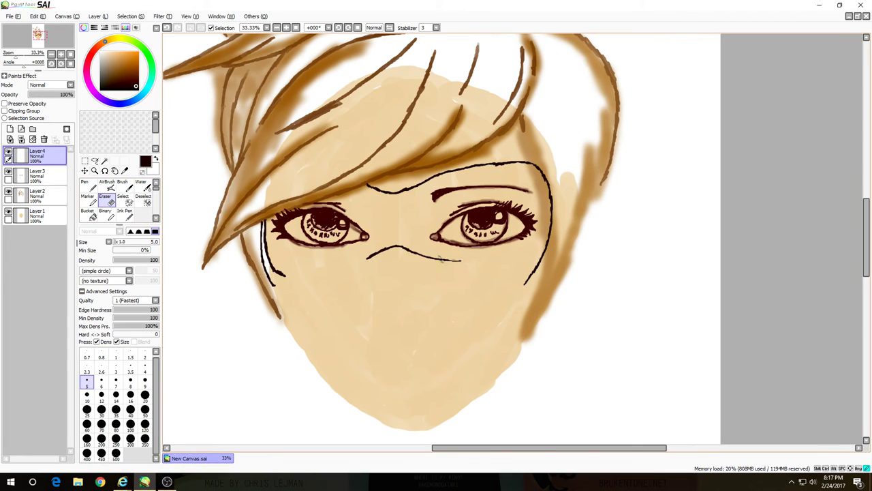
pyautogui.moveTo(464, 261); pyautogui.dragTo(426, 255)
pyautogui.press('b')
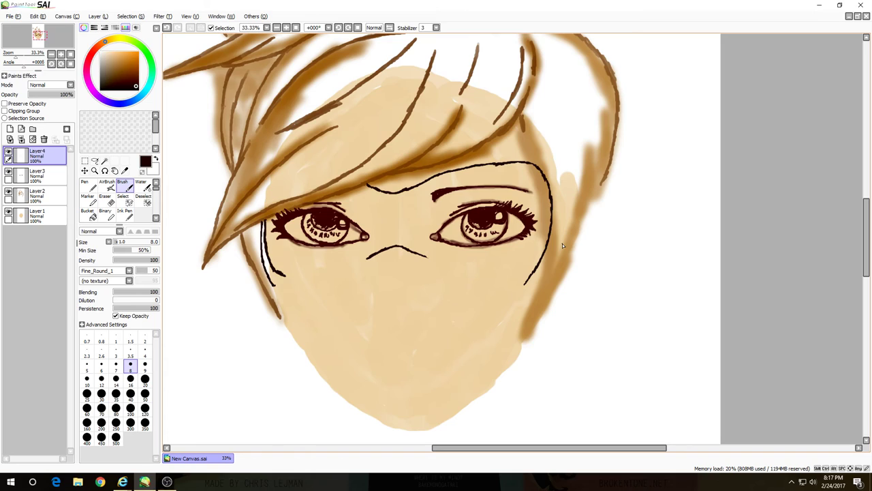
pyautogui.moveTo(369, 258); pyautogui.dragTo(325, 287)
pyautogui.moveTo(274, 272); pyautogui.dragTo(281, 282)
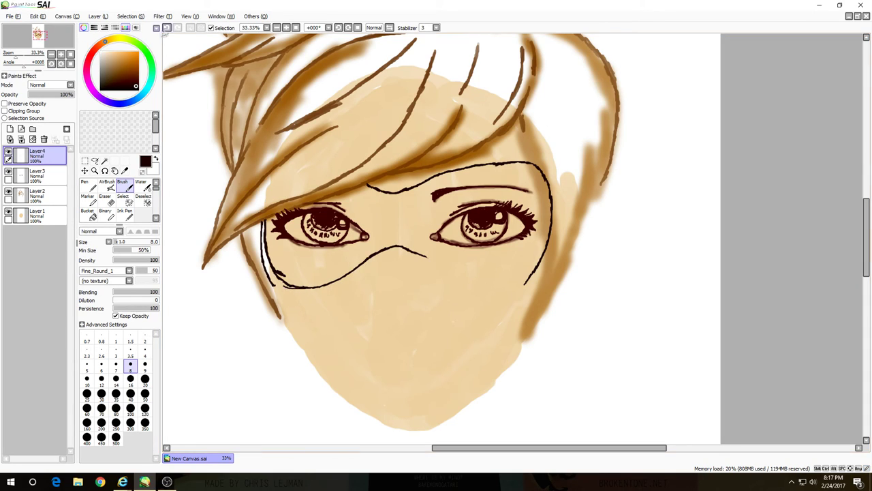
pyautogui.hotkey('ctrl', 'z')
pyautogui.moveTo(310, 290); pyautogui.dragTo(320, 286)
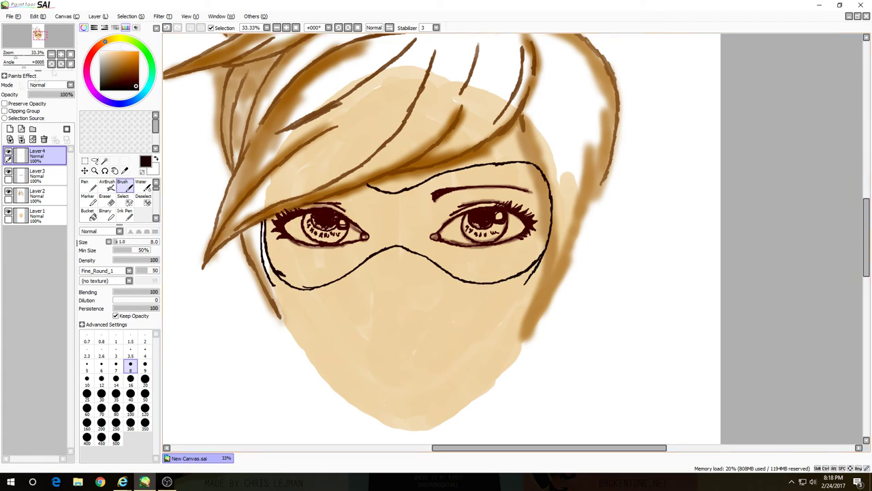
# Step: Add a second rim line along the goggle's lower left, lower right and top right
pyautogui.press('e')
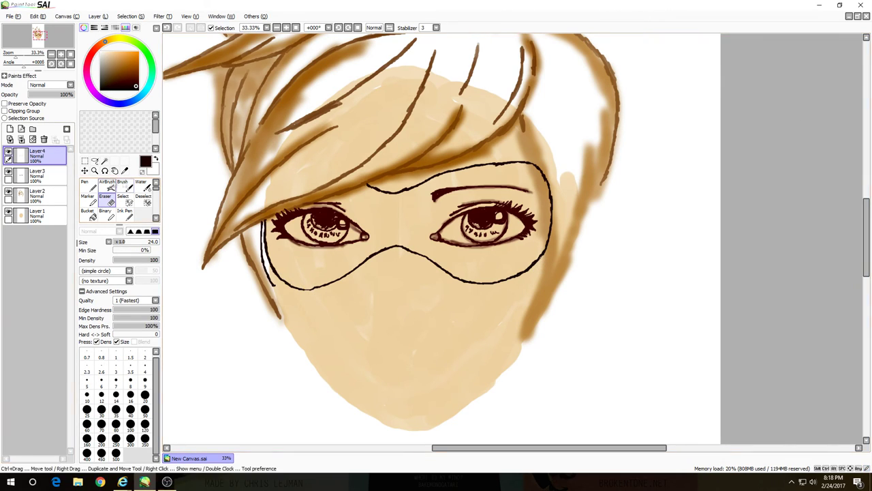
pyautogui.click(123, 185)
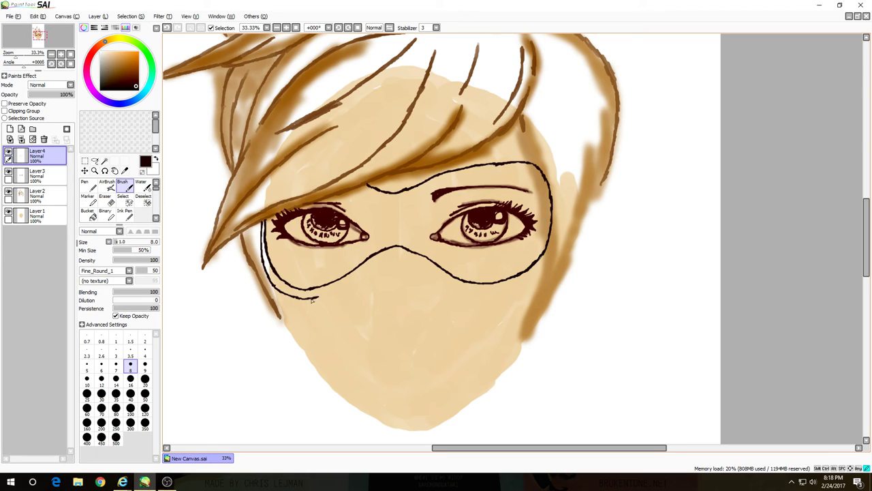
pyautogui.moveTo(341, 294); pyautogui.dragTo(363, 279)
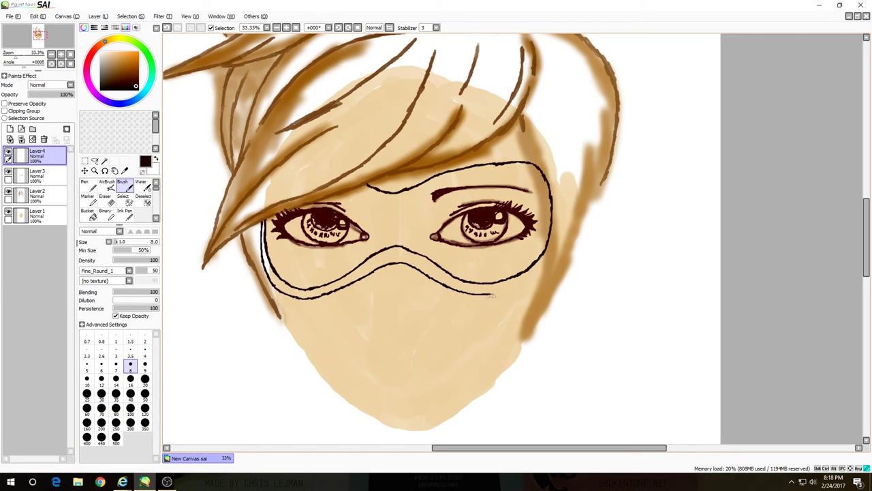
pyautogui.moveTo(491, 295)
pyautogui.mouseDown()
pyautogui.moveTo(531, 285)
pyautogui.moveTo(561, 240)
pyautogui.mouseUp()
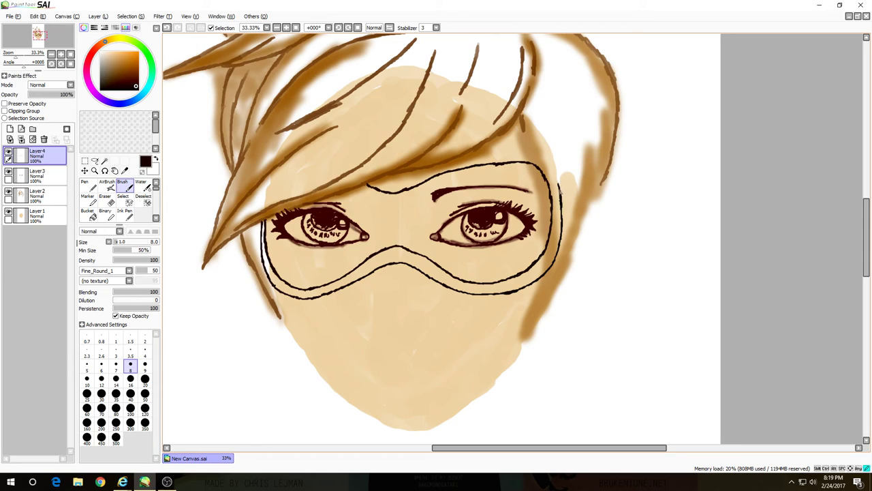
pyautogui.moveTo(537, 154); pyautogui.dragTo(519, 150)
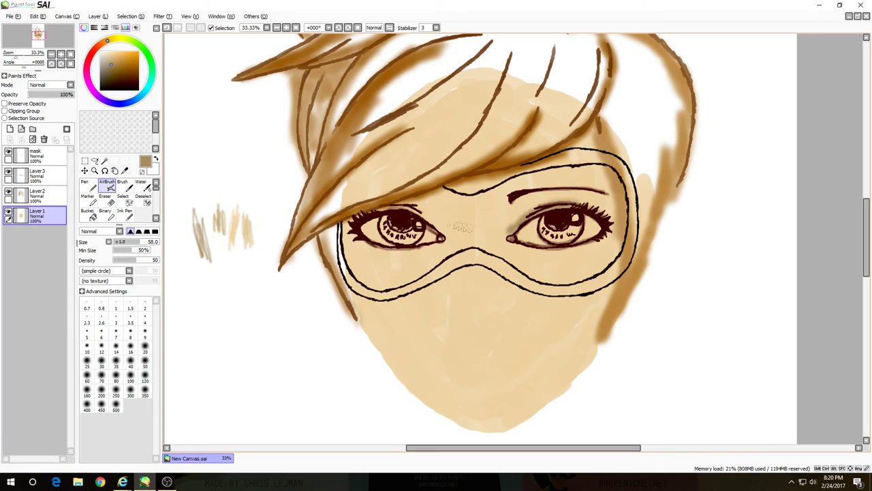
# Step: Airbrush soft shadows beside the nose, under it and along the goggle, and sketch the lips
pyautogui.moveTo(448, 229)
pyautogui.mouseDown()
pyautogui.moveTo(453, 253)
pyautogui.moveTo(493, 256)
pyautogui.mouseUp()
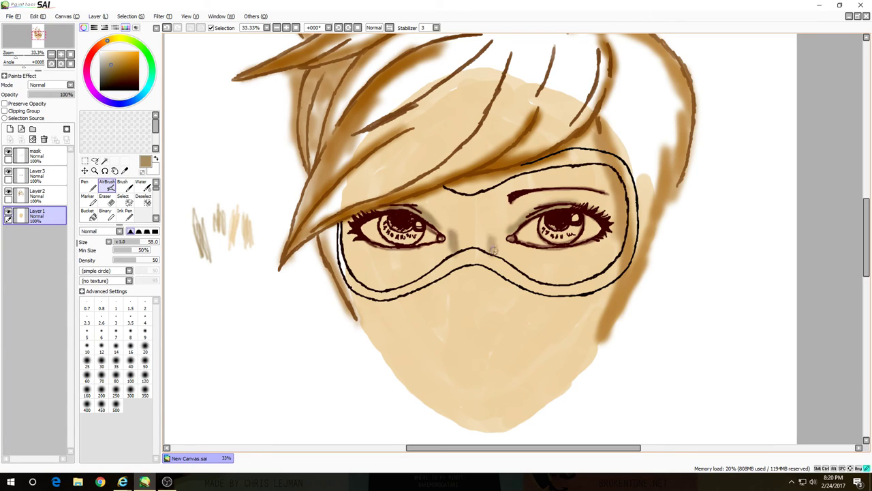
pyautogui.moveTo(451, 308)
pyautogui.mouseDown()
pyautogui.moveTo(481, 319)
pyautogui.moveTo(501, 312)
pyautogui.moveTo(463, 320)
pyautogui.moveTo(508, 318)
pyautogui.mouseUp()
pyautogui.moveTo(440, 370)
pyautogui.mouseDown()
pyautogui.moveTo(524, 371)
pyautogui.moveTo(433, 370)
pyautogui.mouseUp()
pyautogui.moveTo(523, 373); pyautogui.dragTo(531, 372)
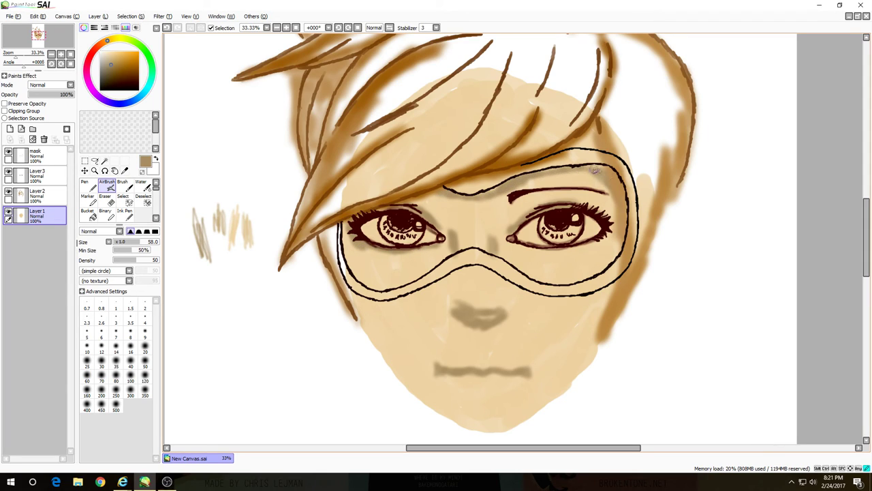
pyautogui.moveTo(622, 237); pyautogui.dragTo(612, 262)
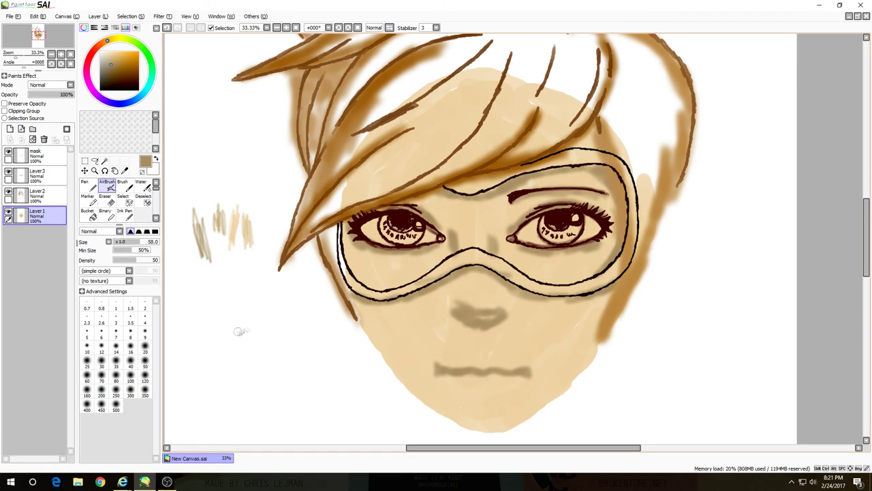
# Step: Blend the jawline and nose shadow with the Water brush using a light beige
pyautogui.click(140, 186)
pyautogui.moveTo(351, 294)
pyautogui.mouseDown()
pyautogui.moveTo(430, 414)
pyautogui.moveTo(486, 436)
pyautogui.moveTo(556, 402)
pyautogui.moveTo(619, 318)
pyautogui.mouseUp()
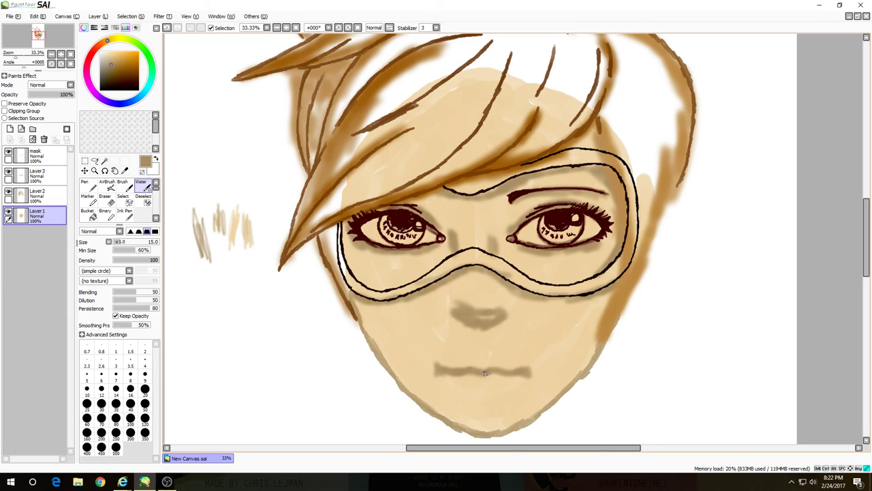
pyautogui.moveTo(453, 308)
pyautogui.mouseDown()
pyautogui.moveTo(456, 322)
pyautogui.moveTo(508, 312)
pyautogui.mouseUp()
pyautogui.keyDown('alt'); pyautogui.click(223, 218); pyautogui.keyUp('alt')
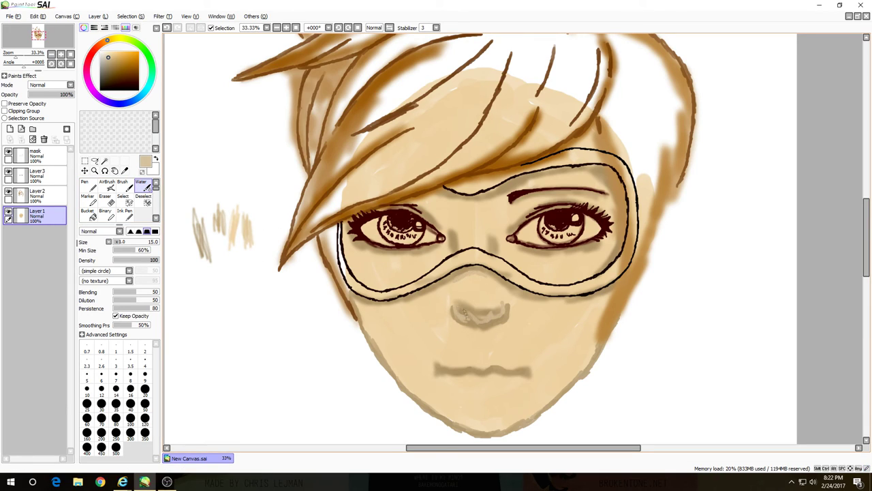
pyautogui.moveTo(465, 312)
pyautogui.mouseDown()
pyautogui.moveTo(503, 316)
pyautogui.moveTo(483, 315)
pyautogui.mouseUp()
# Step: Sample the skin colour and airbrush shadows under the nose, lower lip and chin
pyautogui.press('alt')
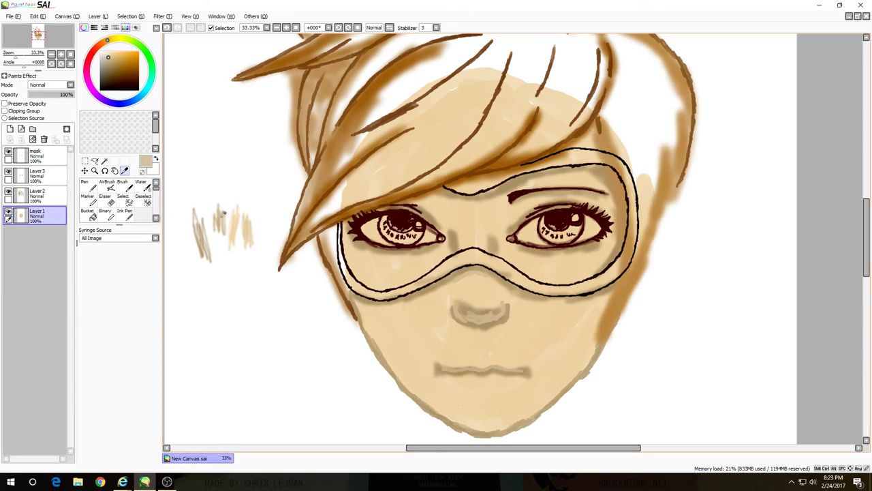
pyautogui.keyDown('alt'); pyautogui.click(221, 218); pyautogui.keyUp('alt')
pyautogui.press('v')
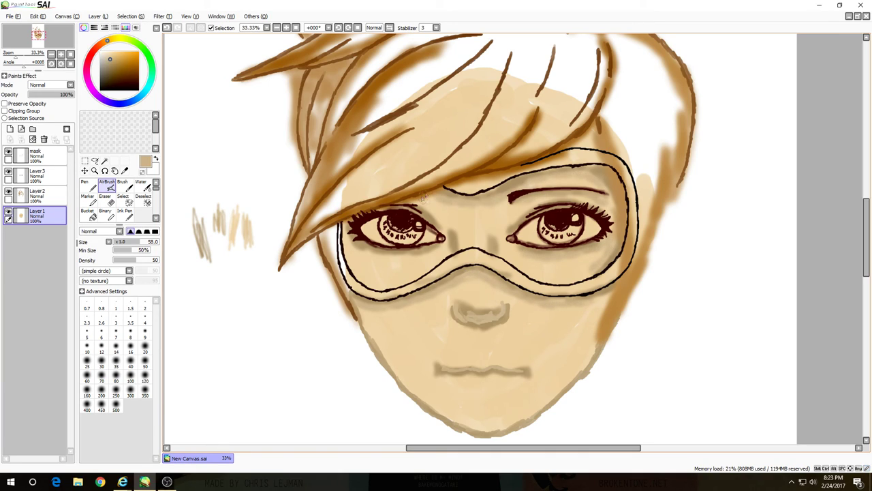
pyautogui.moveTo(450, 321); pyautogui.dragTo(513, 321)
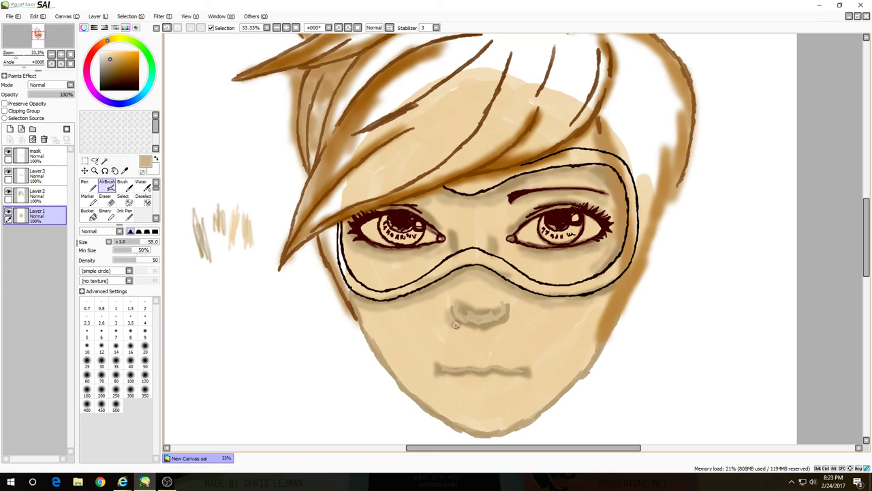
pyautogui.moveTo(472, 345); pyautogui.dragTo(495, 346)
pyautogui.moveTo(466, 394)
pyautogui.mouseDown()
pyautogui.moveTo(513, 398)
pyautogui.moveTo(487, 405)
pyautogui.mouseUp()
# Step: Highlight the nose bridge and both cheeks in light peach
pyautogui.keyDown('alt'); pyautogui.click(248, 224); pyautogui.keyUp('alt')
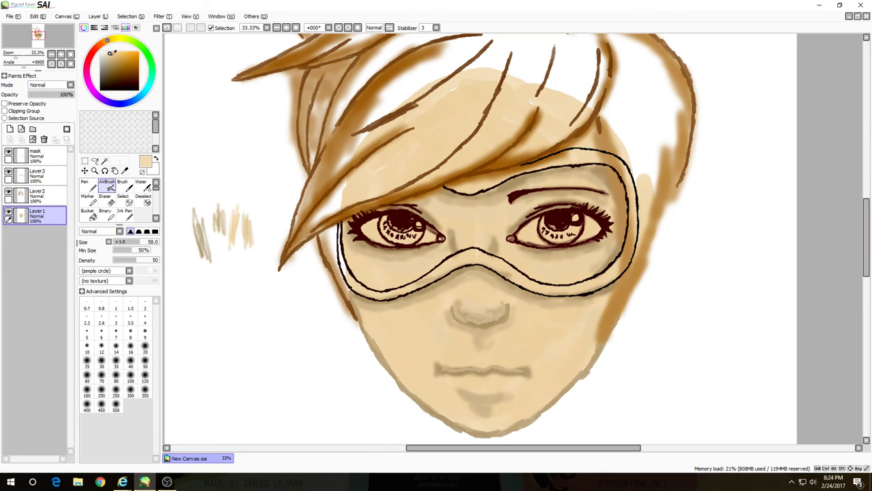
pyautogui.click(107, 51)
pyautogui.moveTo(477, 293); pyautogui.dragTo(475, 232)
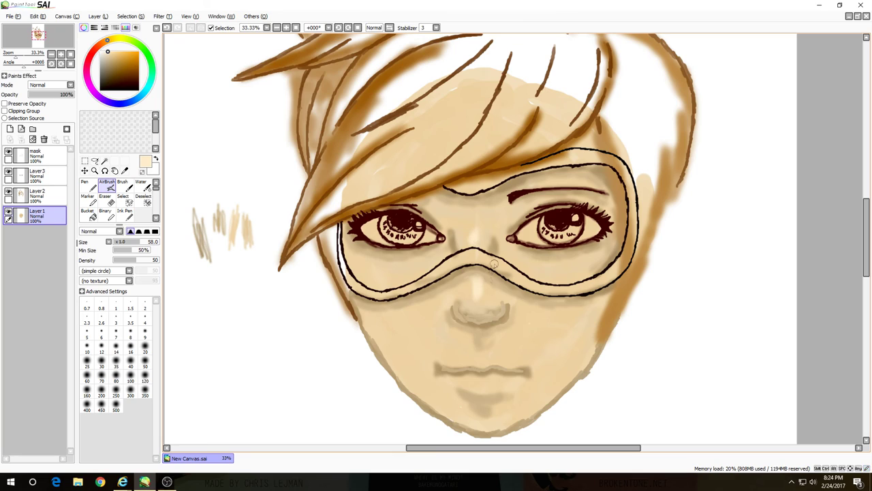
pyautogui.moveTo(355, 264); pyautogui.dragTo(383, 269)
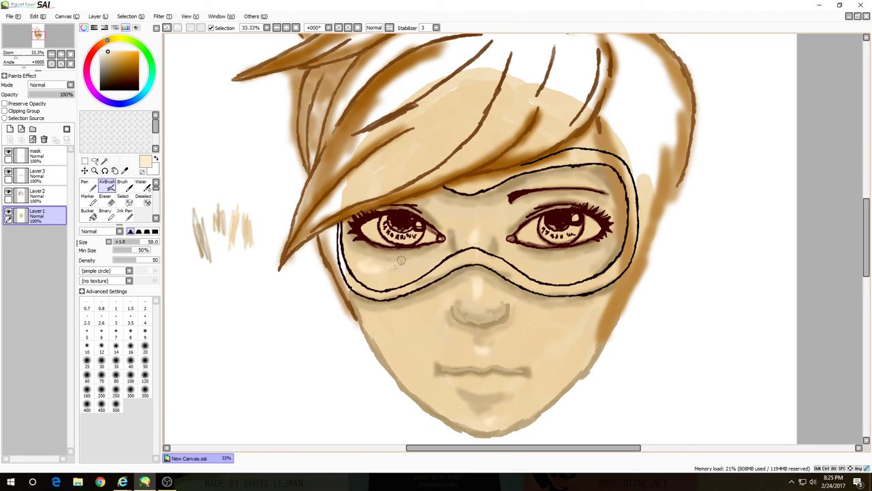
pyautogui.moveTo(559, 265); pyautogui.dragTo(589, 262)
# Step: On a new layer, airbrush soft pink across both lips
pyautogui.click(10, 129)
pyautogui.click(87, 67)
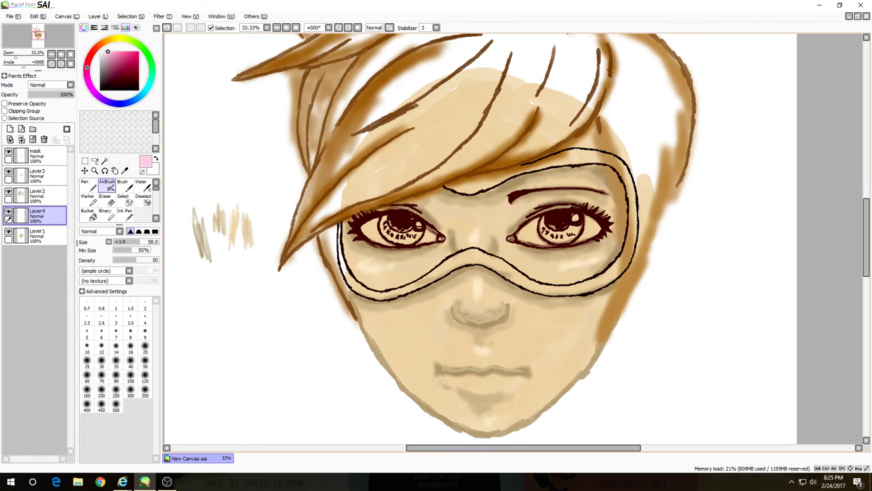
pyautogui.moveTo(442, 382); pyautogui.dragTo(508, 379)
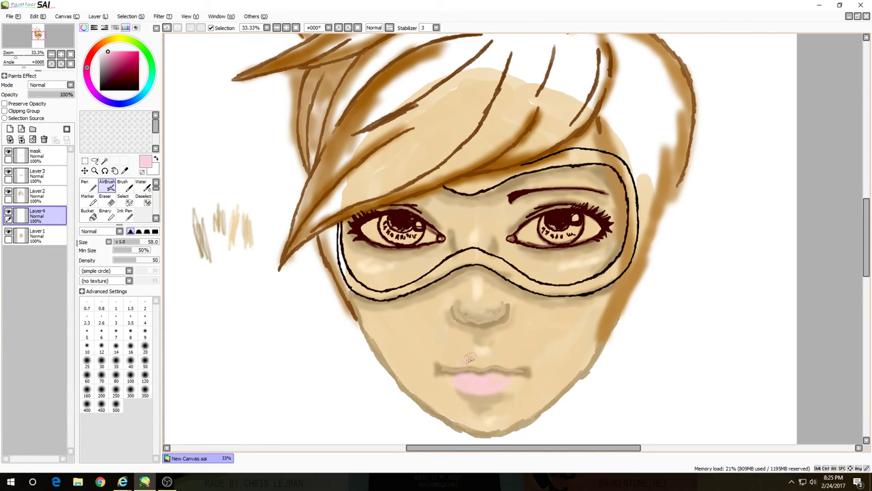
pyautogui.moveTo(463, 359); pyautogui.dragTo(511, 367)
# Step: With the Water brush in dark maroon, paint the mouth line, outline the lower lip, and shade it at size 25
pyautogui.click(114, 71)
pyautogui.click(141, 186)
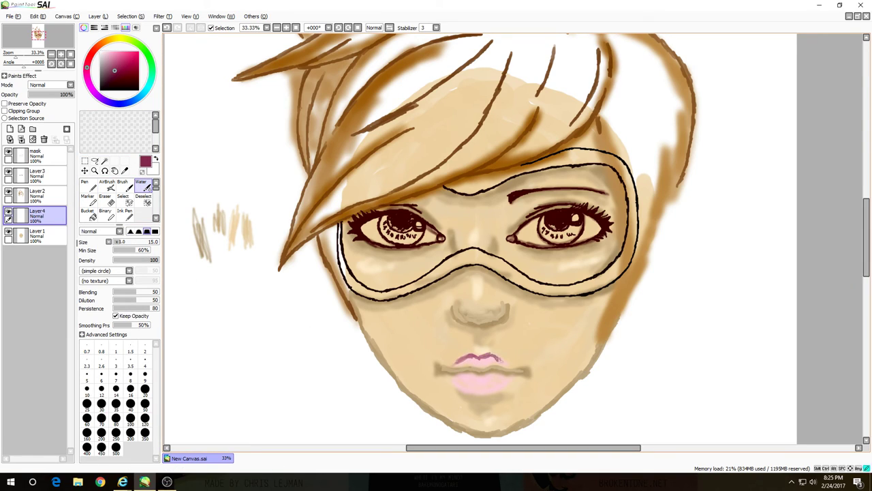
pyautogui.moveTo(442, 368); pyautogui.dragTo(526, 370)
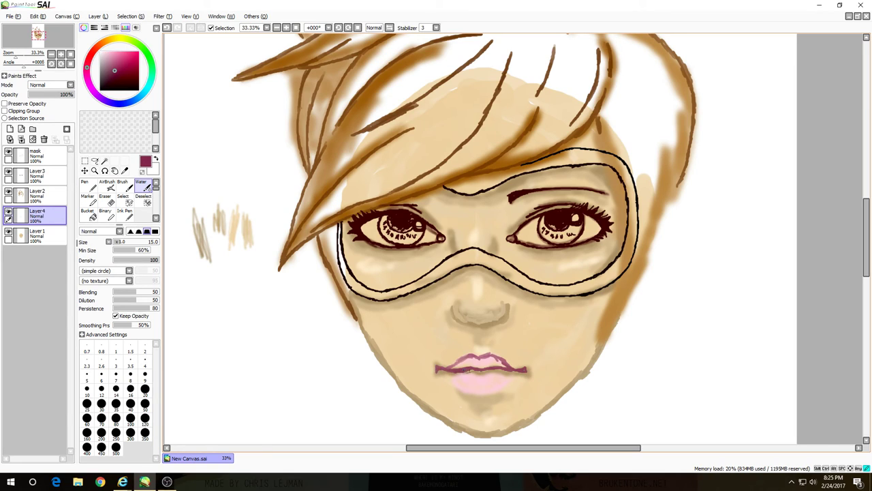
pyautogui.moveTo(469, 370); pyautogui.dragTo(500, 366)
pyautogui.moveTo(462, 393)
pyautogui.mouseDown()
pyautogui.moveTo(488, 400)
pyautogui.moveTo(508, 383)
pyautogui.mouseUp()
pyautogui.moveTo(451, 377); pyautogui.dragTo(470, 391)
pyautogui.moveTo(463, 390); pyautogui.dragTo(508, 381)
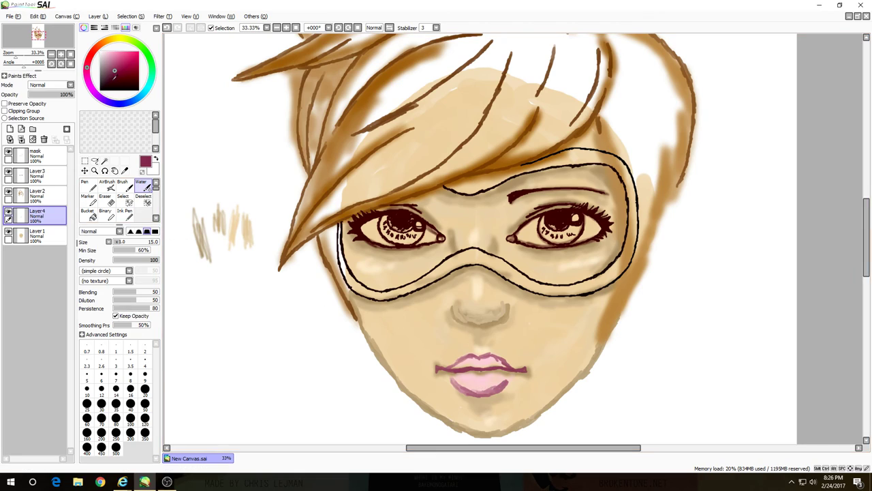
pyautogui.click(86, 403)
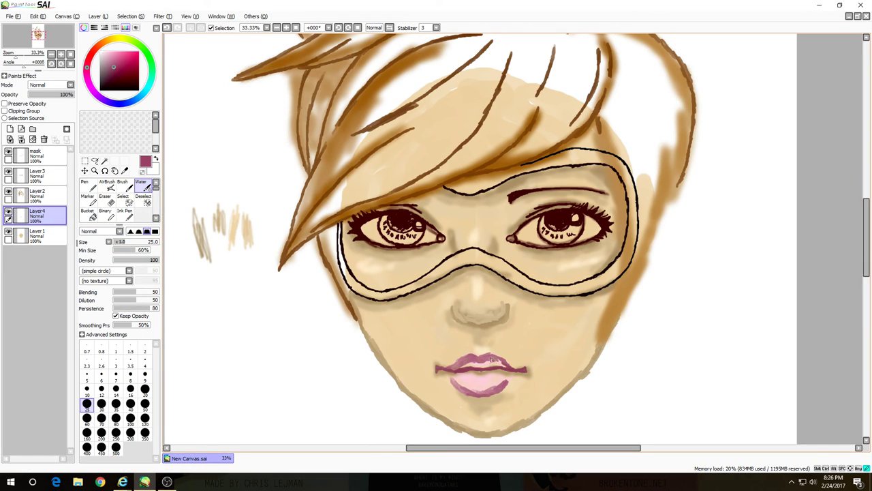
pyautogui.moveTo(455, 379)
pyautogui.mouseDown()
pyautogui.moveTo(469, 390)
pyautogui.moveTo(503, 382)
pyautogui.mouseUp()
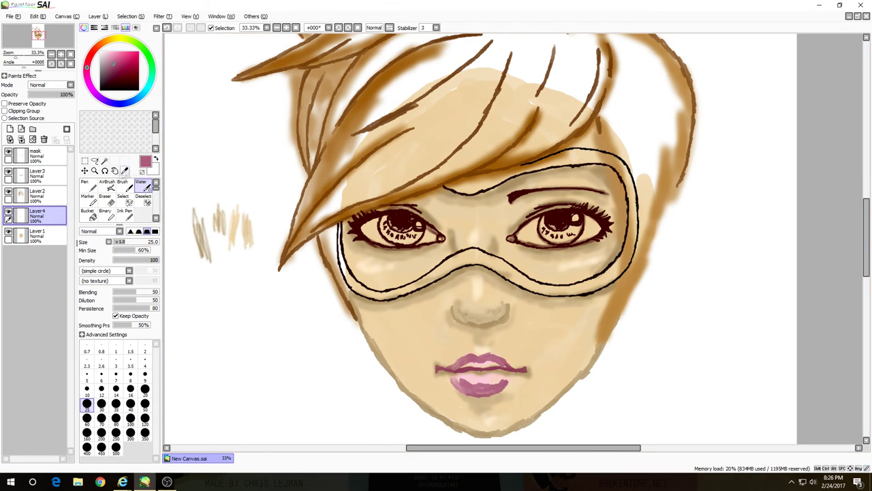
# Step: Airbrush darker pink into the lower and upper lip, then brighten the lip centre with lighter pink
pyautogui.click(107, 186)
pyautogui.moveTo(455, 367)
pyautogui.mouseDown()
pyautogui.moveTo(468, 379)
pyautogui.moveTo(503, 379)
pyautogui.moveTo(467, 375)
pyautogui.mouseUp()
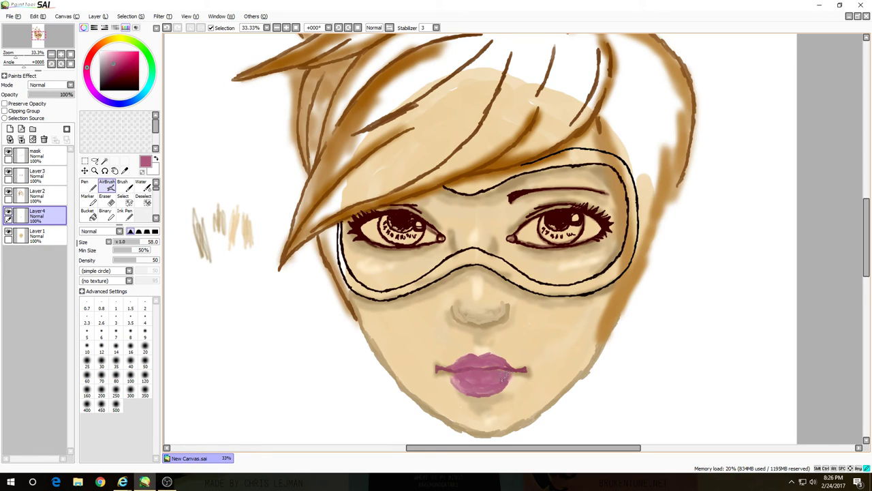
pyautogui.click(114, 70)
pyautogui.moveTo(455, 367)
pyautogui.mouseDown()
pyautogui.moveTo(514, 369)
pyautogui.moveTo(486, 373)
pyautogui.moveTo(499, 376)
pyautogui.moveTo(450, 370)
pyautogui.moveTo(467, 370)
pyautogui.mouseUp()
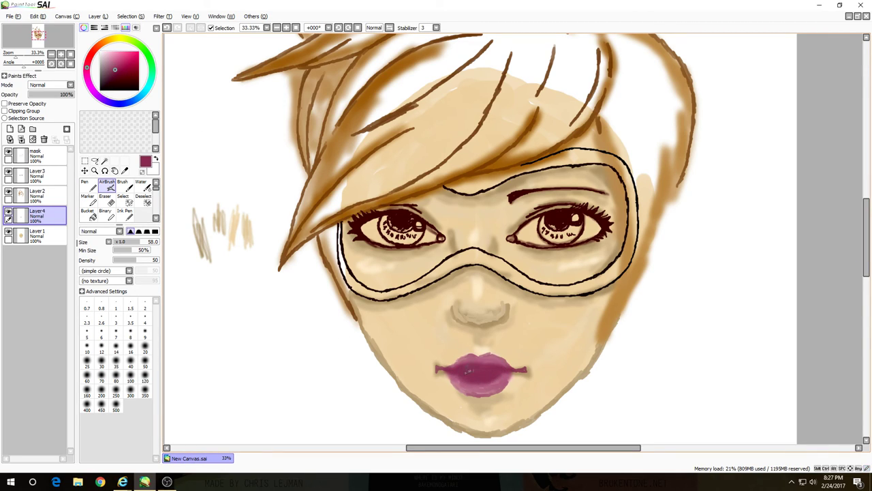
pyautogui.moveTo(114, 70); pyautogui.dragTo(118, 60)
pyautogui.moveTo(480, 376)
pyautogui.mouseDown()
pyautogui.moveTo(466, 382)
pyautogui.moveTo(492, 375)
pyautogui.mouseUp()
pyautogui.press('b')
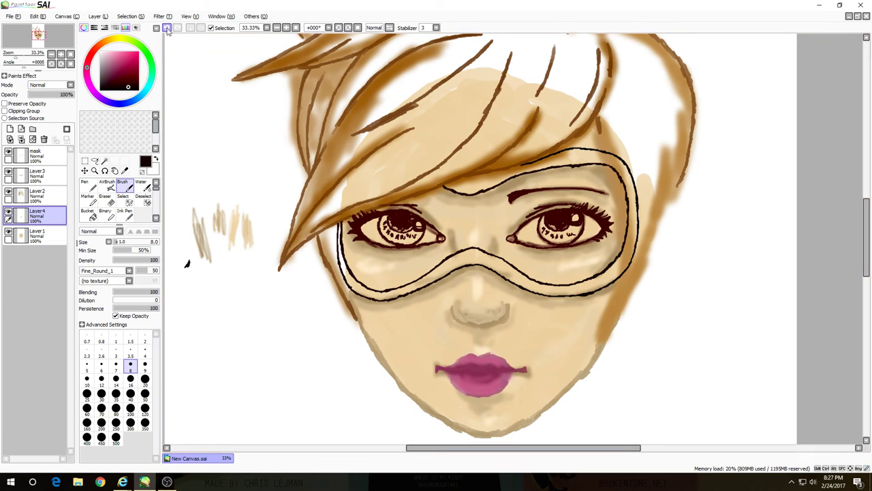
# Step: Trace the lips with the thin Pen, then sample the dark red-brown line colour on Layer3
pyautogui.press('n')
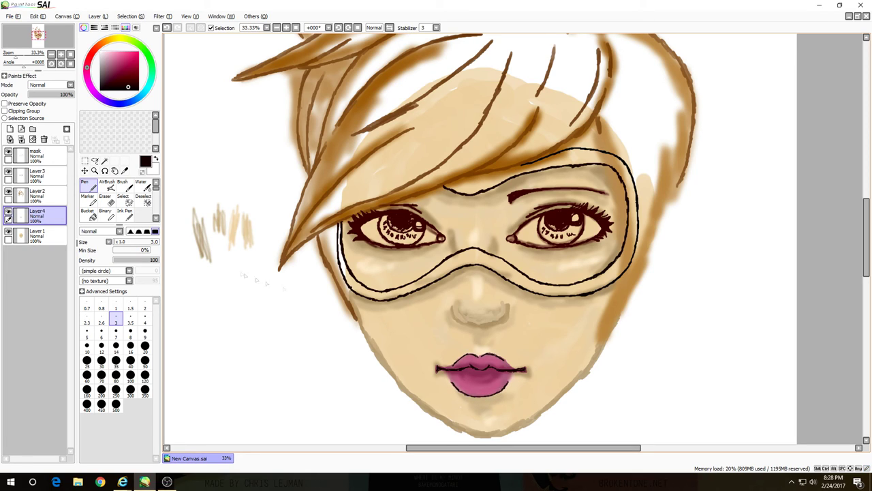
pyautogui.hscroll(2, 477, 239)
pyautogui.click(37, 174)
pyautogui.click(124, 170)
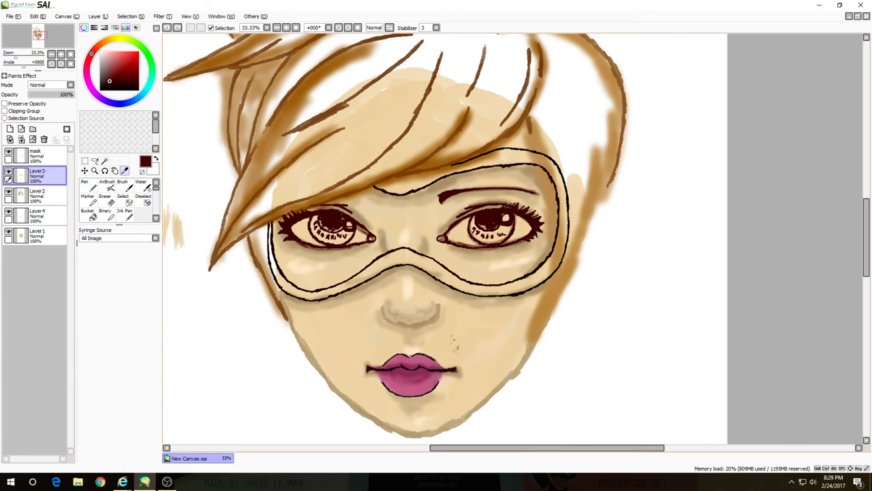
pyautogui.click(123, 184)
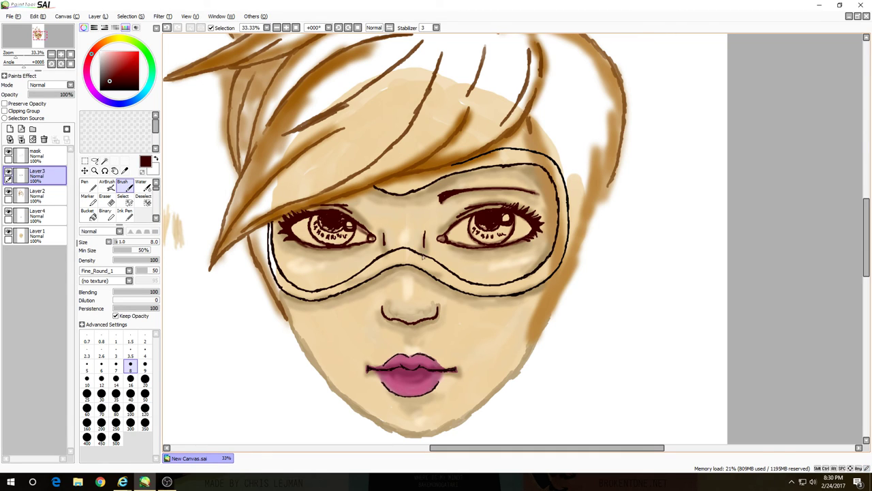
# Step: Draw a thin dark curved line under the nose with the size-8 Brush
pyautogui.scroll(-3, 284, 338)
pyautogui.scroll(2, 279, 344)
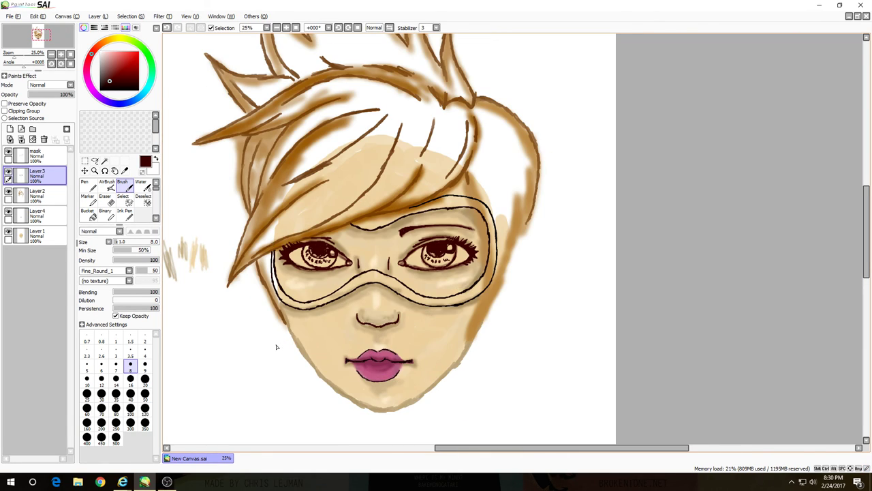
pyautogui.moveTo(521, 448)
pyautogui.mouseDown()
pyautogui.moveTo(489, 448)
pyautogui.moveTo(507, 448)
pyautogui.mouseUp()
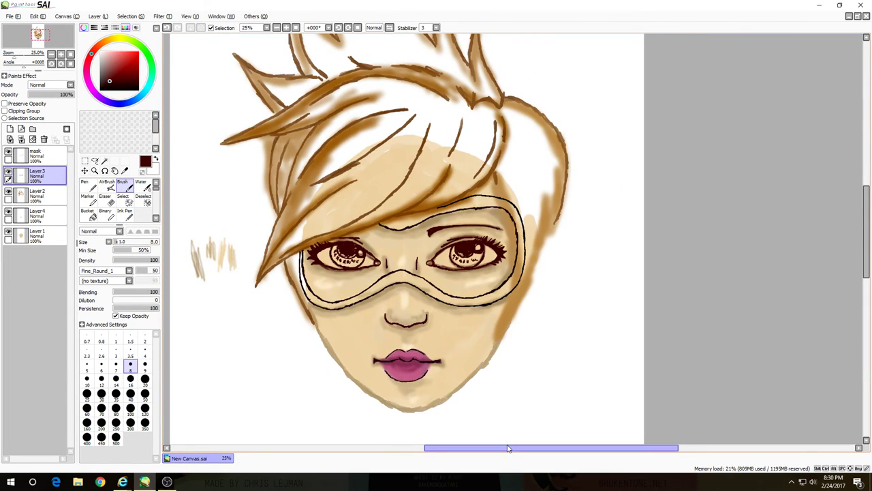
pyautogui.click(123, 481)
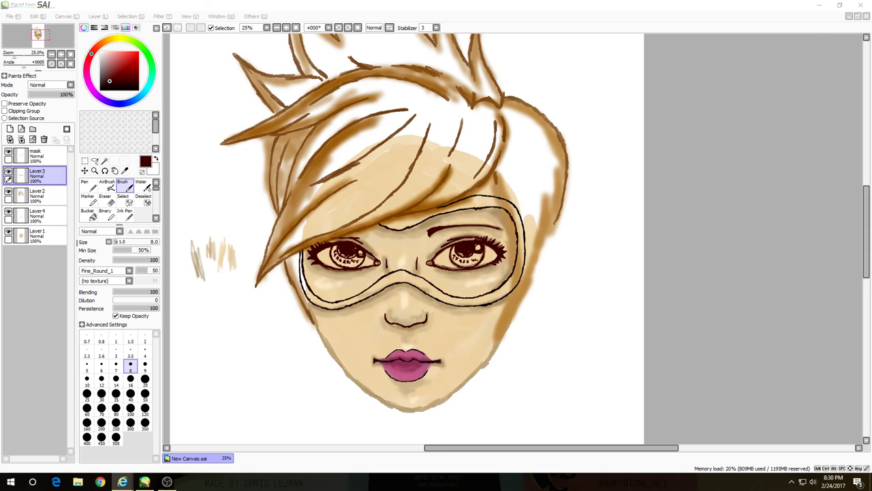
# Step: On the base skin layer, airbrush light skin tone at size 100 beside the right ear, chin and neck
pyautogui.click(37, 235)
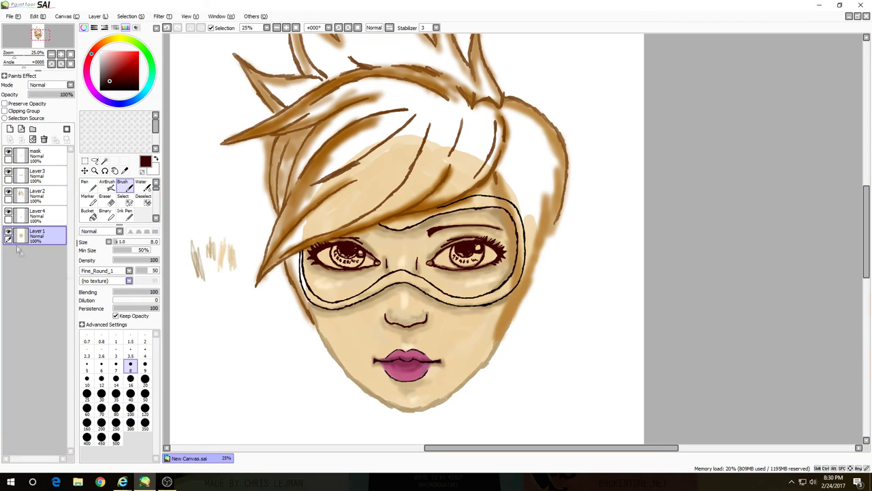
pyautogui.click(124, 170)
pyautogui.click(382, 163)
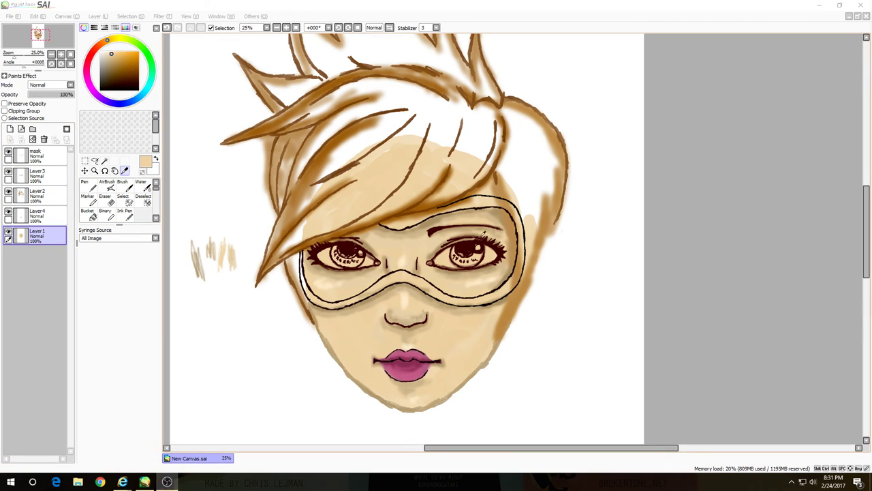
pyautogui.click(107, 184)
pyautogui.click(131, 380)
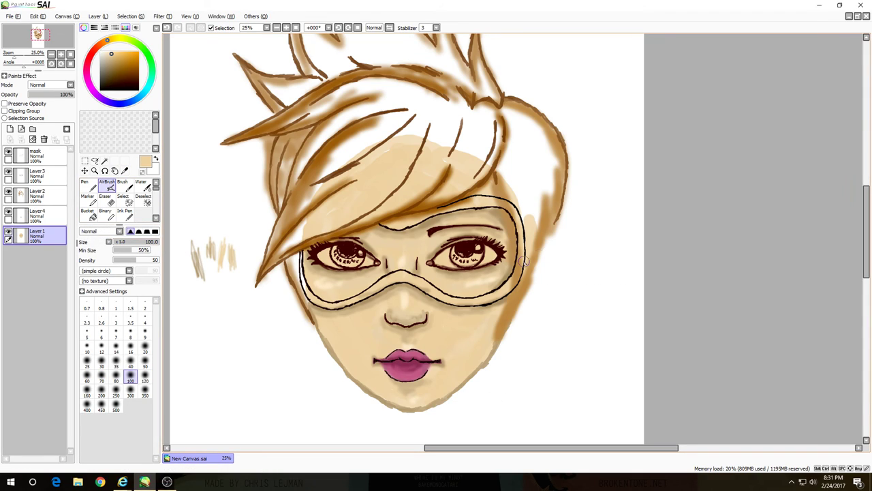
pyautogui.moveTo(544, 253)
pyautogui.mouseDown()
pyautogui.moveTo(548, 300)
pyautogui.moveTo(552, 265)
pyautogui.moveTo(514, 320)
pyautogui.moveTo(531, 309)
pyautogui.mouseUp()
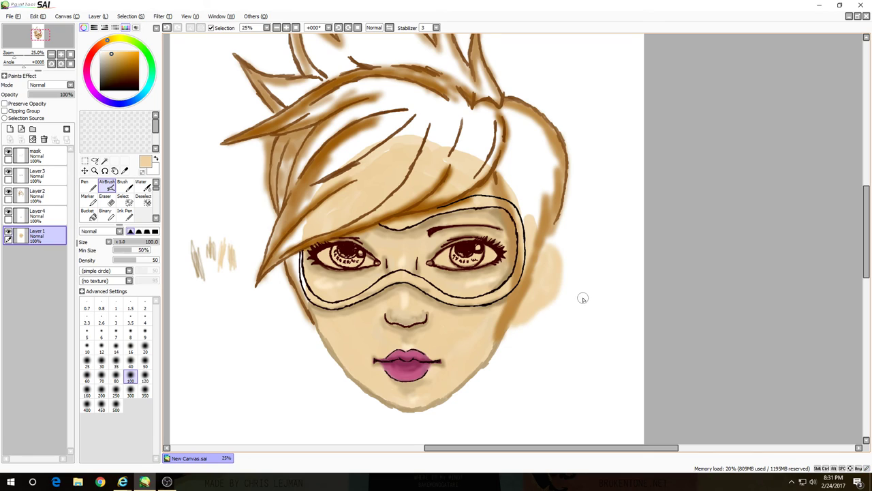
pyautogui.moveTo(865, 232); pyautogui.dragTo(866, 244)
pyautogui.moveTo(383, 355)
pyautogui.mouseDown()
pyautogui.moveTo(423, 359)
pyautogui.moveTo(453, 345)
pyautogui.mouseUp()
pyautogui.moveTo(358, 334)
pyautogui.mouseDown()
pyautogui.moveTo(358, 375)
pyautogui.moveTo(345, 388)
pyautogui.moveTo(444, 395)
pyautogui.moveTo(460, 343)
pyautogui.moveTo(477, 396)
pyautogui.mouseUp()
pyautogui.moveTo(369, 369)
pyautogui.mouseDown()
pyautogui.moveTo(361, 367)
pyautogui.moveTo(389, 382)
pyautogui.moveTo(430, 381)
pyautogui.moveTo(407, 372)
pyautogui.moveTo(397, 391)
pyautogui.moveTo(450, 373)
pyautogui.moveTo(399, 357)
pyautogui.mouseUp()
# Step: Using a sampled darker tan, shade both neck edges, outline the right ear and hatch inside it
pyautogui.press('alt')
pyautogui.keyDown('alt'); pyautogui.click(308, 245); pyautogui.keyUp('alt')
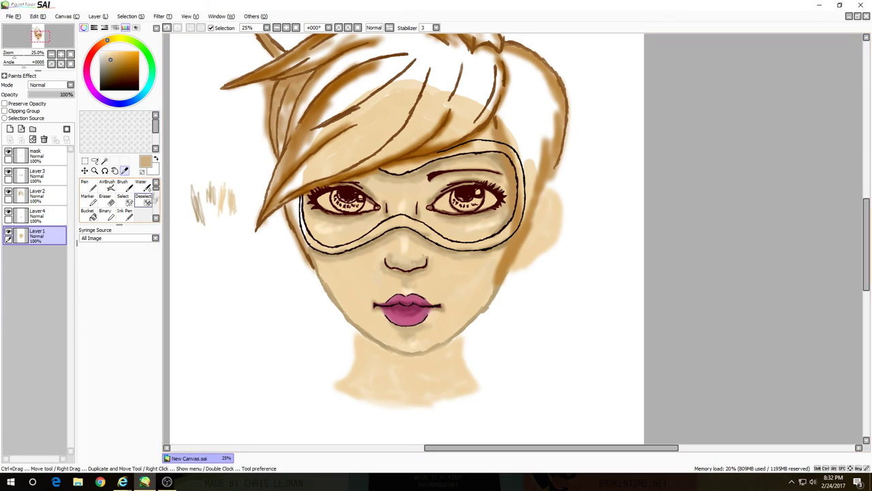
pyautogui.moveTo(357, 329); pyautogui.dragTo(336, 383)
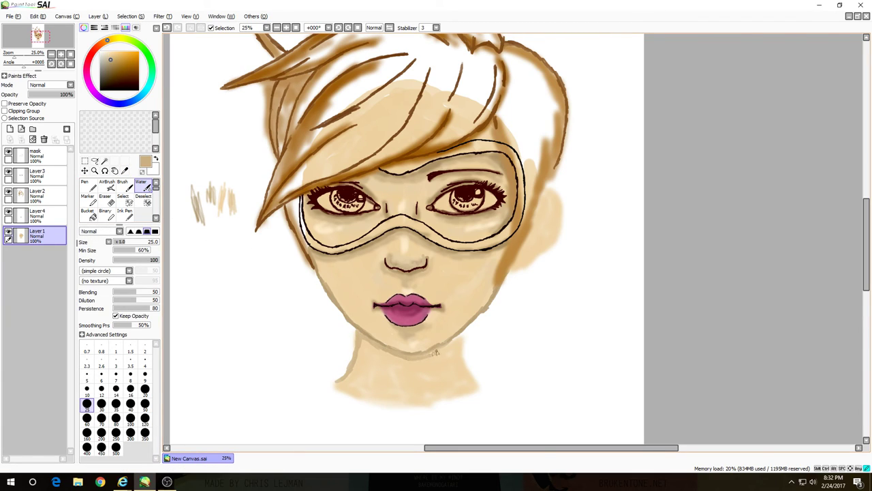
pyautogui.moveTo(460, 339); pyautogui.dragTo(477, 389)
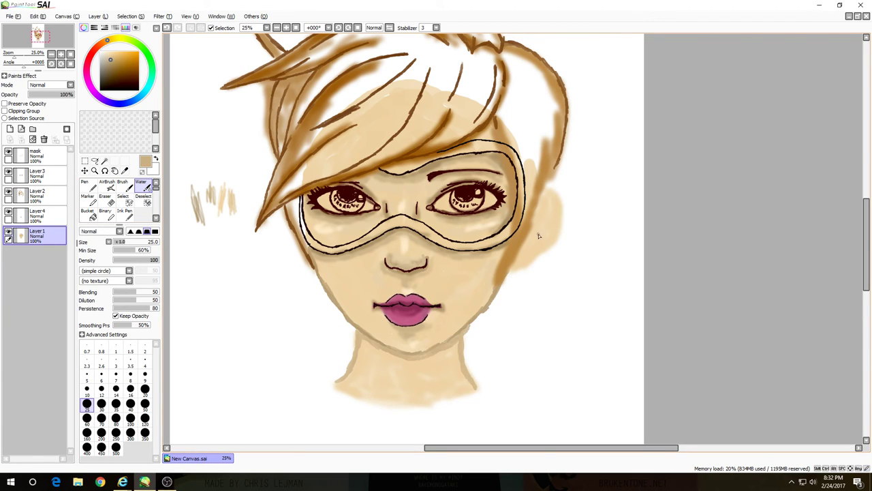
pyautogui.moveTo(558, 194)
pyautogui.mouseDown()
pyautogui.moveTo(554, 236)
pyautogui.moveTo(516, 274)
pyautogui.mouseUp()
pyautogui.moveTo(546, 203); pyautogui.dragTo(551, 248)
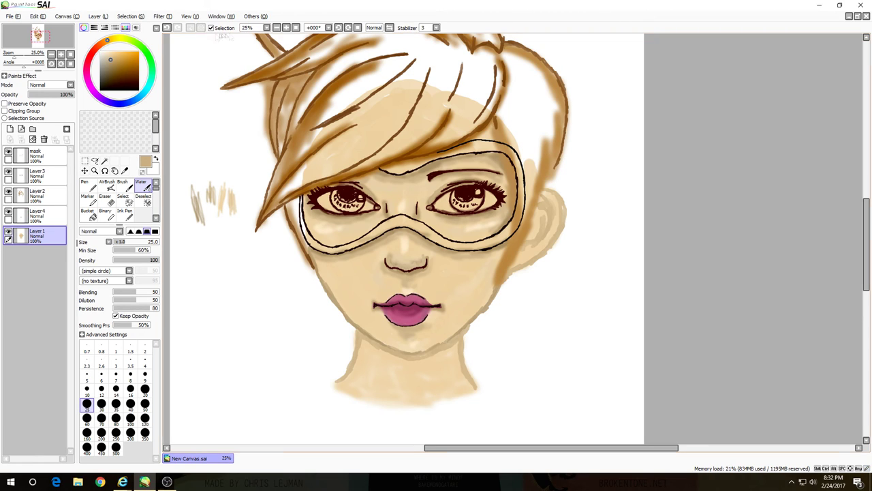
# Step: On the hair layer, sample dark brown and paint a Water-brush strand down the right cheek
pyautogui.click(167, 28)
pyautogui.click(177, 28)
pyautogui.scroll(-1, 419, 218)
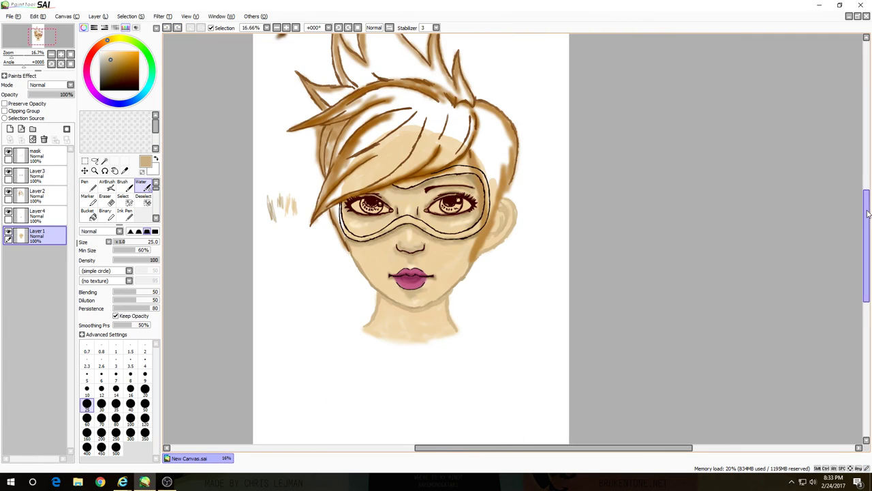
pyautogui.click(37, 195)
pyautogui.click(124, 171)
pyautogui.click(346, 162)
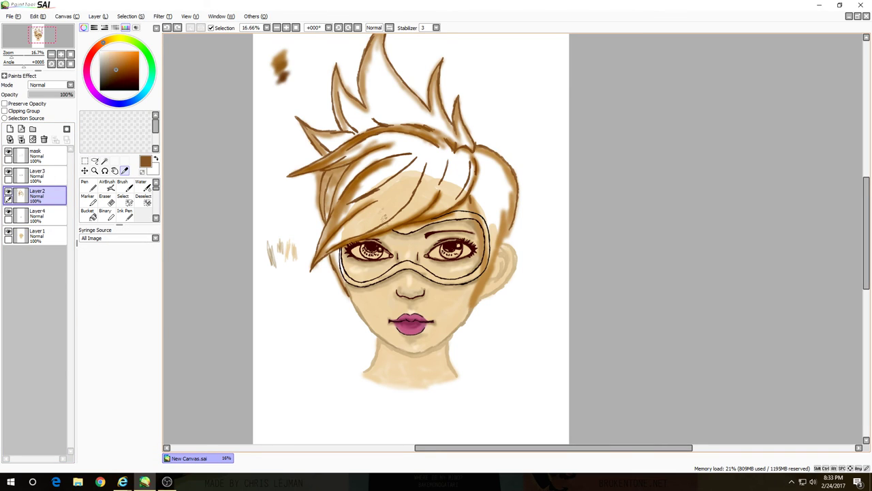
pyautogui.scroll(1, 204, 194)
pyautogui.click(140, 184)
pyautogui.moveTo(461, 449); pyautogui.dragTo(501, 448)
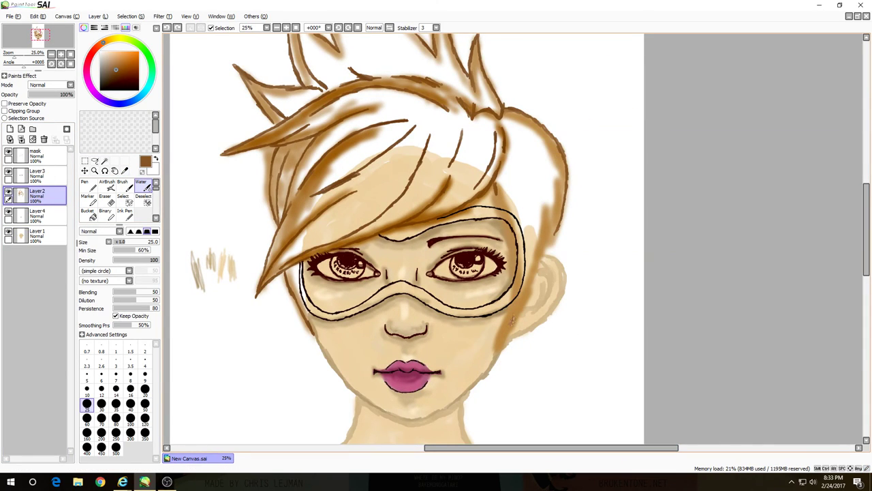
pyautogui.moveTo(509, 310)
pyautogui.mouseDown()
pyautogui.moveTo(504, 378)
pyautogui.moveTo(560, 235)
pyautogui.mouseUp()
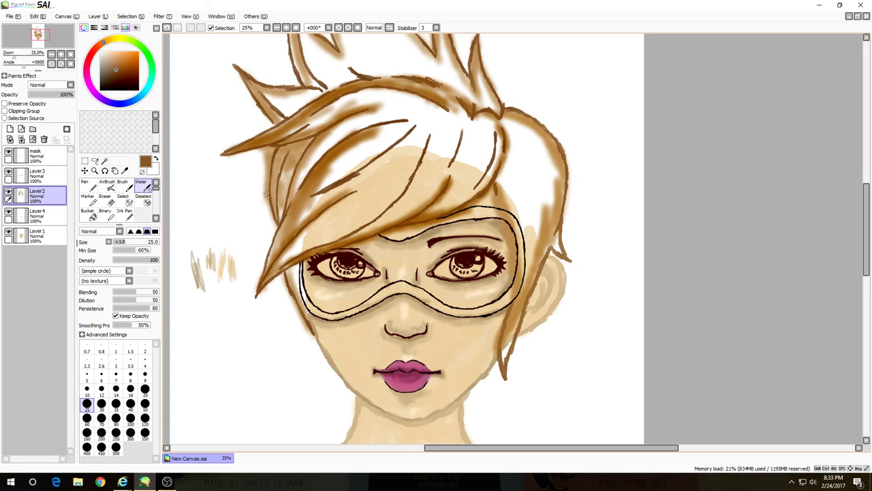
# Step: Paint brown hair strands along the left cheek and down the right side of the head
pyautogui.moveTo(266, 193); pyautogui.dragTo(264, 223)
pyautogui.moveTo(277, 283)
pyautogui.mouseDown()
pyautogui.moveTo(287, 341)
pyautogui.moveTo(320, 353)
pyautogui.mouseUp()
pyautogui.moveTo(295, 310); pyautogui.dragTo(325, 358)
pyautogui.moveTo(296, 269); pyautogui.dragTo(300, 317)
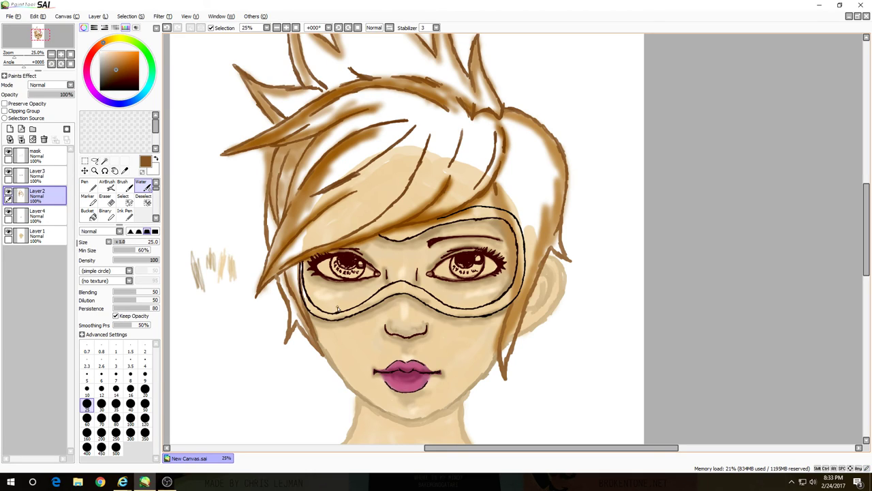
pyautogui.moveTo(492, 192)
pyautogui.mouseDown()
pyautogui.moveTo(513, 207)
pyautogui.moveTo(530, 255)
pyautogui.moveTo(510, 345)
pyautogui.mouseUp()
pyautogui.moveTo(521, 186); pyautogui.dragTo(536, 219)
pyautogui.moveTo(505, 120)
pyautogui.mouseDown()
pyautogui.moveTo(551, 162)
pyautogui.moveTo(548, 214)
pyautogui.mouseUp()
# Step: Add brown strands across the forehead bangs and a thin strand along the right face side
pyautogui.moveTo(327, 236); pyautogui.dragTo(418, 126)
pyautogui.moveTo(293, 270); pyautogui.dragTo(304, 315)
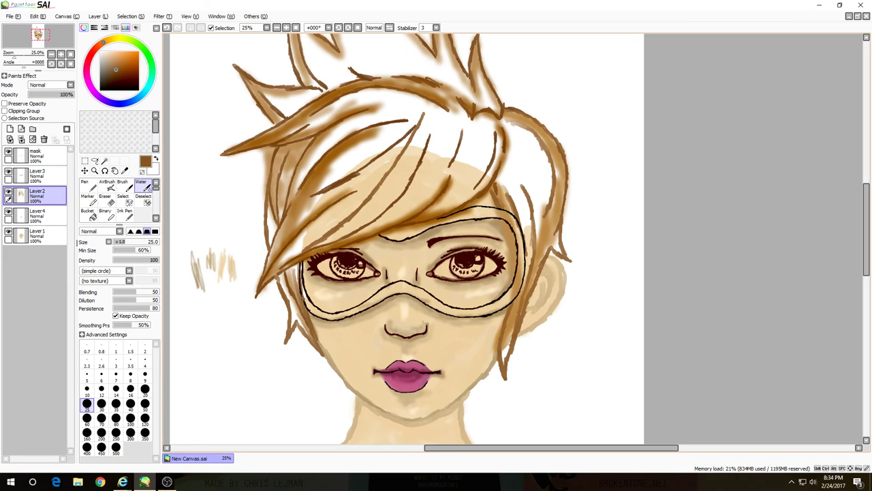
pyautogui.moveTo(331, 193); pyautogui.dragTo(271, 253)
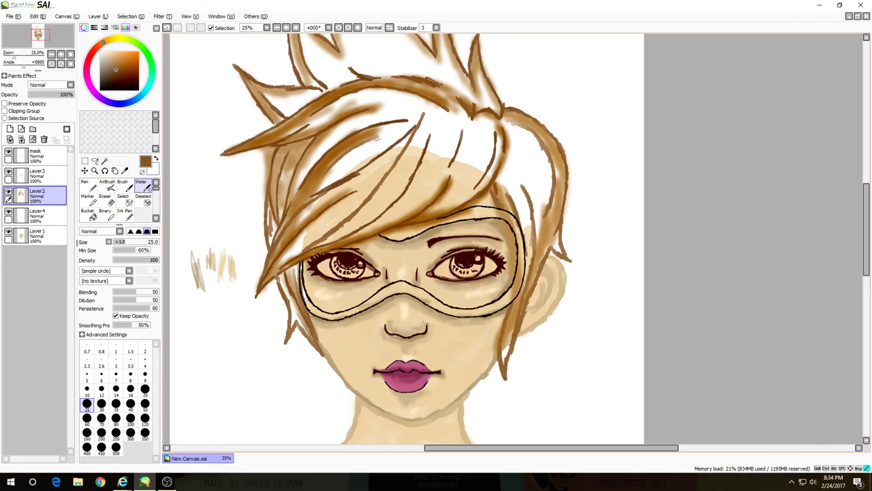
pyautogui.moveTo(323, 177)
pyautogui.mouseDown()
pyautogui.moveTo(406, 124)
pyautogui.moveTo(315, 151)
pyautogui.moveTo(302, 187)
pyautogui.moveTo(387, 159)
pyautogui.moveTo(420, 120)
pyautogui.mouseUp()
pyautogui.moveTo(376, 236); pyautogui.dragTo(442, 169)
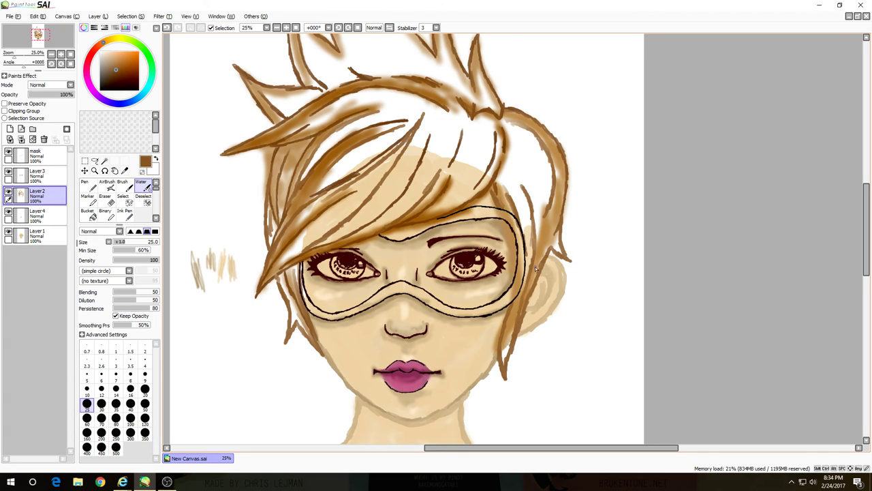
pyautogui.scroll(-1, 613, 232)
pyautogui.scroll(-2, 556, 252)
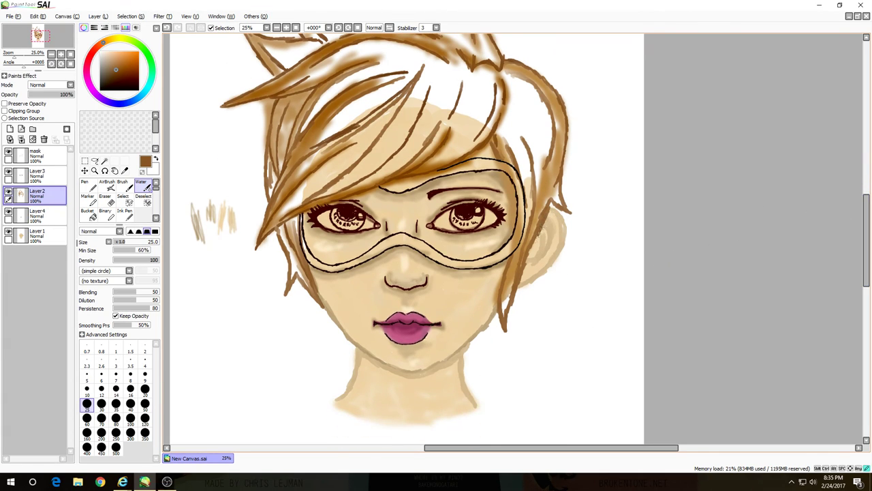
pyautogui.moveTo(538, 233); pyautogui.dragTo(511, 344)
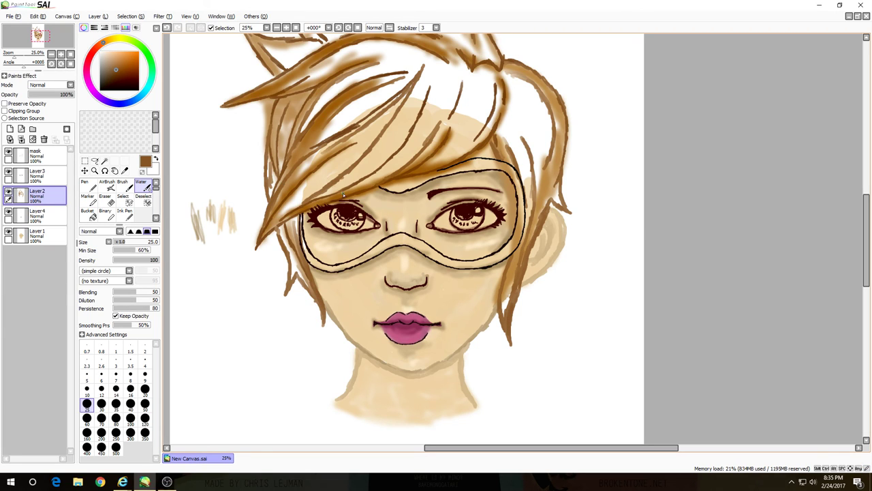
pyautogui.scroll(3, 761, 225)
pyautogui.scroll(3, 761, 224)
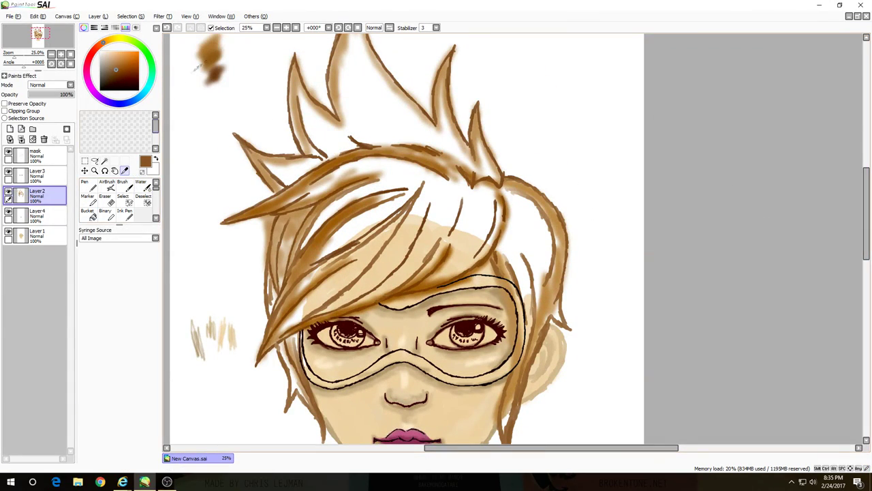
# Step: Darken and blend the brown hair over the forehead and the fringe above the left eye
pyautogui.click(142, 187)
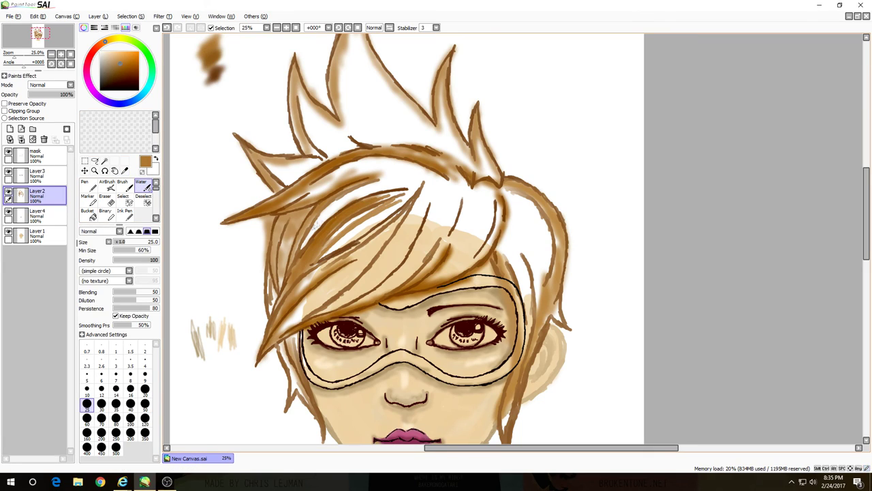
pyautogui.moveTo(315, 224); pyautogui.dragTo(364, 185)
pyautogui.moveTo(301, 250); pyautogui.dragTo(416, 169)
pyautogui.moveTo(376, 221)
pyautogui.mouseDown()
pyautogui.moveTo(326, 253)
pyautogui.moveTo(415, 179)
pyautogui.mouseUp()
pyautogui.moveTo(273, 344); pyautogui.dragTo(390, 229)
pyautogui.moveTo(277, 323); pyautogui.dragTo(328, 268)
pyautogui.moveTo(312, 283); pyautogui.dragTo(360, 250)
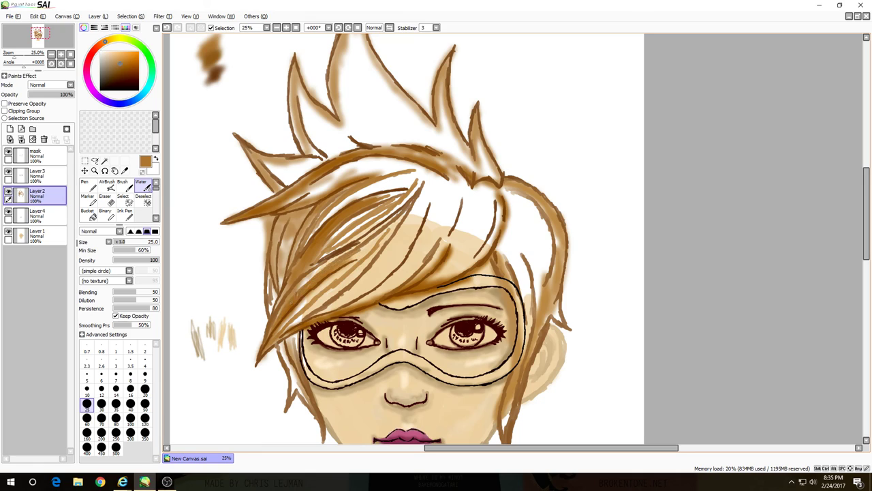
pyautogui.moveTo(290, 300); pyautogui.dragTo(365, 242)
pyautogui.moveTo(347, 297)
pyautogui.mouseDown()
pyautogui.moveTo(426, 194)
pyautogui.moveTo(399, 276)
pyautogui.moveTo(456, 202)
pyautogui.mouseUp()
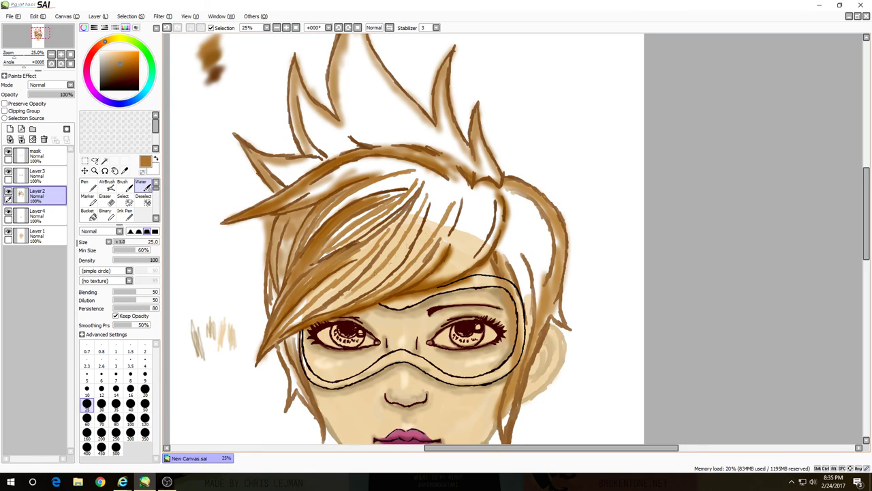
pyautogui.moveTo(321, 314); pyautogui.dragTo(402, 244)
pyautogui.moveTo(287, 321); pyautogui.dragTo(356, 261)
# Step: Darken the left-side strands, the forehead hair band and the right fringe
pyautogui.moveTo(282, 265)
pyautogui.mouseDown()
pyautogui.moveTo(316, 214)
pyautogui.moveTo(303, 218)
pyautogui.mouseUp()
pyautogui.moveTo(281, 287); pyautogui.dragTo(292, 229)
pyautogui.moveTo(298, 266); pyautogui.dragTo(286, 211)
pyautogui.moveTo(276, 257); pyautogui.dragTo(285, 216)
pyautogui.moveTo(287, 206)
pyautogui.mouseDown()
pyautogui.moveTo(355, 170)
pyautogui.moveTo(408, 159)
pyautogui.mouseUp()
pyautogui.moveTo(351, 173); pyautogui.dragTo(408, 159)
pyautogui.moveTo(308, 199)
pyautogui.mouseDown()
pyautogui.moveTo(431, 167)
pyautogui.moveTo(451, 192)
pyautogui.moveTo(429, 246)
pyautogui.mouseUp()
# Step: Define the fringe strands over the right eye, the right-side hair and the top spikes
pyautogui.moveTo(445, 187); pyautogui.dragTo(421, 245)
pyautogui.moveTo(470, 241); pyautogui.dragTo(437, 281)
pyautogui.moveTo(488, 195)
pyautogui.mouseDown()
pyautogui.moveTo(451, 265)
pyautogui.moveTo(462, 259)
pyautogui.mouseUp()
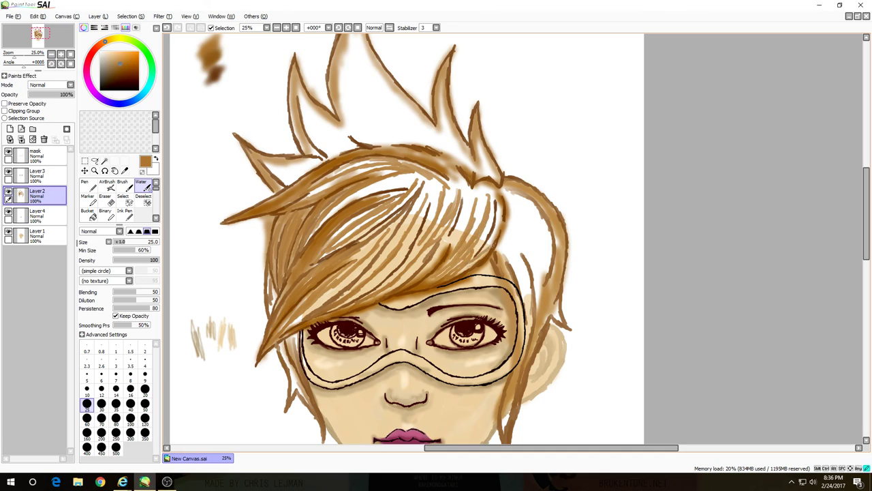
pyautogui.moveTo(498, 221); pyautogui.dragTo(480, 258)
pyautogui.moveTo(512, 237)
pyautogui.mouseDown()
pyautogui.moveTo(529, 321)
pyautogui.moveTo(544, 300)
pyautogui.mouseUp()
pyautogui.moveTo(518, 204)
pyautogui.mouseDown()
pyautogui.moveTo(545, 259)
pyautogui.moveTo(515, 256)
pyautogui.mouseUp()
pyautogui.moveTo(508, 197); pyautogui.dragTo(532, 222)
pyautogui.moveTo(340, 63)
pyautogui.mouseDown()
pyautogui.moveTo(342, 107)
pyautogui.moveTo(373, 137)
pyautogui.mouseUp()
pyautogui.moveTo(352, 42); pyautogui.dragTo(386, 137)
pyautogui.moveTo(372, 94); pyautogui.dragTo(400, 138)
# Step: With a darker sampled brown, stroke the left spike, hairline, top spikes and left bangs
pyautogui.keyDown('alt'); pyautogui.click(272, 161); pyautogui.keyUp('alt')
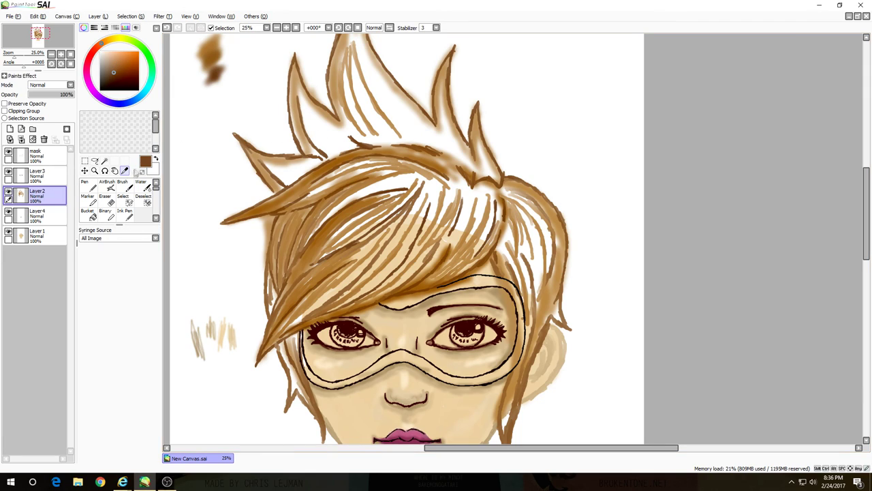
pyautogui.moveTo(250, 165)
pyautogui.mouseDown()
pyautogui.moveTo(277, 152)
pyautogui.moveTo(316, 158)
pyautogui.mouseUp()
pyautogui.moveTo(295, 80)
pyautogui.mouseDown()
pyautogui.moveTo(313, 129)
pyautogui.moveTo(327, 136)
pyautogui.mouseUp()
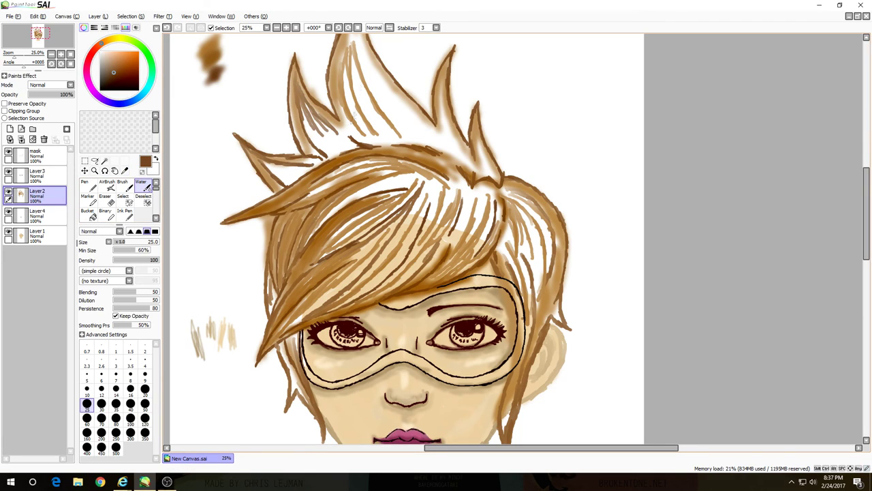
pyautogui.moveTo(340, 53); pyautogui.dragTo(361, 139)
pyautogui.moveTo(314, 207); pyautogui.dragTo(289, 252)
pyautogui.moveTo(343, 190)
pyautogui.mouseDown()
pyautogui.moveTo(276, 215)
pyautogui.moveTo(269, 277)
pyautogui.mouseUp()
pyautogui.moveTo(285, 236); pyautogui.dragTo(269, 287)
pyautogui.moveTo(299, 212); pyautogui.dragTo(281, 289)
# Step: Add darker strands down the lower left bangs
pyautogui.moveTo(319, 233); pyautogui.dragTo(285, 281)
pyautogui.moveTo(344, 207); pyautogui.dragTo(299, 254)
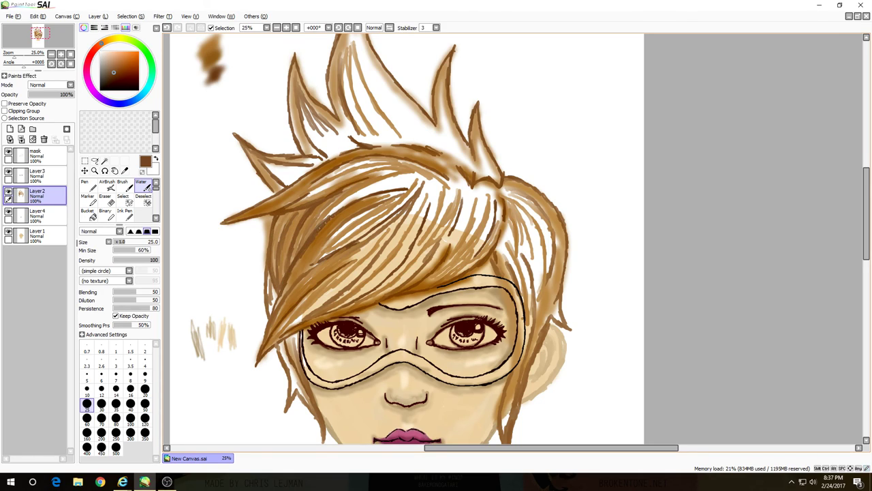
pyautogui.moveTo(269, 320); pyautogui.dragTo(255, 362)
pyautogui.moveTo(315, 254)
pyautogui.mouseDown()
pyautogui.moveTo(262, 354)
pyautogui.moveTo(276, 381)
pyautogui.mouseUp()
pyautogui.moveTo(294, 373); pyautogui.dragTo(288, 403)
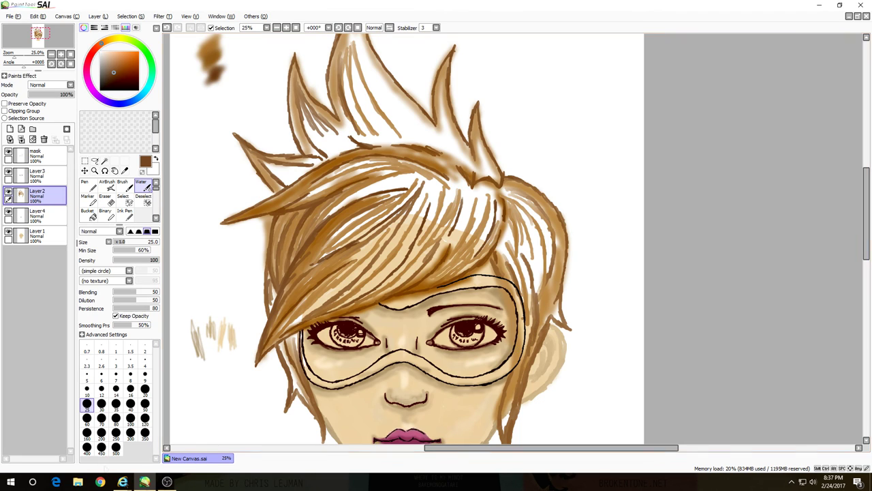
pyautogui.scroll(-1, 409, 239)
# Step: Add a new layer and airbrush brown shading across the upper hair and fringe
pyautogui.click(10, 130)
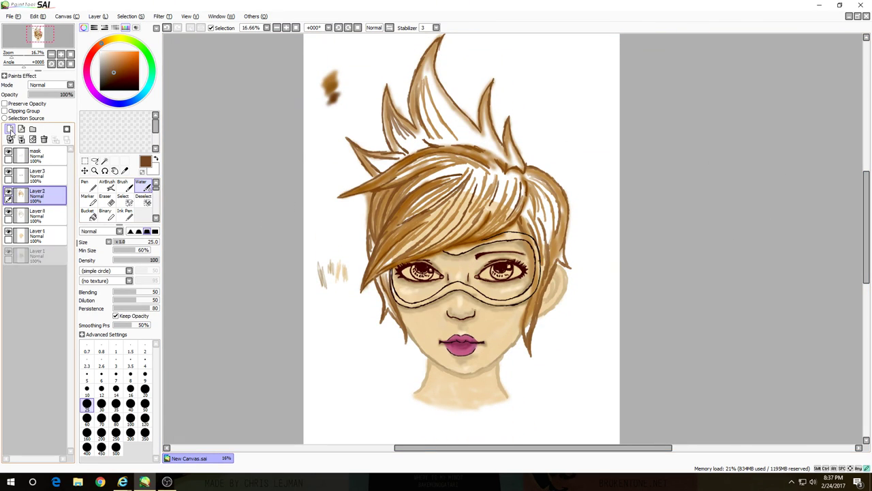
pyautogui.click(107, 185)
pyautogui.moveTo(388, 119)
pyautogui.mouseDown()
pyautogui.moveTo(405, 150)
pyautogui.moveTo(419, 139)
pyautogui.moveTo(390, 187)
pyautogui.mouseUp()
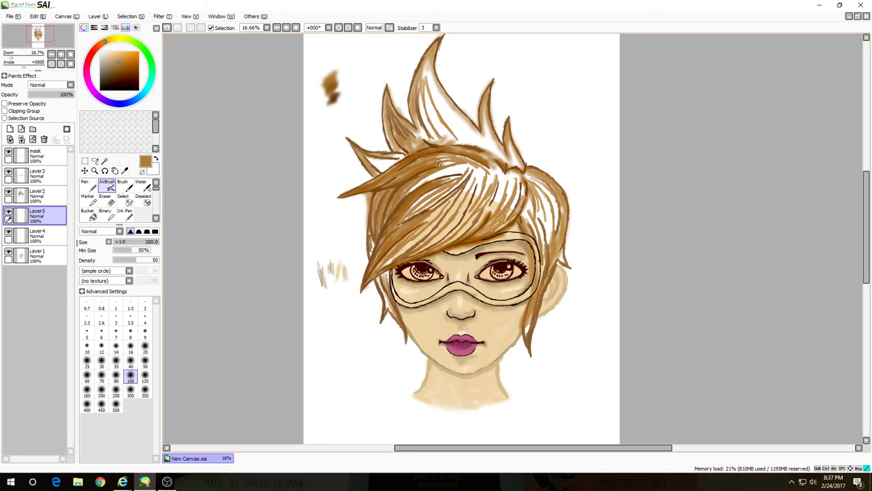
pyautogui.moveTo(471, 160); pyautogui.dragTo(409, 215)
pyautogui.moveTo(483, 184); pyautogui.dragTo(407, 245)
pyautogui.moveTo(477, 218); pyautogui.dragTo(392, 259)
pyautogui.moveTo(429, 231); pyautogui.dragTo(379, 266)
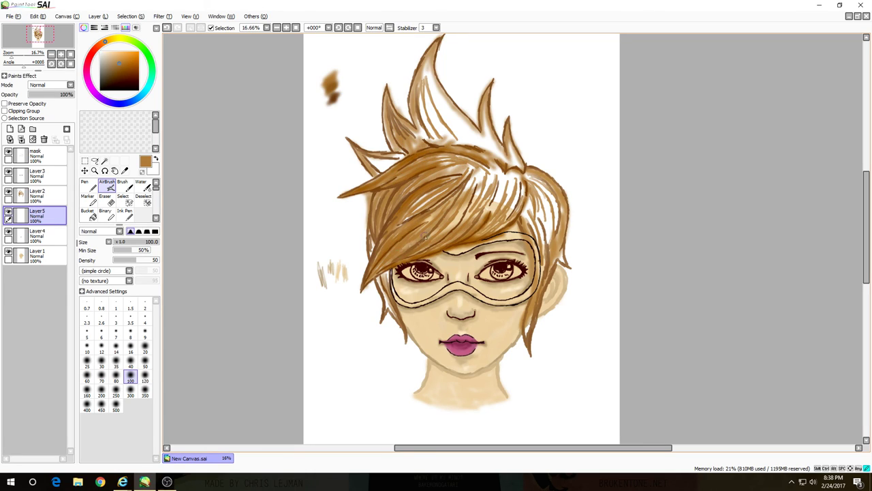
pyautogui.moveTo(436, 191); pyautogui.dragTo(392, 235)
pyautogui.moveTo(477, 187); pyautogui.dragTo(429, 224)
pyautogui.moveTo(417, 184); pyautogui.dragTo(394, 192)
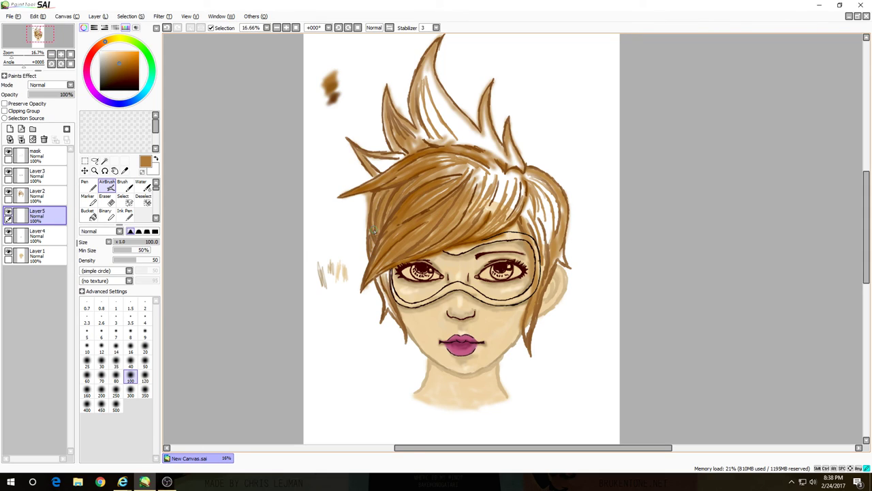
# Step: Airbrush darker brown on the strand tip, upper hair, right side and top spike
pyautogui.moveTo(386, 308); pyautogui.dragTo(381, 279)
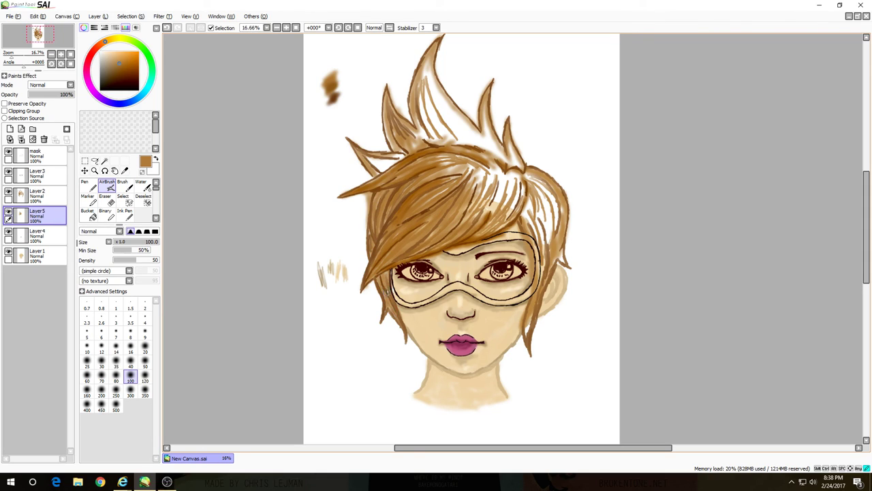
pyautogui.moveTo(374, 166); pyautogui.dragTo(436, 133)
pyautogui.moveTo(513, 180)
pyautogui.mouseDown()
pyautogui.moveTo(488, 211)
pyautogui.moveTo(509, 220)
pyautogui.moveTo(477, 173)
pyautogui.moveTo(525, 181)
pyautogui.moveTo(549, 249)
pyautogui.moveTo(526, 204)
pyautogui.mouseUp()
pyautogui.moveTo(523, 245)
pyautogui.mouseDown()
pyautogui.moveTo(555, 205)
pyautogui.moveTo(541, 215)
pyautogui.mouseUp()
pyautogui.moveTo(426, 60); pyautogui.dragTo(428, 101)
pyautogui.moveTo(443, 71)
pyautogui.mouseDown()
pyautogui.moveTo(436, 109)
pyautogui.moveTo(426, 82)
pyautogui.mouseUp()
# Step: Blend the top spike and fill the gaps between spikes with a size-100 Water brush
pyautogui.click(125, 187)
pyautogui.click(141, 184)
pyautogui.click(131, 418)
pyautogui.moveTo(422, 133)
pyautogui.mouseDown()
pyautogui.moveTo(431, 70)
pyautogui.moveTo(421, 133)
pyautogui.moveTo(451, 140)
pyautogui.moveTo(473, 101)
pyautogui.mouseUp()
pyautogui.moveTo(480, 136)
pyautogui.mouseDown()
pyautogui.moveTo(448, 102)
pyautogui.moveTo(487, 154)
pyautogui.mouseUp()
pyautogui.moveTo(470, 123); pyautogui.dragTo(494, 167)
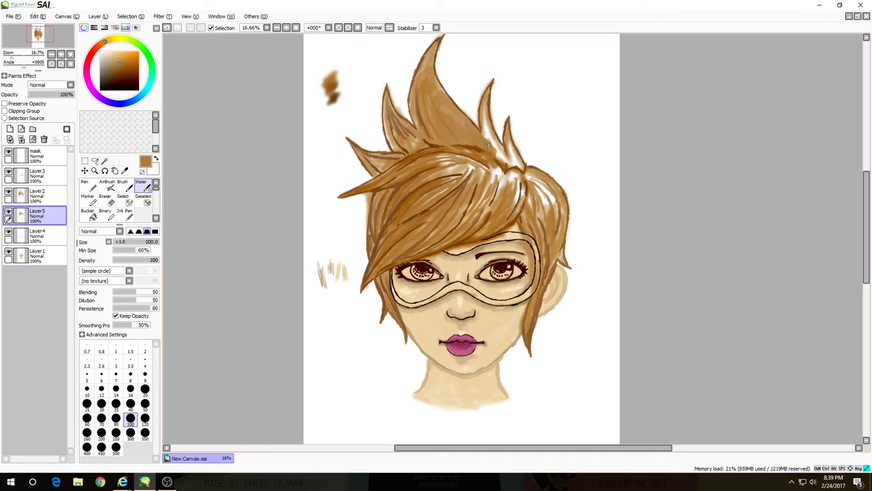
pyautogui.moveTo(486, 105)
pyautogui.mouseDown()
pyautogui.moveTo(505, 164)
pyautogui.moveTo(509, 144)
pyautogui.moveTo(521, 169)
pyautogui.mouseUp()
# Step: Blend darker brown patches into the right side, bangs and body of the hair
pyautogui.moveTo(531, 183)
pyautogui.mouseDown()
pyautogui.moveTo(558, 215)
pyautogui.moveTo(560, 259)
pyautogui.mouseUp()
pyautogui.moveTo(528, 204)
pyautogui.mouseDown()
pyautogui.moveTo(514, 178)
pyautogui.moveTo(485, 215)
pyautogui.moveTo(447, 157)
pyautogui.moveTo(449, 180)
pyautogui.mouseUp()
pyautogui.moveTo(374, 206); pyautogui.dragTo(365, 158)
pyautogui.moveTo(501, 169); pyautogui.dragTo(540, 239)
pyautogui.moveTo(419, 245); pyautogui.dragTo(457, 202)
# Step: Blend darker brown into the hair above the mask, the bangs and the left hair
pyautogui.scroll(1, 462, 206)
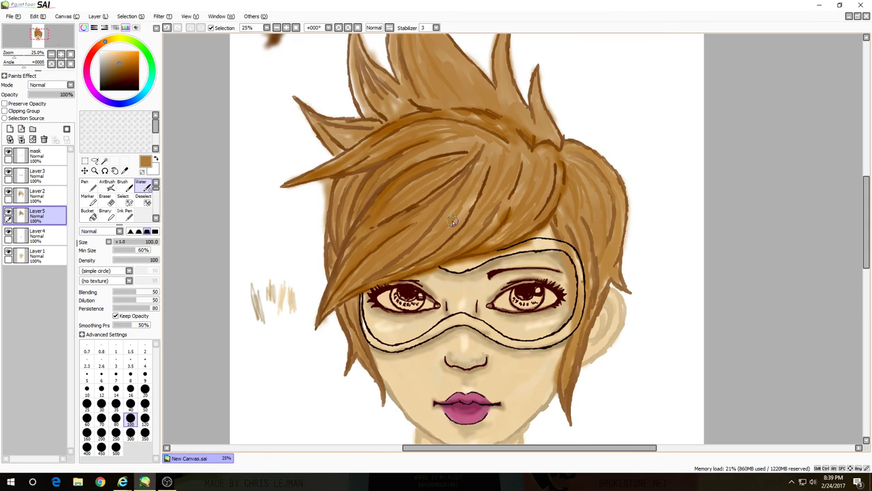
pyautogui.moveTo(527, 171)
pyautogui.mouseDown()
pyautogui.moveTo(518, 201)
pyautogui.moveTo(483, 250)
pyautogui.mouseUp()
pyautogui.moveTo(522, 164); pyautogui.dragTo(492, 232)
pyautogui.moveTo(570, 159)
pyautogui.mouseDown()
pyautogui.moveTo(555, 204)
pyautogui.moveTo(565, 234)
pyautogui.mouseUp()
pyautogui.moveTo(485, 156)
pyautogui.mouseDown()
pyautogui.moveTo(436, 232)
pyautogui.moveTo(398, 263)
pyautogui.mouseUp()
pyautogui.moveTo(460, 171); pyautogui.dragTo(403, 211)
pyautogui.moveTo(375, 221)
pyautogui.mouseDown()
pyautogui.moveTo(330, 297)
pyautogui.moveTo(347, 259)
pyautogui.mouseUp()
pyautogui.moveTo(382, 181)
pyautogui.mouseDown()
pyautogui.moveTo(432, 145)
pyautogui.moveTo(386, 183)
pyautogui.mouseUp()
pyautogui.moveTo(429, 153)
pyautogui.mouseDown()
pyautogui.moveTo(361, 207)
pyautogui.moveTo(334, 271)
pyautogui.moveTo(342, 339)
pyautogui.mouseUp()
pyautogui.moveTo(406, 242)
pyautogui.mouseDown()
pyautogui.moveTo(345, 314)
pyautogui.moveTo(326, 314)
pyautogui.mouseUp()
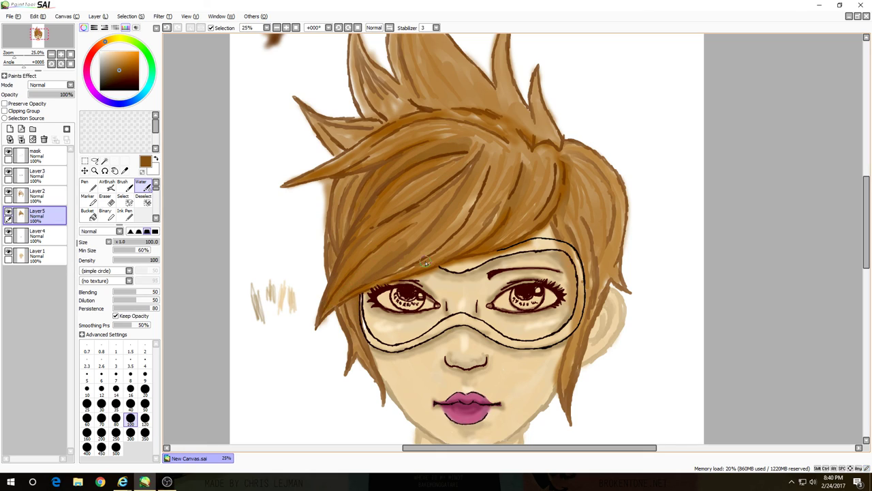
# Step: Darken the hair strands beside the mask on the right side
pyautogui.moveTo(580, 213); pyautogui.dragTo(573, 256)
pyautogui.moveTo(600, 161); pyautogui.dragTo(593, 251)
pyautogui.moveTo(603, 201); pyautogui.dragTo(596, 251)
pyautogui.moveTo(624, 188); pyautogui.dragTo(616, 251)
pyautogui.moveTo(621, 221); pyautogui.dragTo(616, 251)
pyautogui.moveTo(565, 147); pyautogui.dragTo(583, 143)
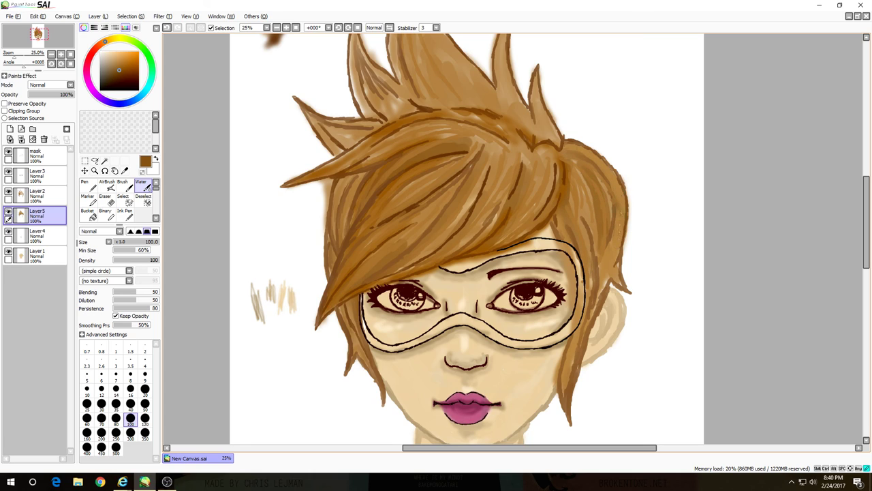
pyautogui.moveTo(569, 348)
pyautogui.mouseDown()
pyautogui.moveTo(588, 242)
pyautogui.moveTo(600, 317)
pyautogui.mouseUp()
pyautogui.moveTo(612, 248); pyautogui.dragTo(623, 290)
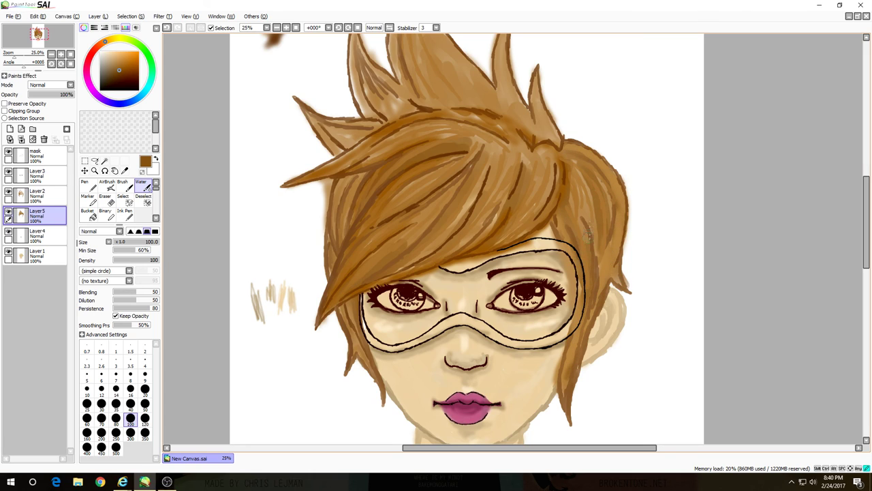
pyautogui.moveTo(587, 176); pyautogui.dragTo(589, 238)
pyautogui.scroll(3, 858, 210)
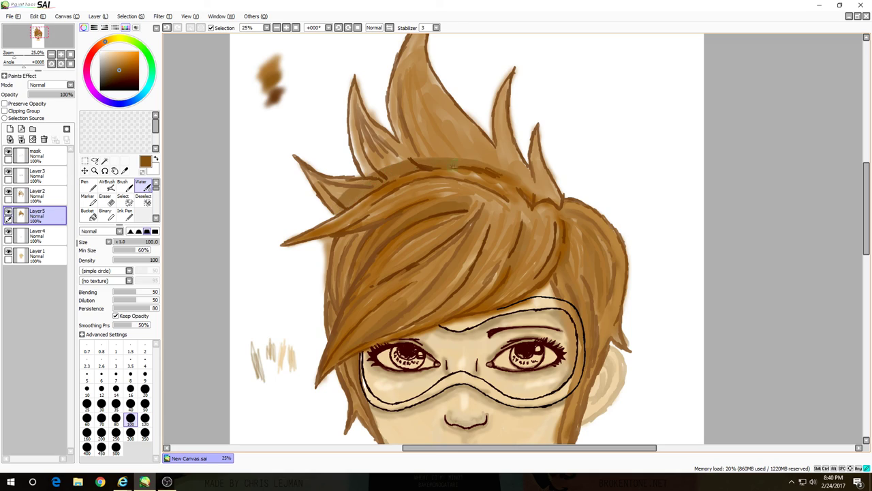
# Step: Shade the upper hair between spikes, the top spikes and the fringe's top edge darker
pyautogui.moveTo(412, 154)
pyautogui.mouseDown()
pyautogui.moveTo(457, 110)
pyautogui.moveTo(505, 170)
pyautogui.moveTo(518, 172)
pyautogui.moveTo(503, 88)
pyautogui.moveTo(545, 197)
pyautogui.mouseUp()
pyautogui.moveTo(441, 109); pyautogui.dragTo(409, 63)
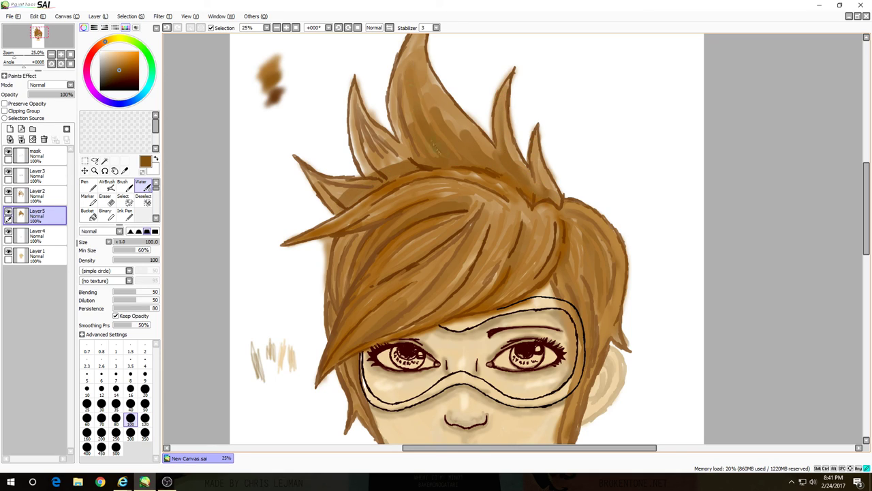
pyautogui.moveTo(353, 87)
pyautogui.mouseDown()
pyautogui.moveTo(361, 158)
pyautogui.moveTo(353, 96)
pyautogui.moveTo(409, 163)
pyautogui.moveTo(310, 176)
pyautogui.moveTo(361, 179)
pyautogui.mouseUp()
pyautogui.moveTo(345, 209); pyautogui.dragTo(418, 164)
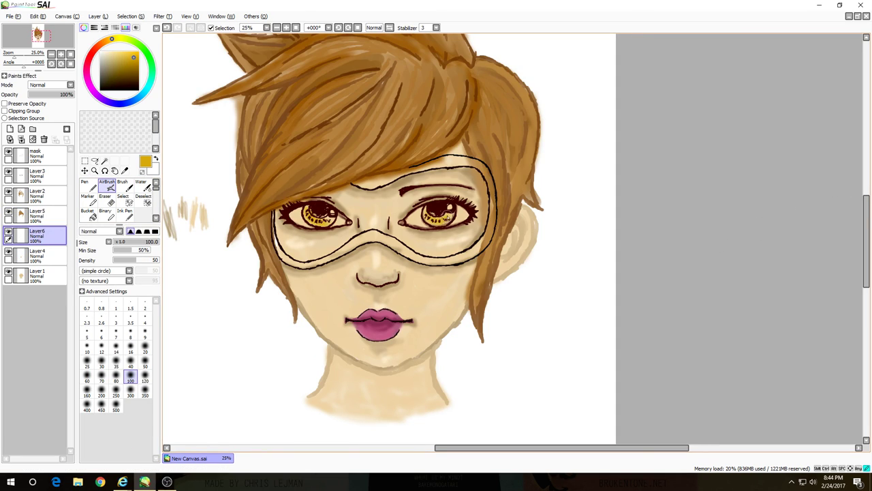
# Step: Blend darker reddish-brown into the left eye and the right iris's left side
pyautogui.scroll(1, 289, 211)
pyautogui.click(141, 184)
pyautogui.moveTo(320, 204)
pyautogui.mouseDown()
pyautogui.moveTo(348, 232)
pyautogui.moveTo(371, 232)
pyautogui.mouseUp()
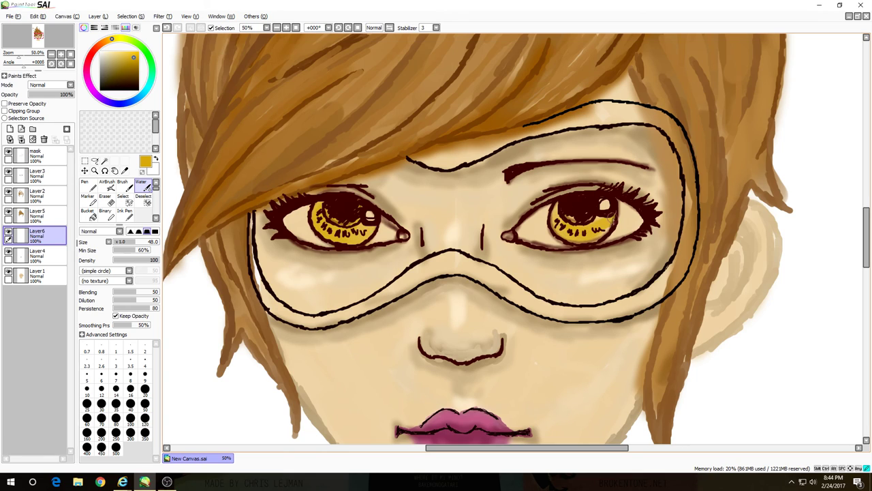
pyautogui.click(108, 185)
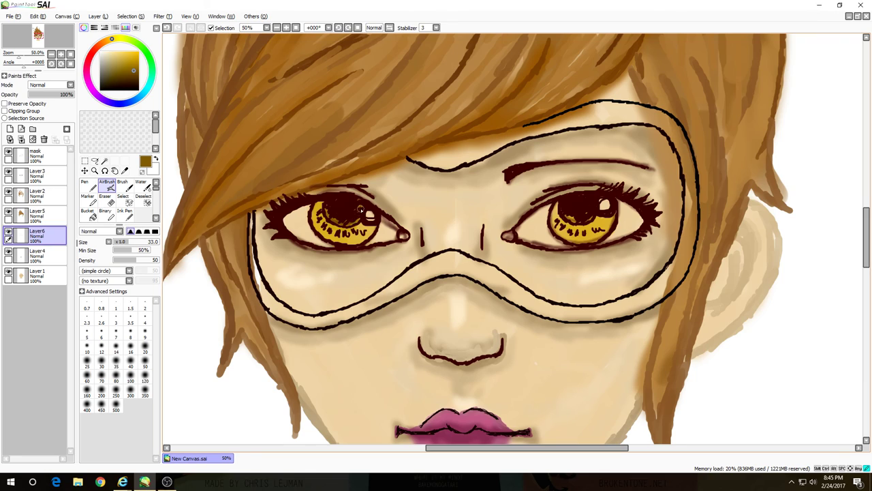
pyautogui.keyDown('alt'); pyautogui.click(327, 202); pyautogui.keyUp('alt')
pyautogui.click(141, 184)
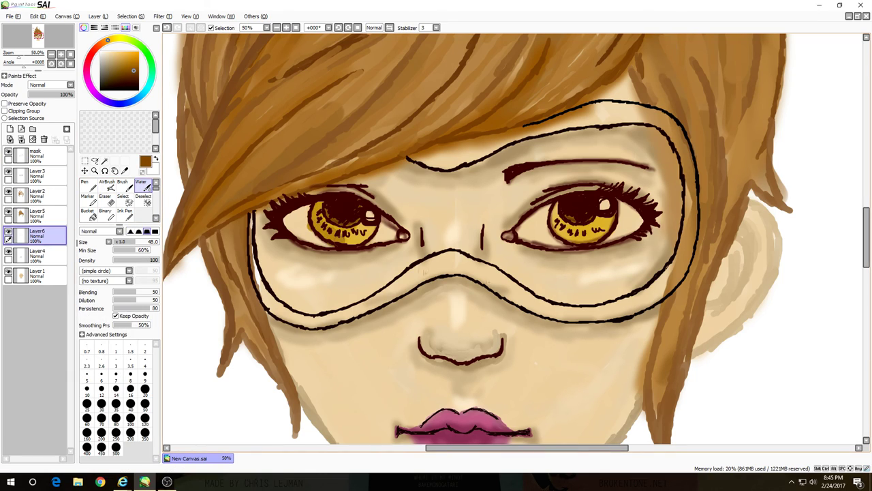
pyautogui.moveTo(558, 204); pyautogui.dragTo(564, 234)
# Step: On a new layer, paint white into the whites of both eyes, redoing one stroke
pyautogui.click(10, 128)
pyautogui.click(100, 51)
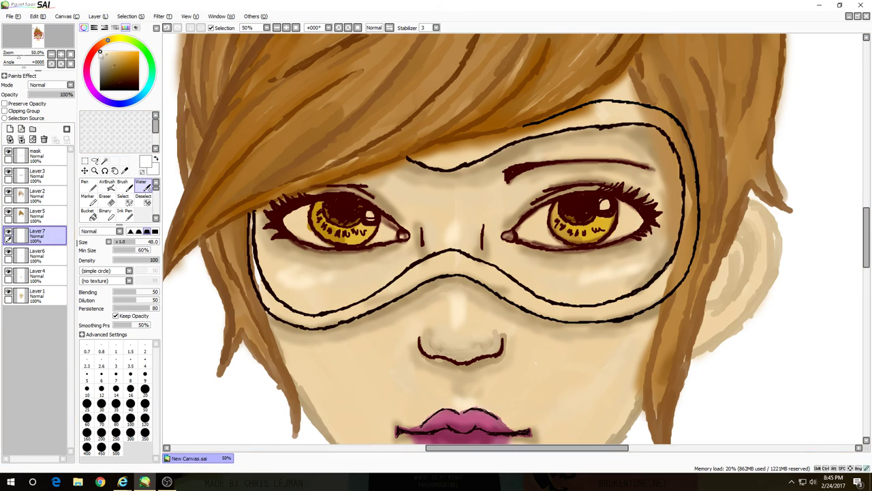
pyautogui.click(122, 184)
pyautogui.moveTo(300, 207)
pyautogui.mouseDown()
pyautogui.moveTo(294, 226)
pyautogui.moveTo(308, 238)
pyautogui.mouseUp()
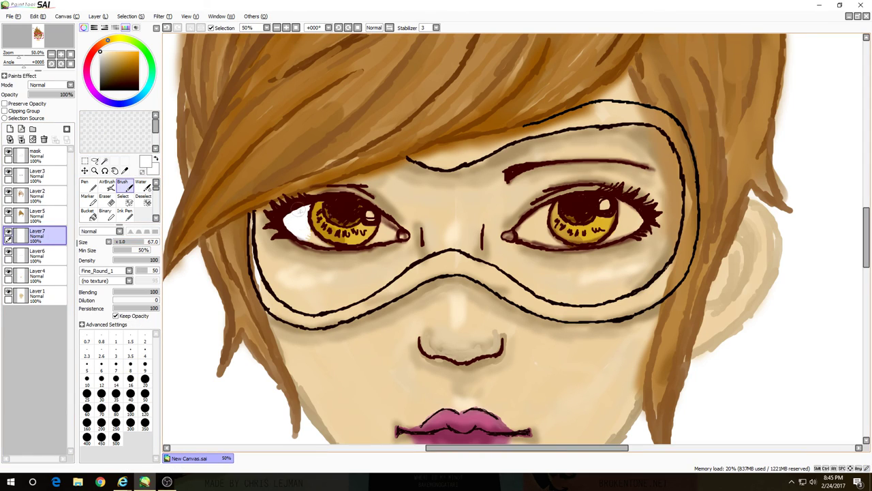
pyautogui.moveTo(382, 221); pyautogui.dragTo(387, 226)
pyautogui.moveTo(541, 218); pyautogui.dragTo(547, 240)
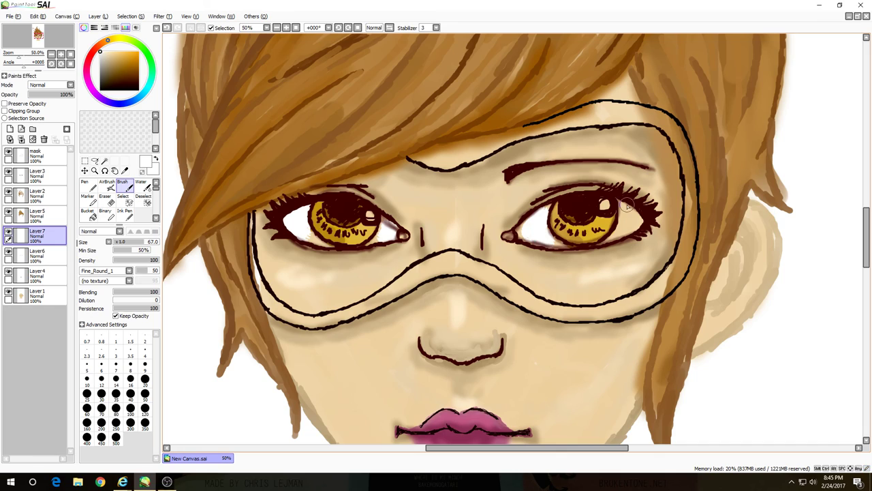
pyautogui.moveTo(627, 206); pyautogui.dragTo(636, 226)
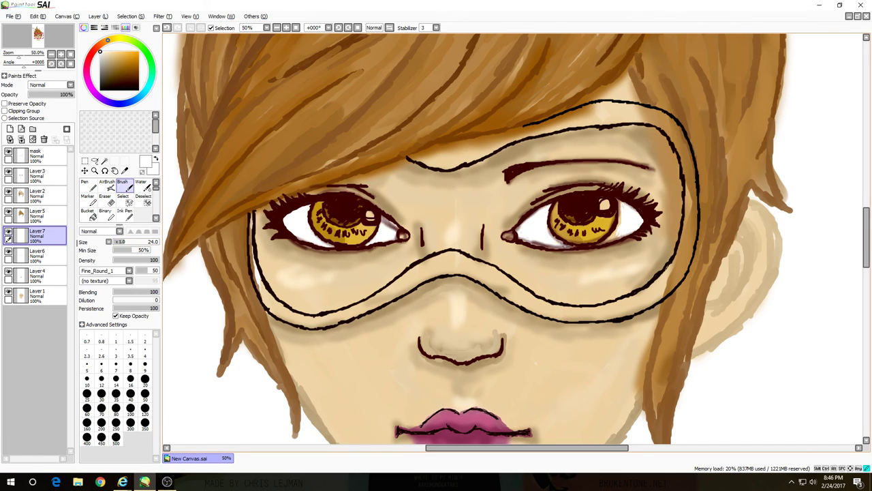
pyautogui.hotkey('ctrl', 'z')
pyautogui.hotkey('ctrl', 'z')
pyautogui.moveTo(520, 235); pyautogui.dragTo(536, 225)
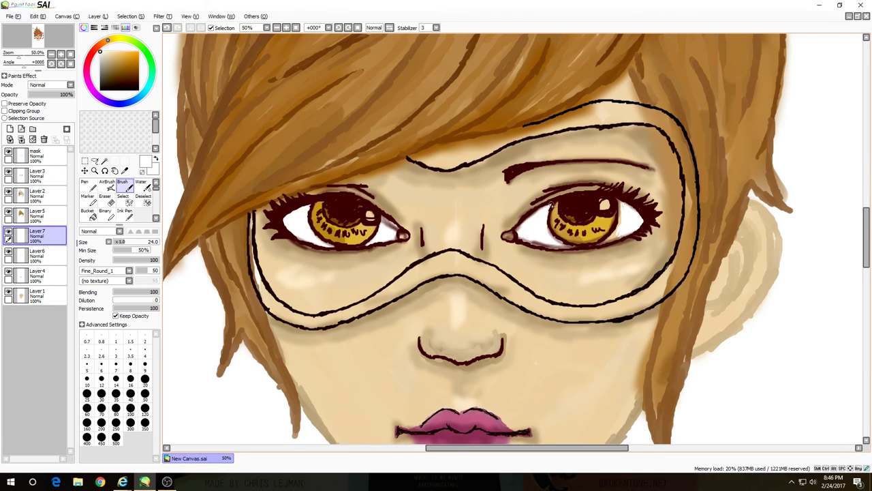
# Step: Airbrush dark brown over the upper lashes, lids and outer eye corners
pyautogui.click(107, 184)
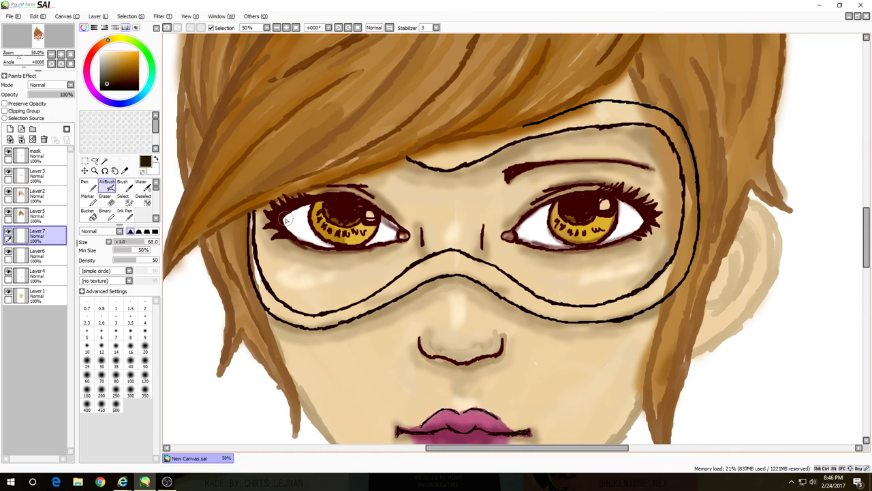
pyautogui.moveTo(280, 224); pyautogui.dragTo(327, 197)
pyautogui.moveTo(382, 222); pyautogui.dragTo(408, 233)
pyautogui.moveTo(521, 228); pyautogui.dragTo(556, 203)
pyautogui.moveTo(617, 201); pyautogui.dragTo(647, 225)
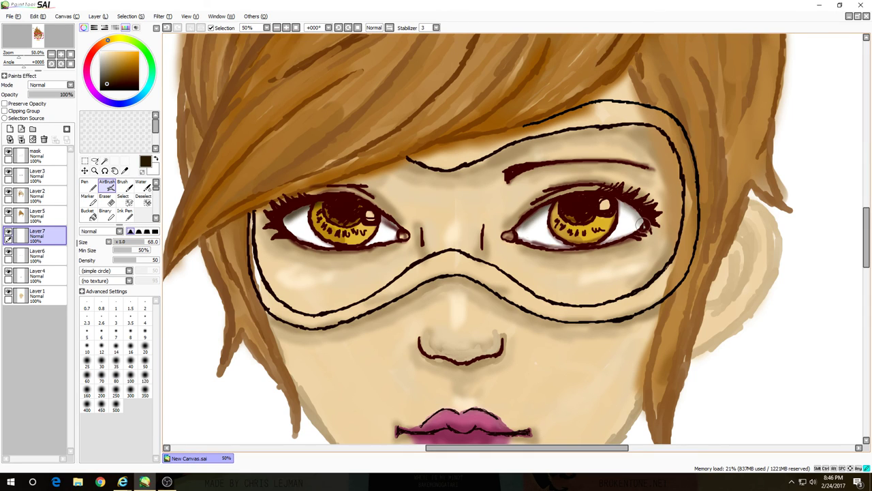
pyautogui.moveTo(279, 221); pyautogui.dragTo(300, 236)
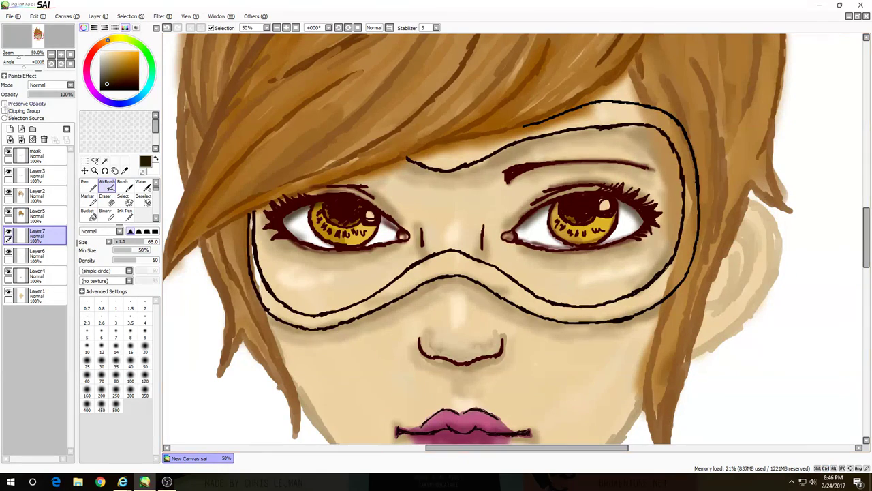
# Step: On a new layer, paint and blend orange inside the left lens and along the goggle edges
pyautogui.click(11, 128)
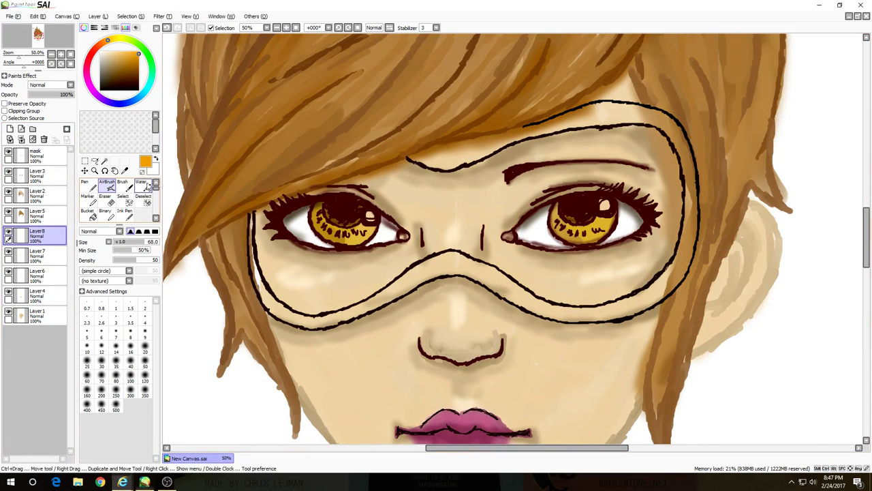
pyautogui.moveTo(381, 184); pyautogui.dragTo(422, 218)
pyautogui.moveTo(378, 235)
pyautogui.mouseDown()
pyautogui.moveTo(386, 199)
pyautogui.moveTo(368, 280)
pyautogui.moveTo(297, 306)
pyautogui.moveTo(261, 227)
pyautogui.moveTo(320, 235)
pyautogui.moveTo(320, 273)
pyautogui.moveTo(291, 265)
pyautogui.moveTo(347, 265)
pyautogui.moveTo(307, 297)
pyautogui.moveTo(272, 284)
pyautogui.mouseUp()
pyautogui.click(141, 186)
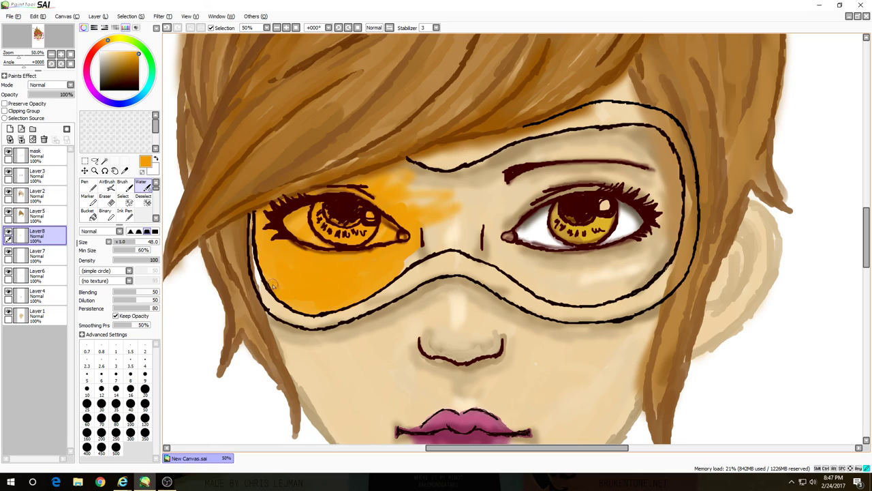
pyautogui.moveTo(408, 263)
pyautogui.mouseDown()
pyautogui.moveTo(433, 235)
pyautogui.moveTo(402, 201)
pyautogui.moveTo(504, 153)
pyautogui.moveTo(672, 165)
pyautogui.mouseUp()
pyautogui.moveTo(666, 222); pyautogui.dragTo(629, 286)
# Step: Move the orange layer higher and cover the right lens with orange at brush size 100
pyautogui.moveTo(34, 235); pyautogui.dragTo(34, 196)
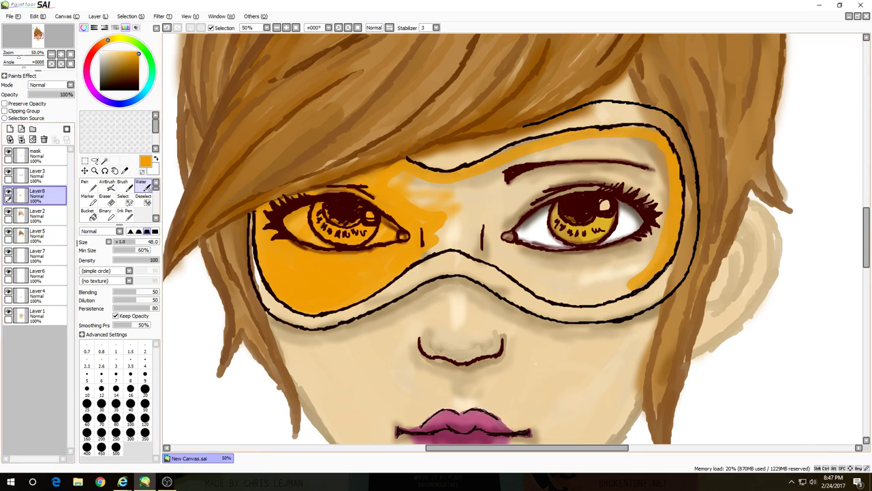
pyautogui.moveTo(633, 134); pyautogui.dragTo(390, 186)
pyautogui.click(130, 418)
pyautogui.moveTo(426, 235)
pyautogui.mouseDown()
pyautogui.moveTo(518, 271)
pyautogui.moveTo(630, 286)
pyautogui.moveTo(660, 190)
pyautogui.moveTo(389, 188)
pyautogui.moveTo(432, 220)
pyautogui.moveTo(606, 175)
pyautogui.mouseUp()
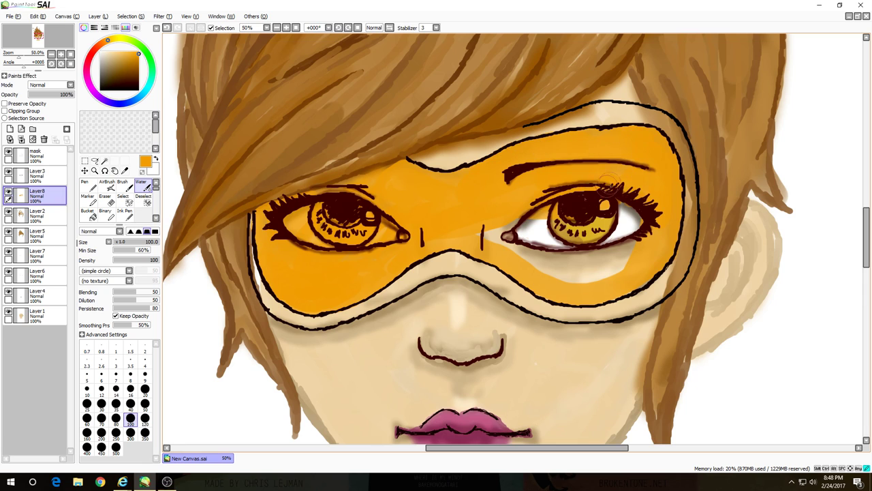
pyautogui.moveTo(492, 169)
pyautogui.mouseDown()
pyautogui.moveTo(566, 280)
pyautogui.moveTo(538, 238)
pyautogui.mouseUp()
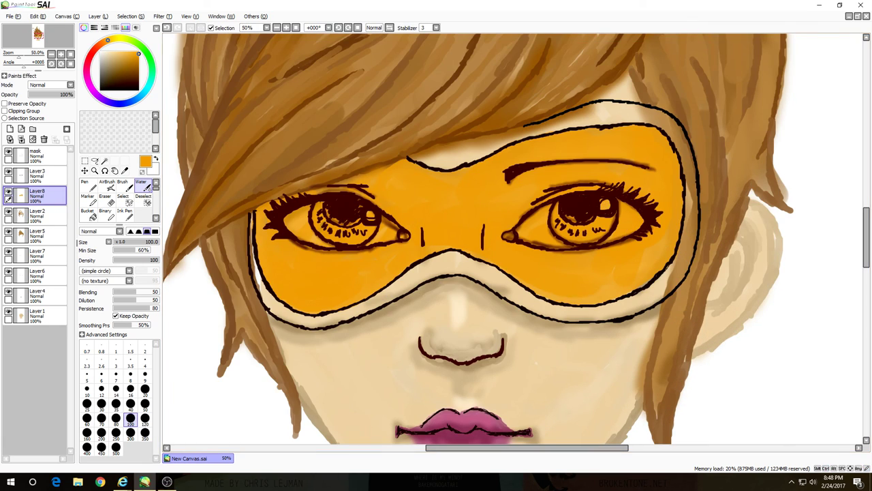
# Step: Lower the lens layer's opacity to 35% and set its blend mode to Multiply
pyautogui.click(52, 94)
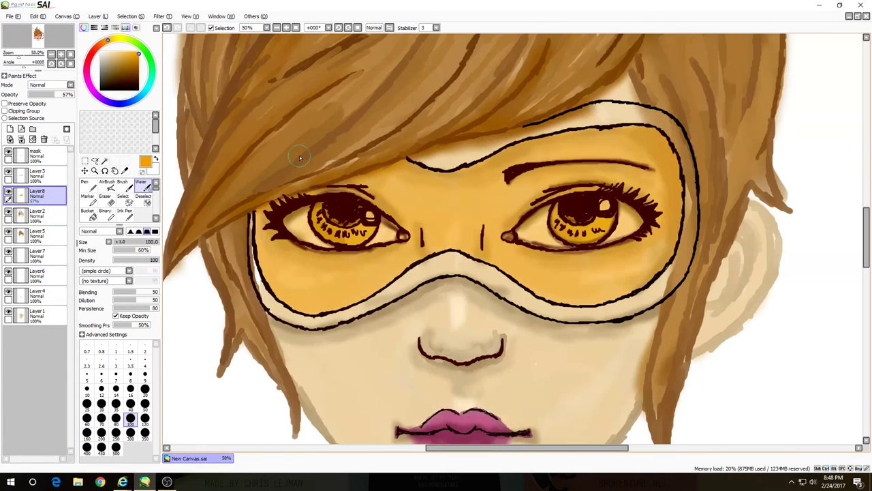
pyautogui.click(45, 94)
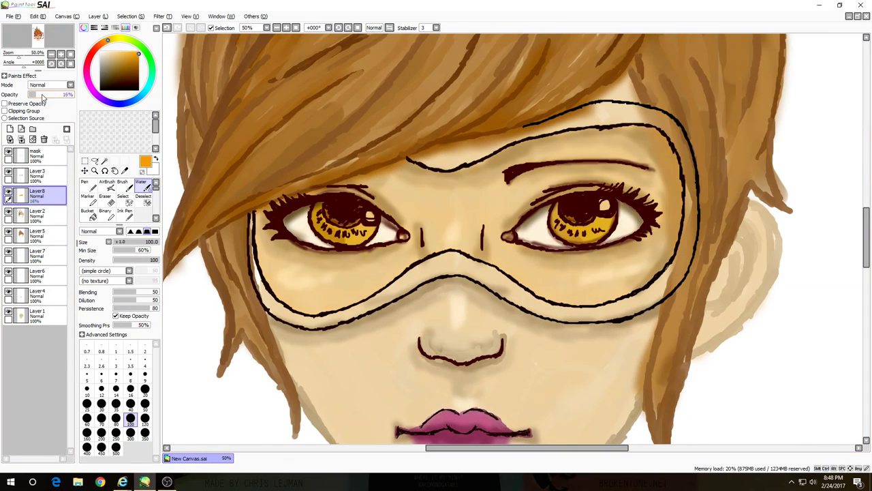
pyautogui.click(123, 482)
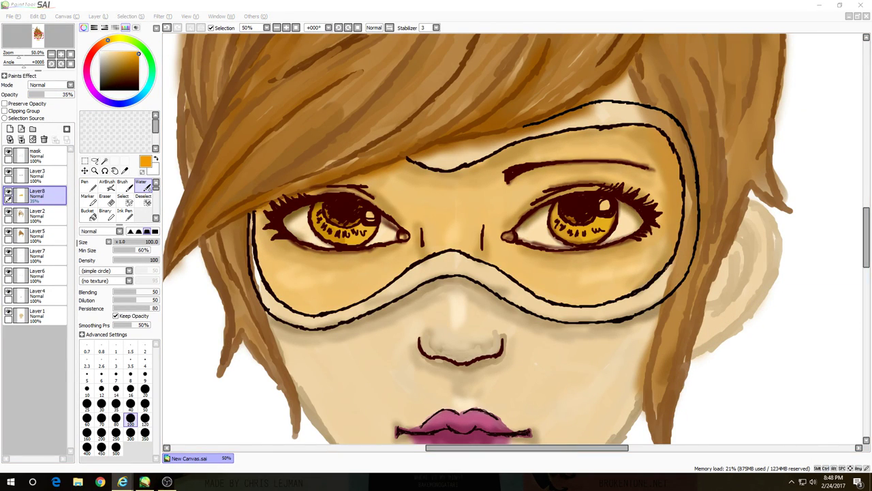
pyautogui.click(70, 85)
pyautogui.click(50, 101)
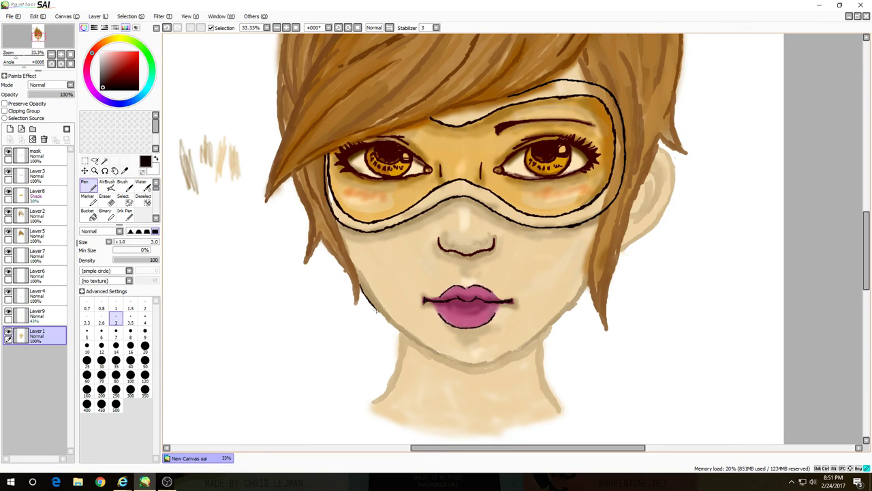
# Step: Increase the line size to 5
pyautogui.click(86, 331)
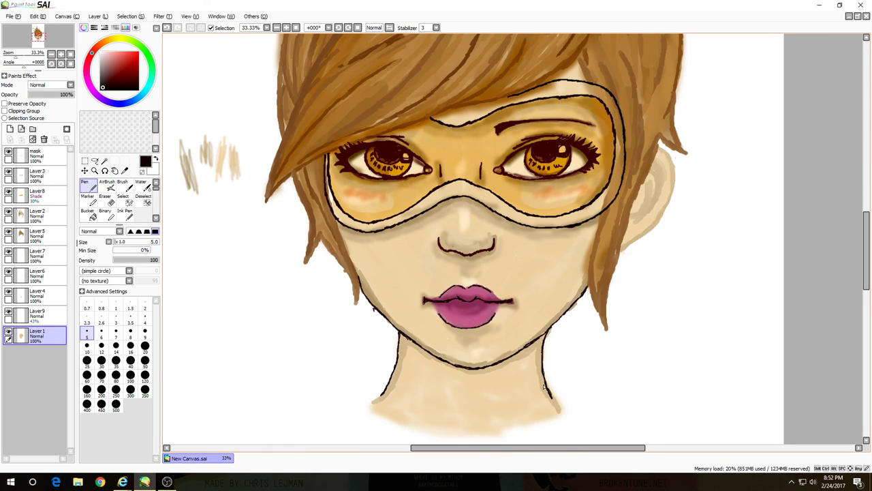
pyautogui.scroll(-1, 544, 387)
pyautogui.scroll(-1, 511, 371)
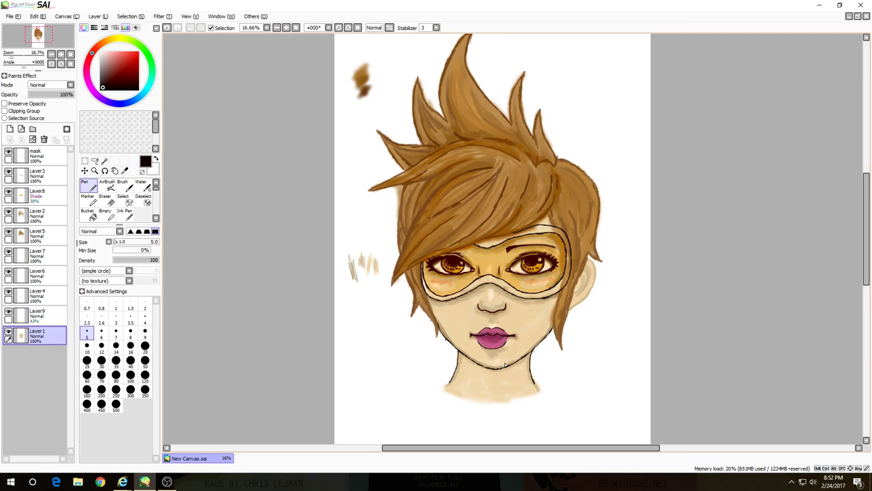
pyautogui.scroll(2, 497, 340)
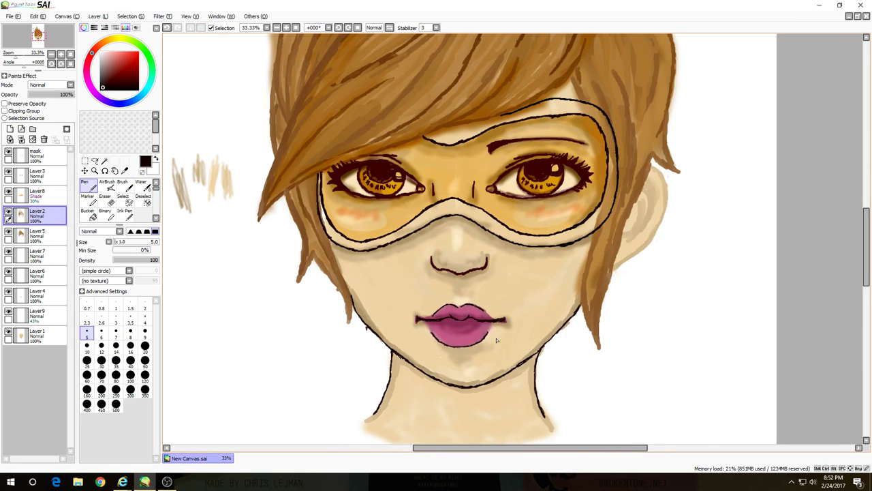
# Step: Pick dark brown from the colour wheel, switch to the Eraser with E, and undo the last hair-edge change
pyautogui.click(126, 171)
pyautogui.click(382, 89)
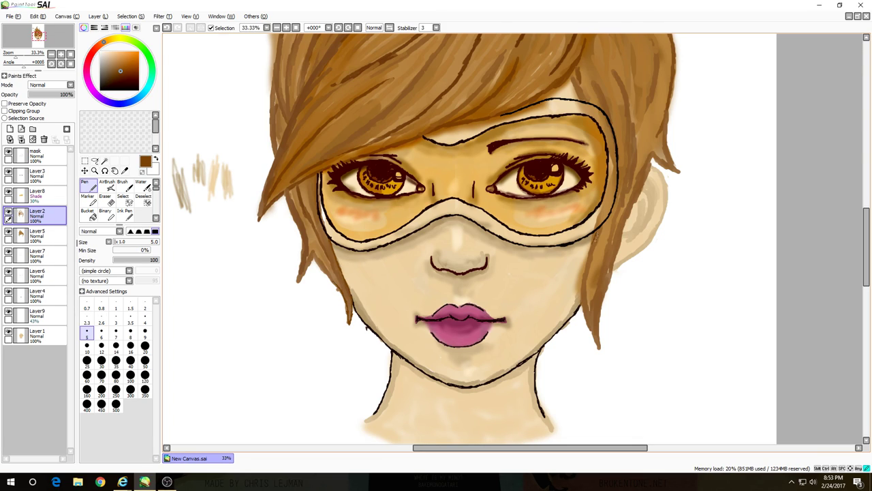
pyautogui.press('e')
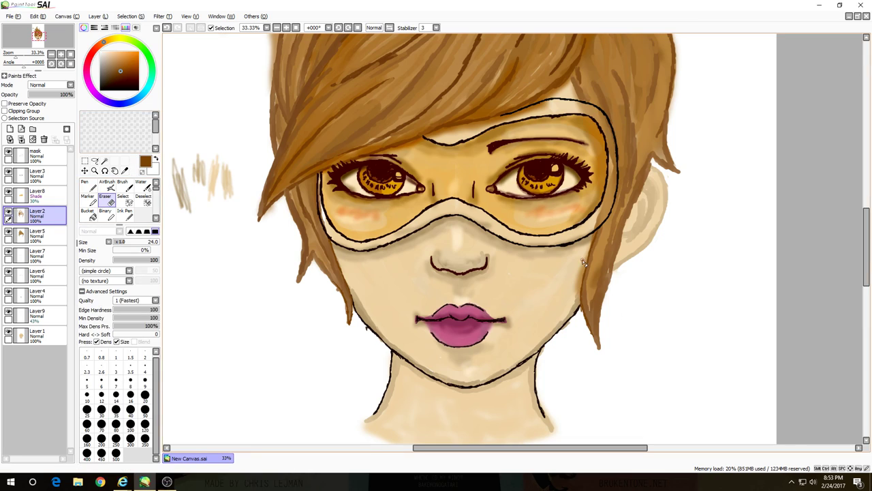
pyautogui.hotkey('ctrl', 'z')
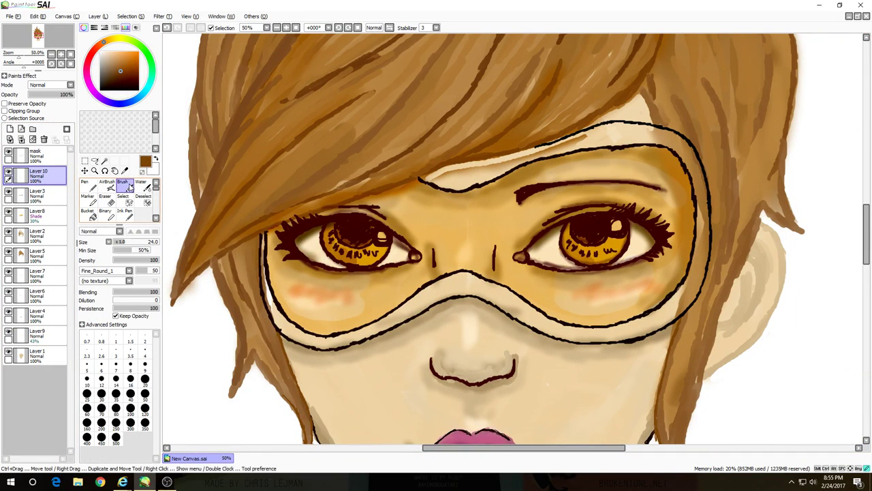
# Step: Pick near-white, move Layer 10 below Layer8, and paint white along the goggles' upper and right rim
pyautogui.moveTo(472, 166); pyautogui.dragTo(553, 145)
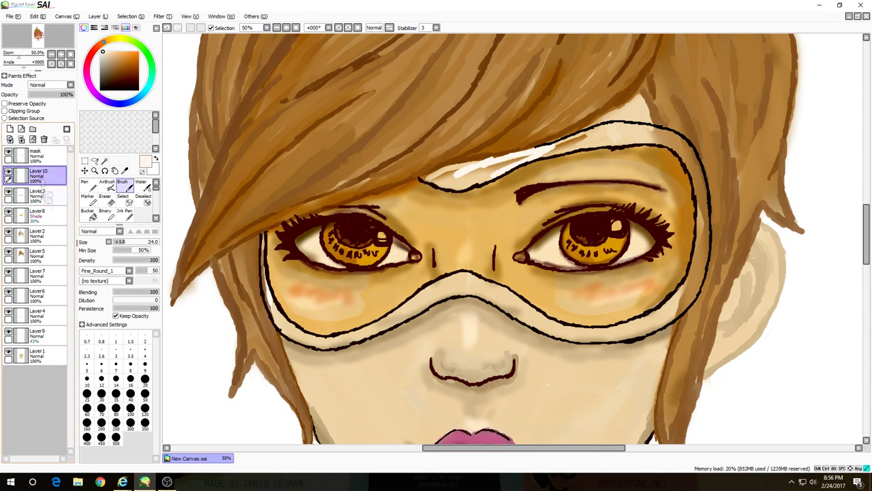
pyautogui.moveTo(37, 175); pyautogui.dragTo(37, 215)
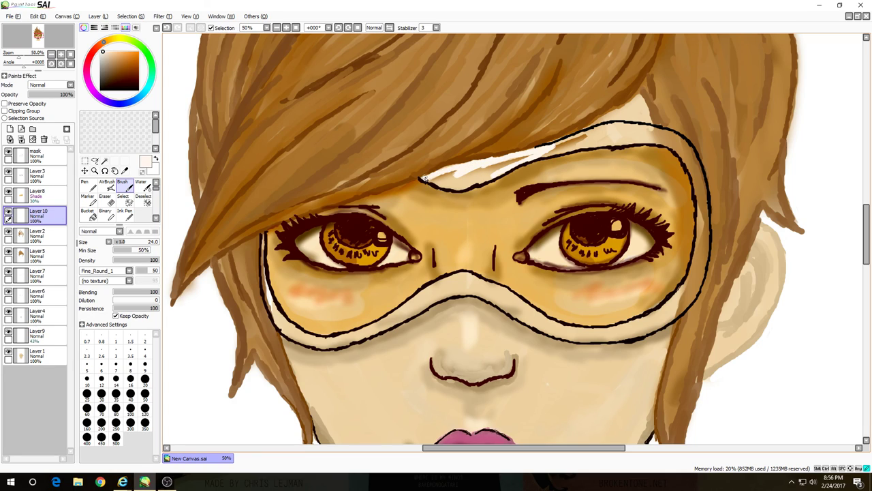
pyautogui.moveTo(433, 183)
pyautogui.mouseDown()
pyautogui.moveTo(521, 160)
pyautogui.moveTo(443, 181)
pyautogui.mouseUp()
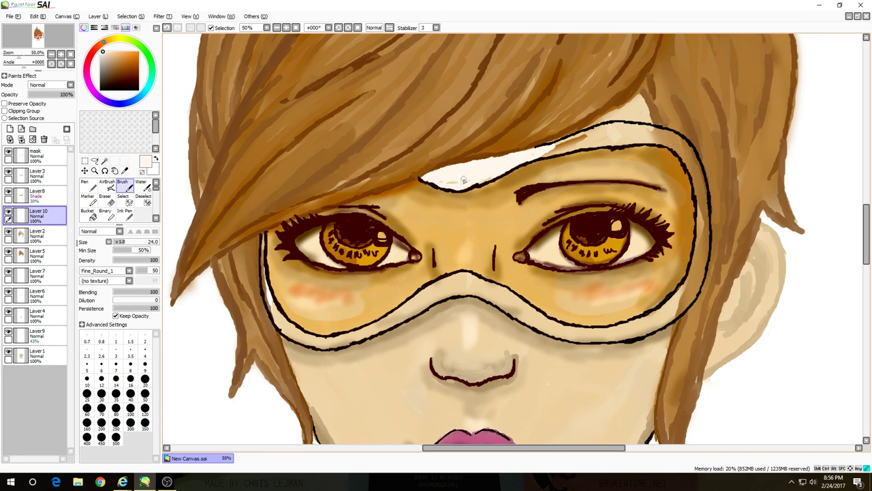
pyautogui.moveTo(545, 147)
pyautogui.mouseDown()
pyautogui.moveTo(623, 127)
pyautogui.moveTo(701, 198)
pyautogui.moveTo(649, 326)
pyautogui.moveTo(520, 312)
pyautogui.moveTo(399, 315)
pyautogui.mouseUp()
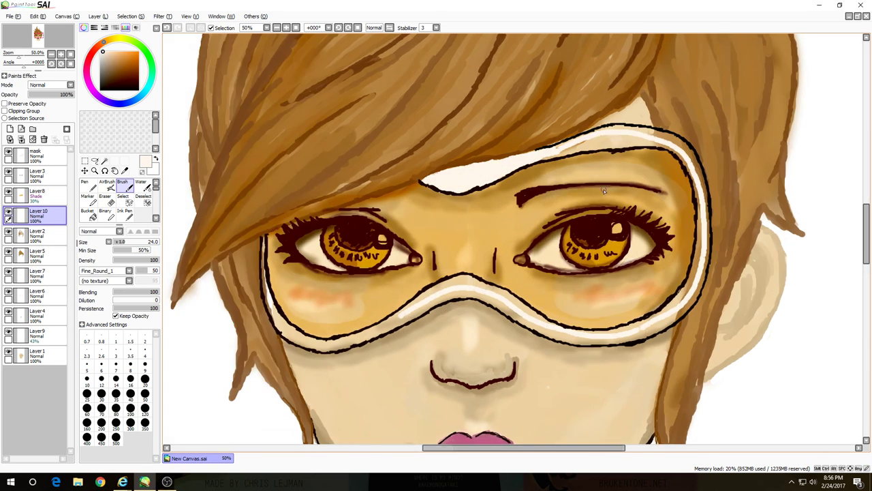
# Step: Brighten the upper rim and extend white down the right rim with brush size 75
pyautogui.scroll(2, 600, 173)
pyautogui.moveTo(651, 113)
pyautogui.mouseDown()
pyautogui.moveTo(508, 141)
pyautogui.moveTo(669, 117)
pyautogui.mouseUp()
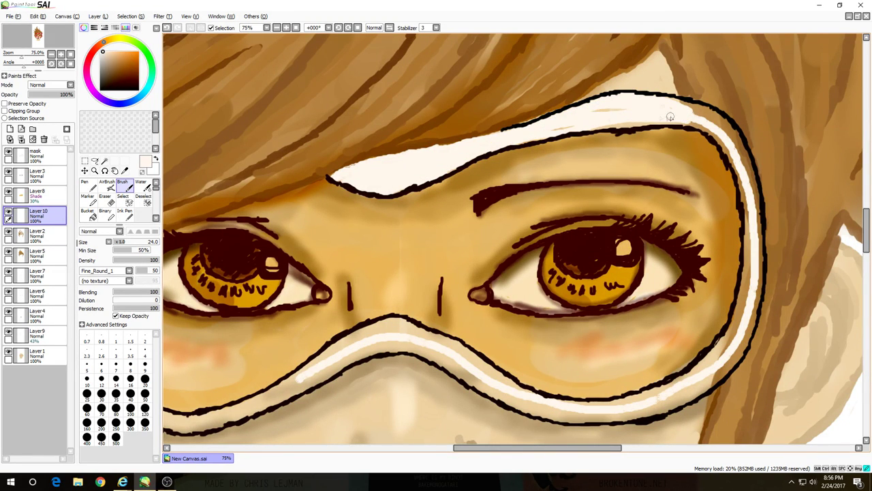
pyautogui.moveTo(508, 143)
pyautogui.mouseDown()
pyautogui.moveTo(586, 122)
pyautogui.moveTo(691, 121)
pyautogui.moveTo(733, 143)
pyautogui.mouseUp()
pyautogui.moveTo(743, 174)
pyautogui.mouseDown()
pyautogui.moveTo(705, 112)
pyautogui.moveTo(736, 146)
pyautogui.moveTo(741, 276)
pyautogui.mouseUp()
pyautogui.hotkey('ctrl', 'z')
pyautogui.moveTo(599, 127); pyautogui.dragTo(702, 121)
pyautogui.moveTo(751, 210); pyautogui.dragTo(713, 130)
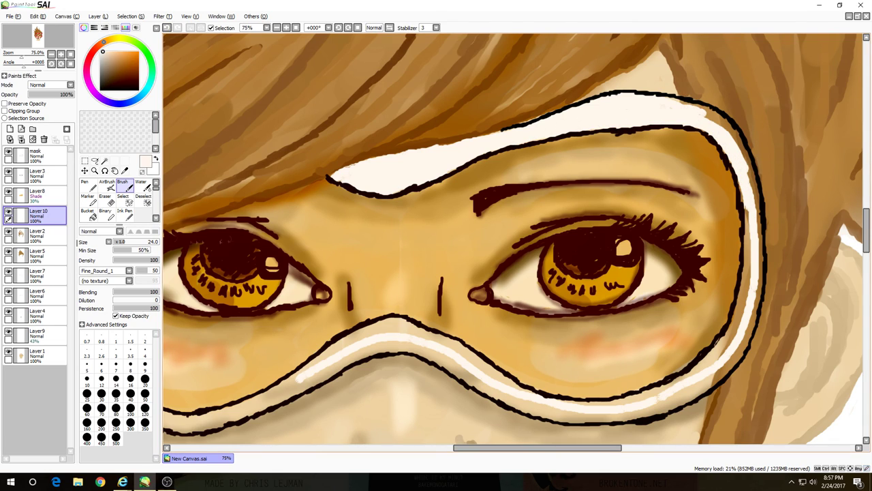
pyautogui.moveTo(671, 103)
pyautogui.mouseDown()
pyautogui.moveTo(736, 162)
pyautogui.moveTo(753, 208)
pyautogui.moveTo(747, 282)
pyautogui.moveTo(724, 361)
pyautogui.moveTo(647, 409)
pyautogui.mouseUp()
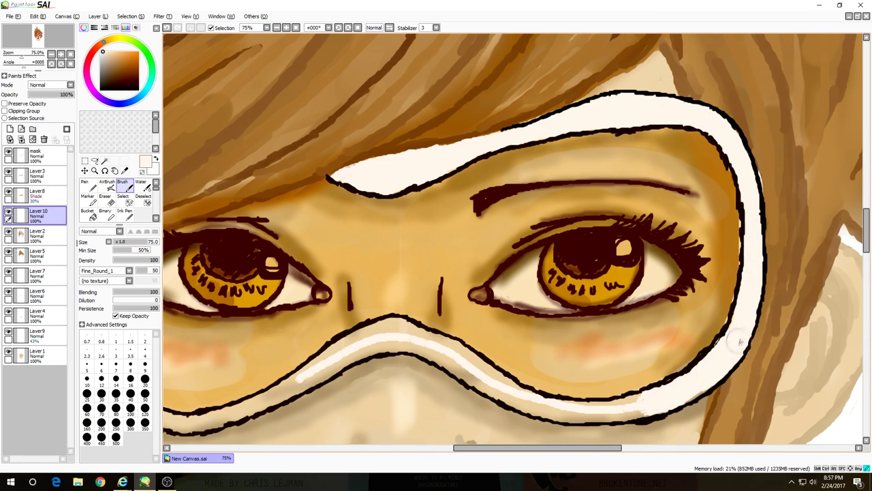
pyautogui.moveTo(743, 330); pyautogui.dragTo(688, 402)
# Step: Fill the lower rim band and the band along the left outline with solid white
pyautogui.click(108, 200)
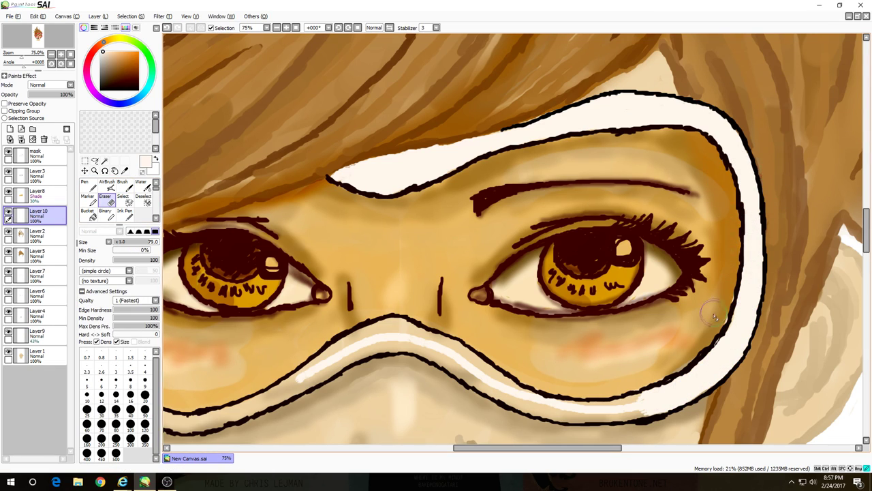
pyautogui.scroll(-3, 636, 362)
pyautogui.press('b')
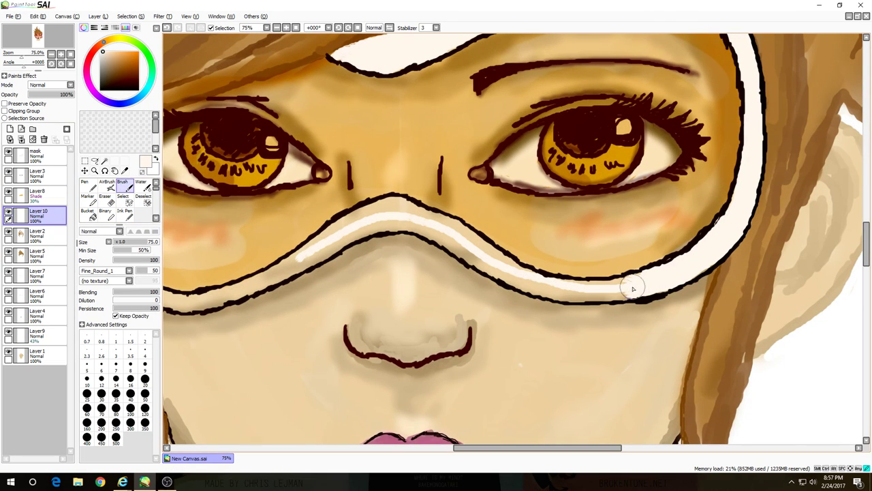
pyautogui.moveTo(548, 288)
pyautogui.mouseDown()
pyautogui.moveTo(423, 215)
pyautogui.moveTo(327, 234)
pyautogui.moveTo(436, 232)
pyautogui.moveTo(547, 286)
pyautogui.mouseUp()
pyautogui.hscroll(-5, 487, 253)
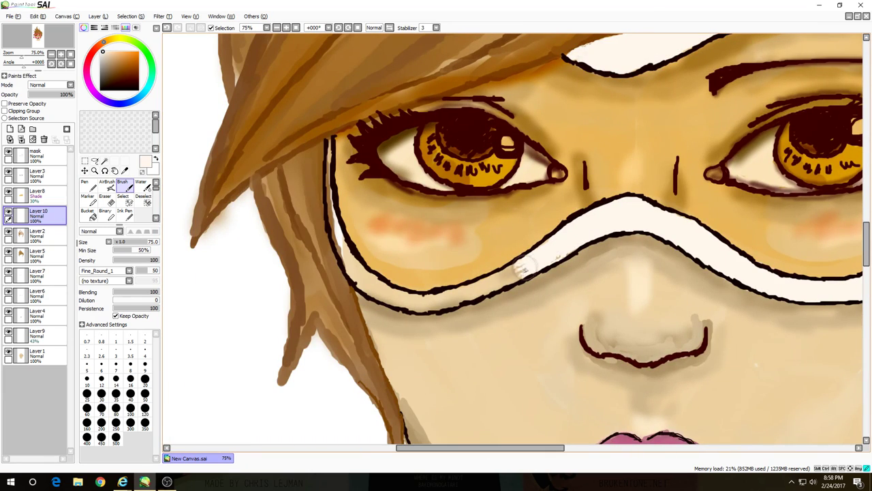
pyautogui.moveTo(431, 302)
pyautogui.mouseDown()
pyautogui.moveTo(334, 225)
pyautogui.moveTo(320, 136)
pyautogui.moveTo(319, 235)
pyautogui.mouseUp()
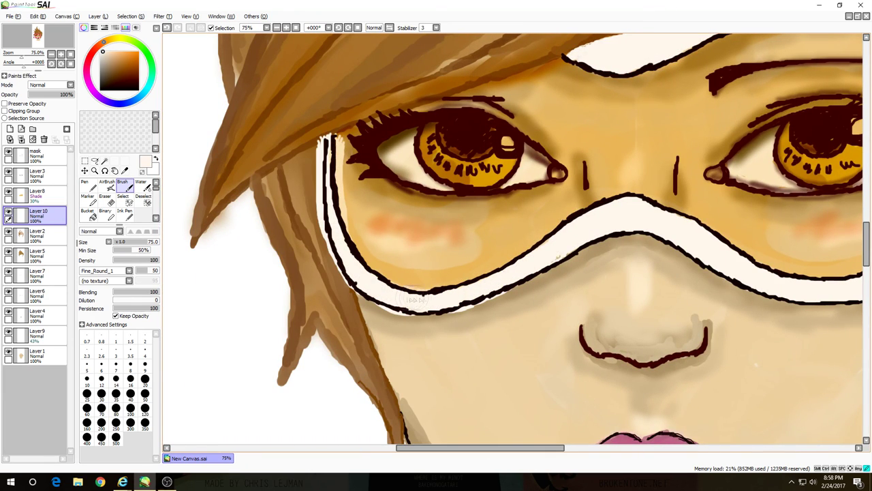
# Step: Erase white spilling over the goggles' left outline and a stray patch on the lower rim
pyautogui.click(104, 198)
pyautogui.moveTo(310, 121); pyautogui.dragTo(329, 285)
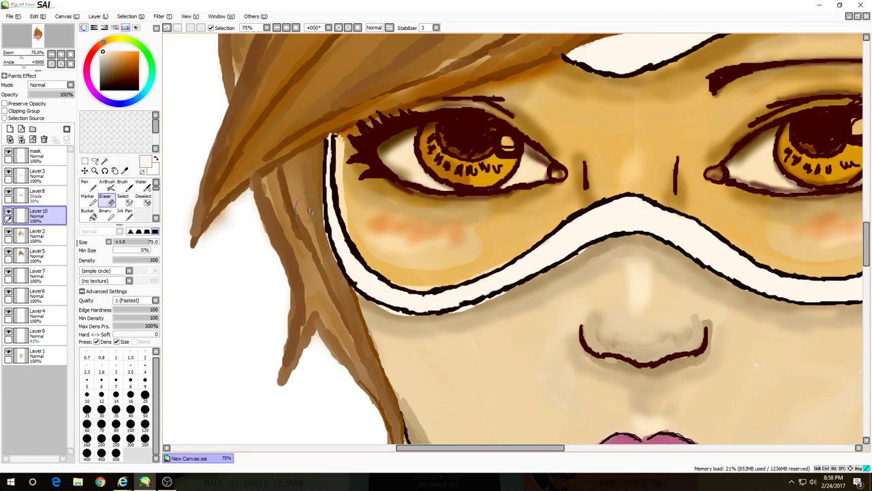
pyautogui.moveTo(322, 205); pyautogui.dragTo(334, 262)
pyautogui.moveTo(304, 133); pyautogui.dragTo(345, 289)
pyautogui.moveTo(326, 229); pyautogui.dragTo(351, 293)
pyautogui.moveTo(330, 126); pyautogui.dragTo(354, 235)
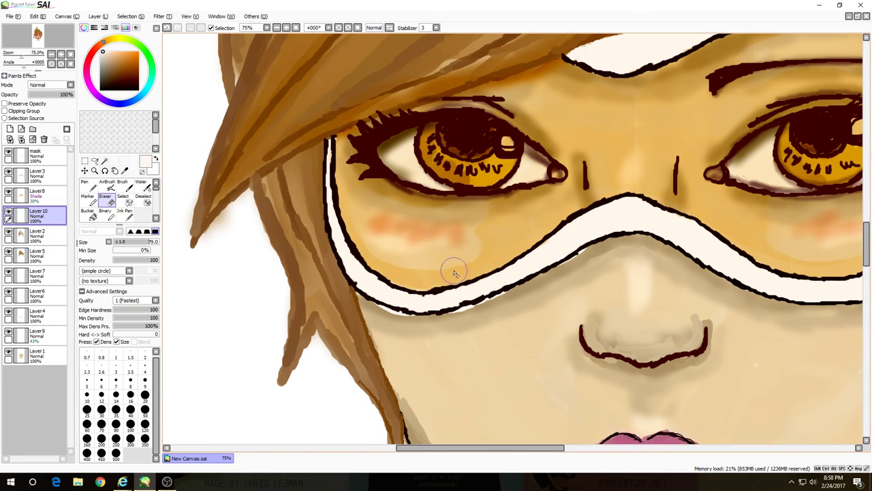
pyautogui.moveTo(417, 315); pyautogui.dragTo(375, 304)
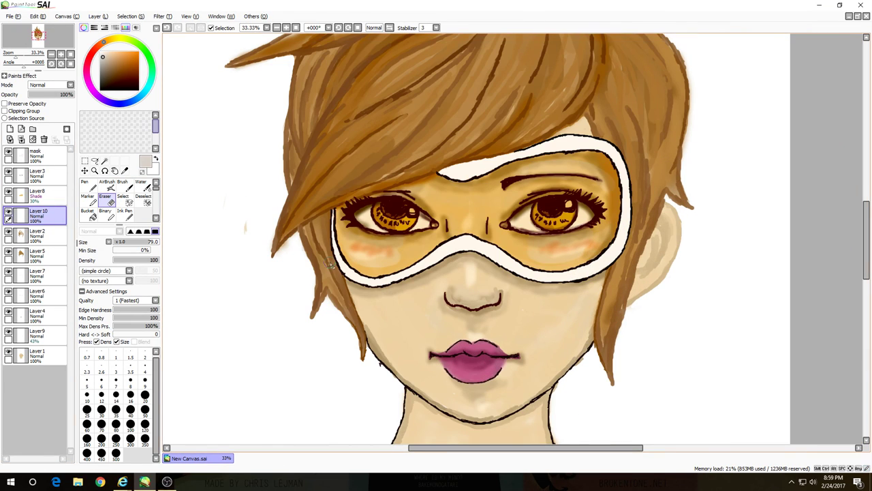
# Step: Switch to the AirBrush at size 38 and shade the rim's lower and left edges grey
pyautogui.click(107, 184)
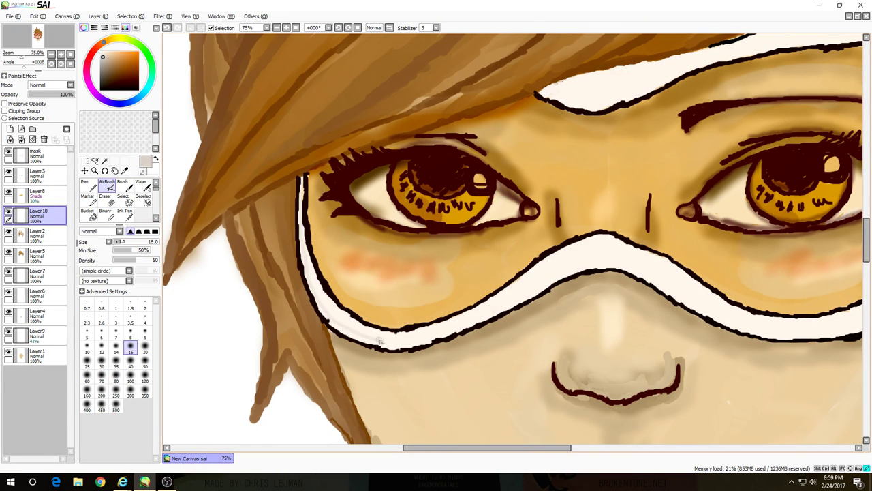
pyautogui.moveTo(130, 242); pyautogui.dragTo(140, 241)
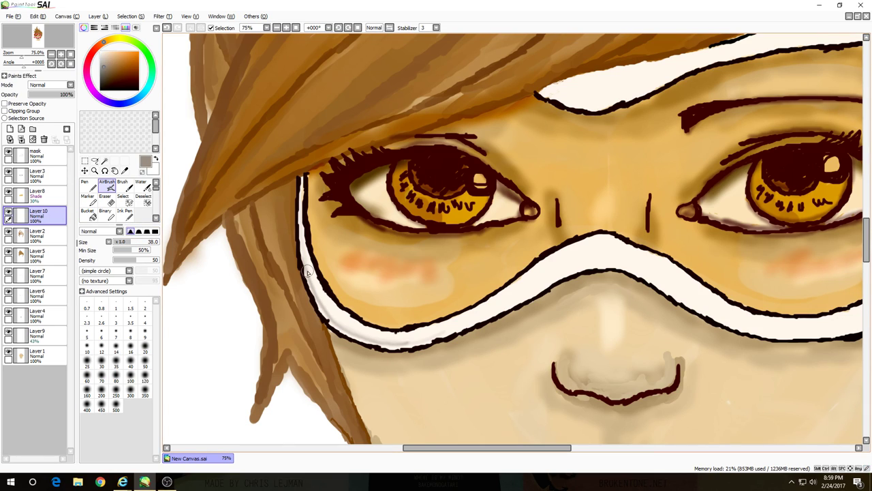
pyautogui.moveTo(304, 267)
pyautogui.mouseDown()
pyautogui.moveTo(463, 327)
pyautogui.moveTo(596, 267)
pyautogui.moveTo(303, 219)
pyautogui.mouseUp()
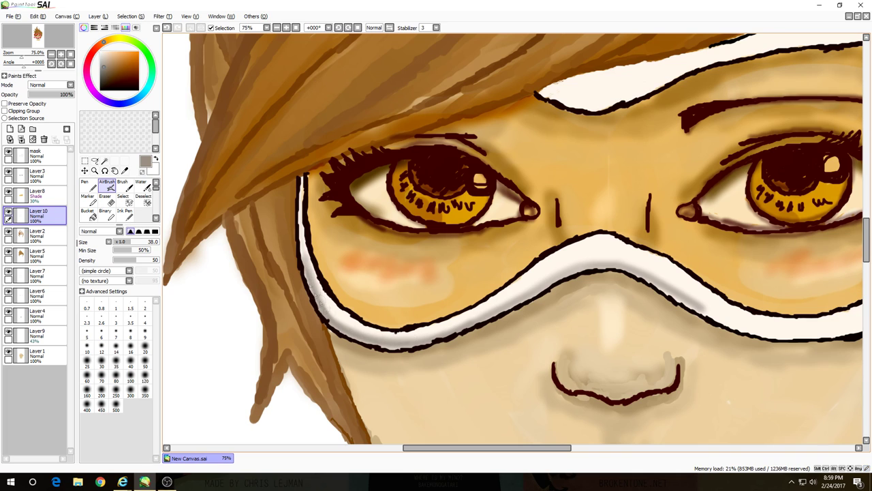
pyautogui.press('h')
pyautogui.moveTo(353, 300)
pyautogui.mouseDown()
pyautogui.moveTo(411, 327)
pyautogui.moveTo(565, 303)
pyautogui.mouseUp()
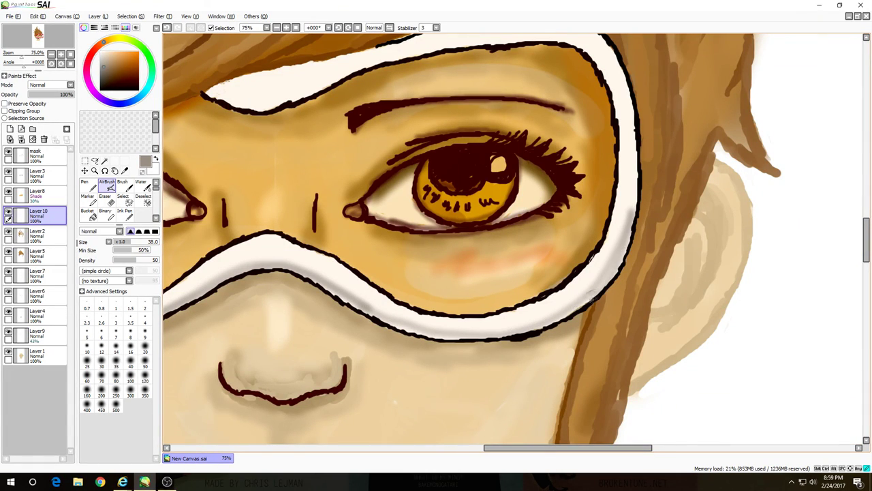
# Step: Airbrush grey shading along the white rim's right and upper edges
pyautogui.scroll(3, 589, 259)
pyautogui.moveTo(586, 177); pyautogui.dragTo(627, 334)
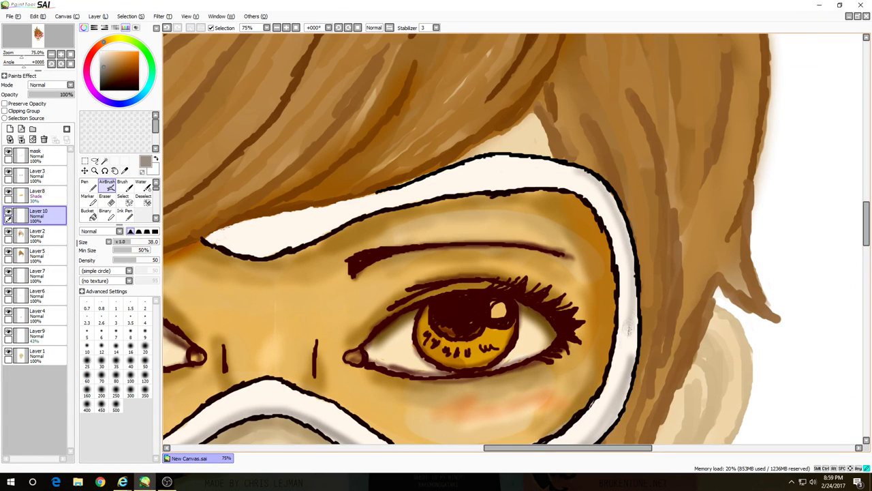
pyautogui.moveTo(623, 382); pyautogui.dragTo(623, 225)
pyautogui.moveTo(599, 191)
pyautogui.mouseDown()
pyautogui.moveTo(630, 278)
pyautogui.moveTo(613, 427)
pyautogui.moveTo(579, 364)
pyautogui.mouseUp()
pyautogui.scroll(1, 613, 427)
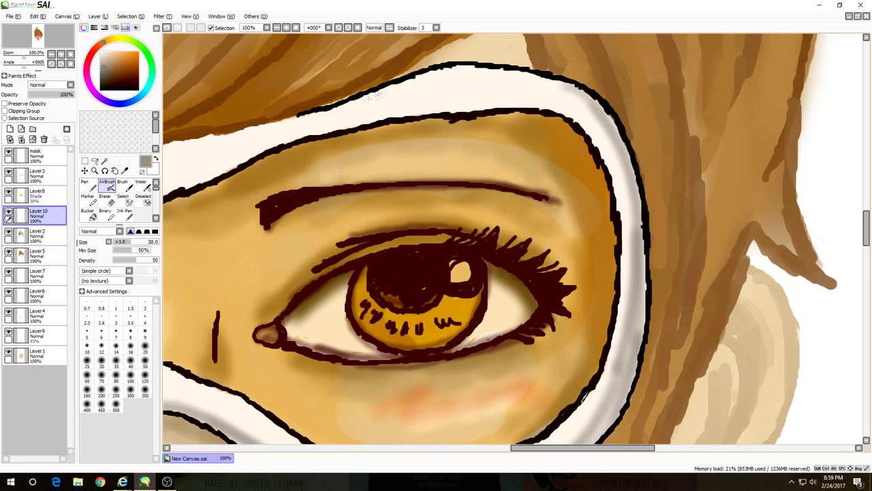
pyautogui.moveTo(313, 116)
pyautogui.mouseDown()
pyautogui.moveTo(593, 75)
pyautogui.moveTo(409, 93)
pyautogui.mouseUp()
pyautogui.hscroll(-4, 413, 94)
pyautogui.moveTo(532, 109)
pyautogui.mouseDown()
pyautogui.moveTo(273, 174)
pyautogui.moveTo(518, 115)
pyautogui.moveTo(279, 163)
pyautogui.mouseUp()
# Step: Switch to the Eraser tool
pyautogui.press('e')
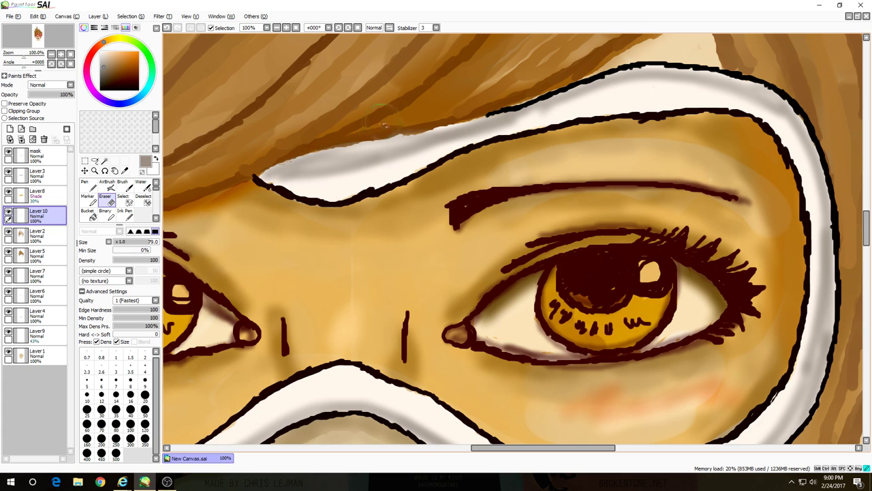
pyautogui.scroll(-4, 852, 212)
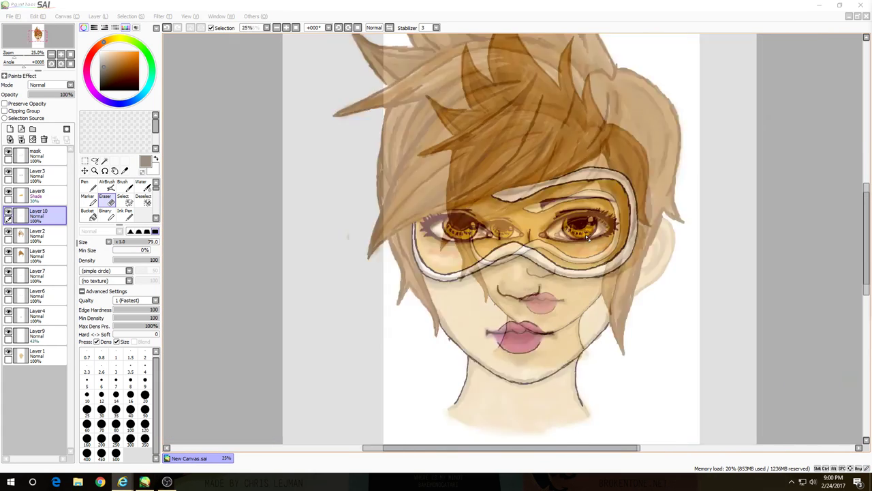
pyautogui.scroll(-1, 852, 212)
pyautogui.scroll(2, 868, 210)
pyautogui.scroll(-1, 601, 342)
pyautogui.scroll(2, 601, 343)
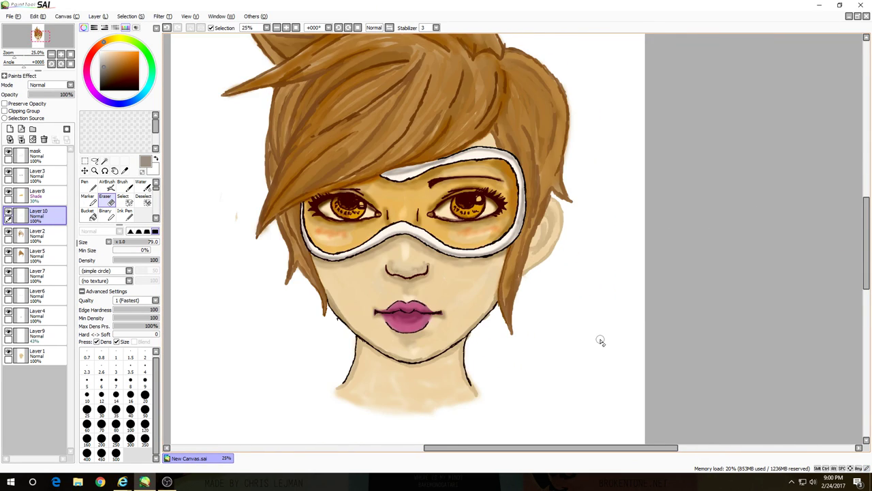
pyautogui.scroll(-2, 601, 342)
pyautogui.scroll(1, 601, 342)
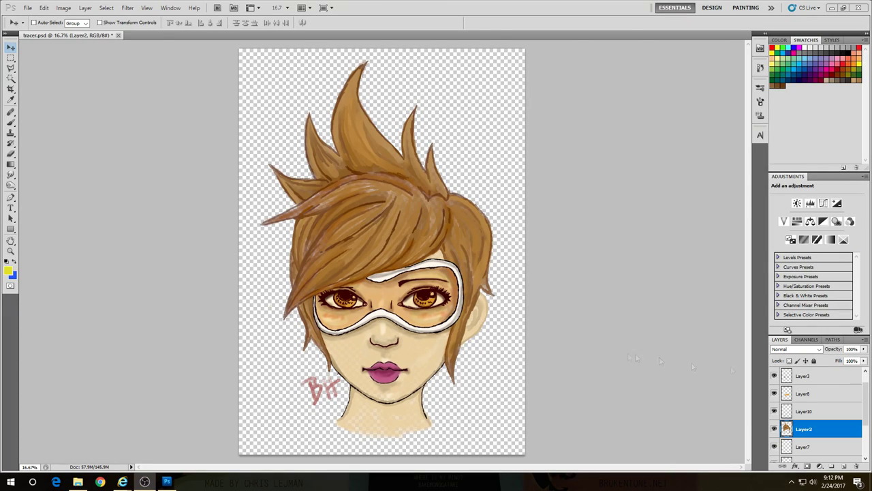
# Step: Duplicate the hair layer and merge both copies to deepen the brown hair
pyautogui.hotkey('ctrl', 'j')
pyautogui.keyDown('shift'); pyautogui.click(820, 447); pyautogui.keyUp('shift')
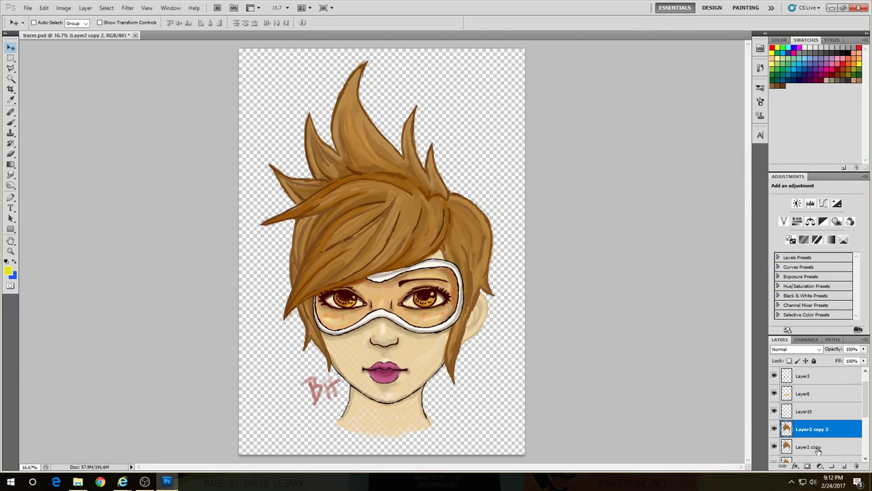
pyautogui.scroll(-3, 807, 409)
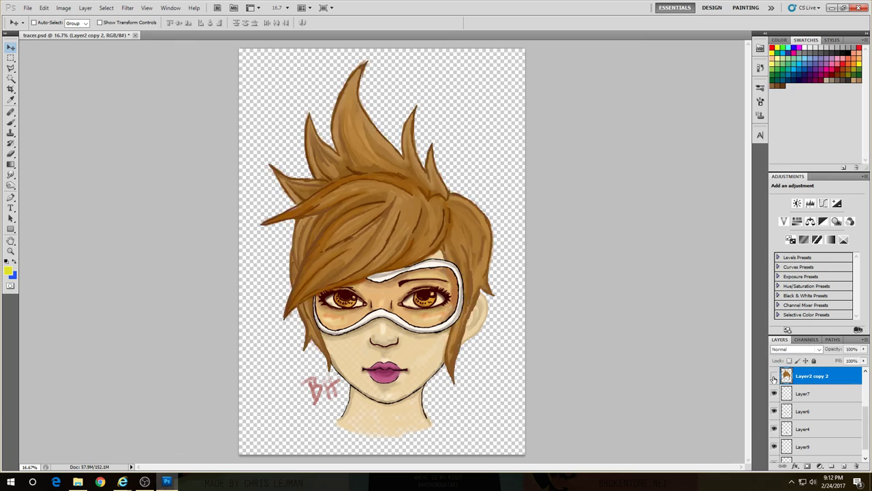
pyautogui.hotkey('ctrl', 'e')
pyautogui.scroll(-3, 807, 409)
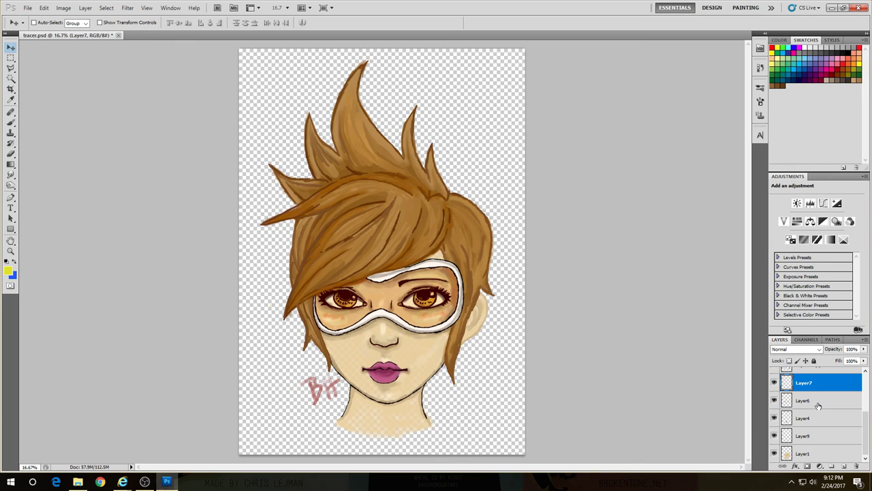
# Step: Duplicate the skin base layer to make the skin more opaque, zooming in on the face
pyautogui.click(808, 454)
pyautogui.hotkey('ctrl', 'j')
pyautogui.scroll(2, 810, 455)
pyautogui.press('z')
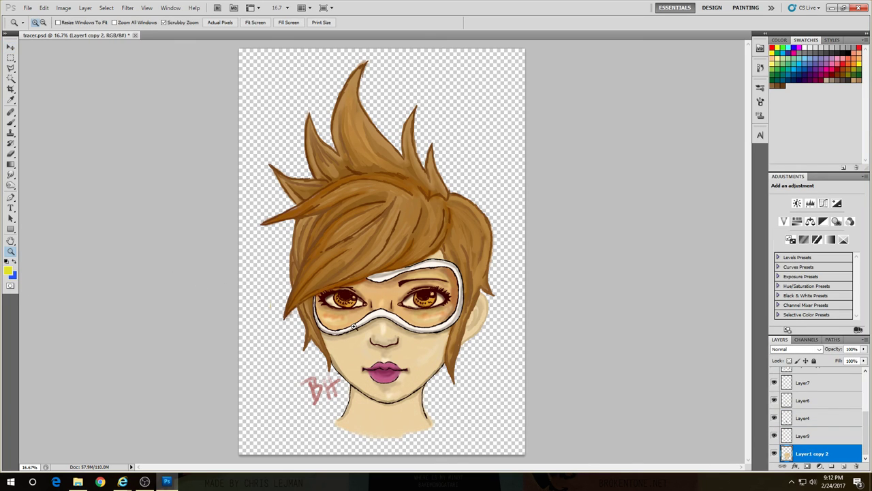
pyautogui.hotkey('ctrl', '+')
# Step: Select Layer6 with Layer7 and merge the eye shading into Layer7
pyautogui.click(805, 418)
pyautogui.press('j')
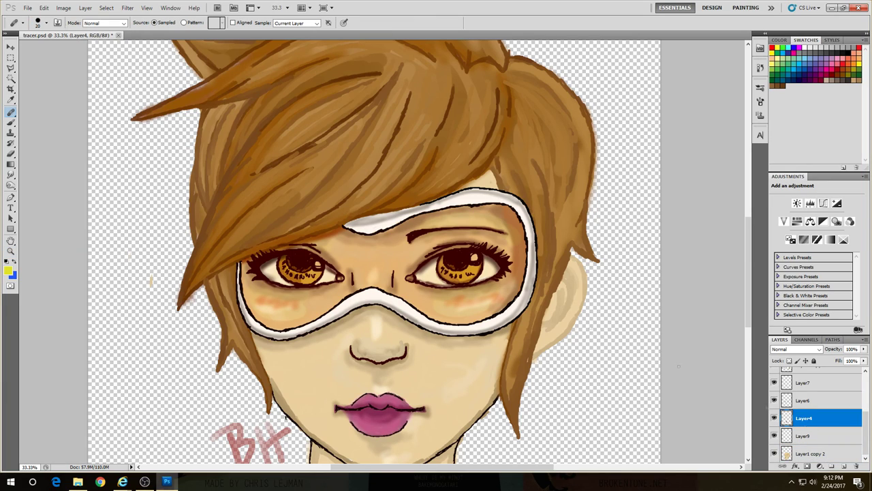
pyautogui.click(808, 454)
pyautogui.click(804, 400)
pyautogui.click(774, 400)
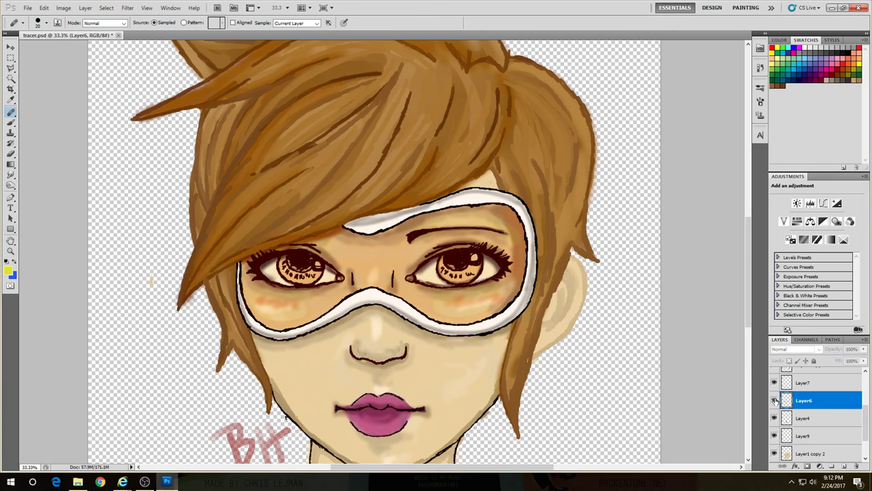
pyautogui.hotkey('shift', 'j')
pyautogui.keyDown('ctrl'); pyautogui.click(804, 369); pyautogui.keyUp('ctrl')
pyautogui.rightClick(825, 417)
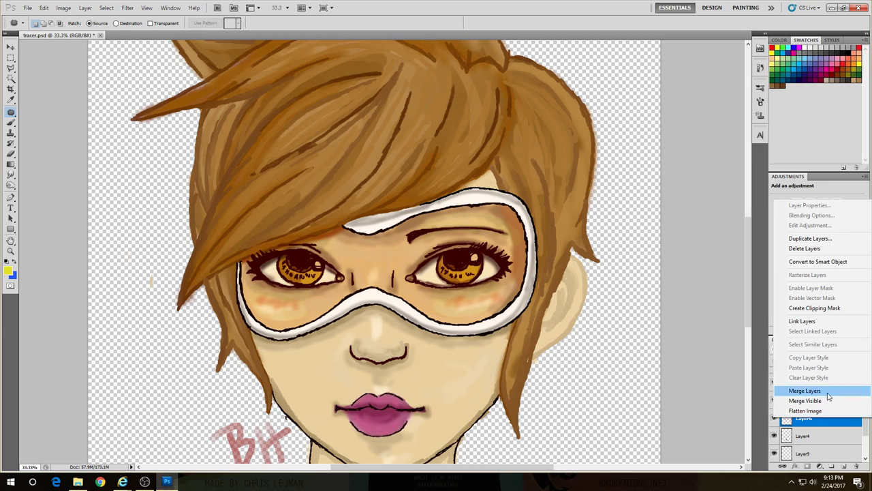
pyautogui.click(805, 391)
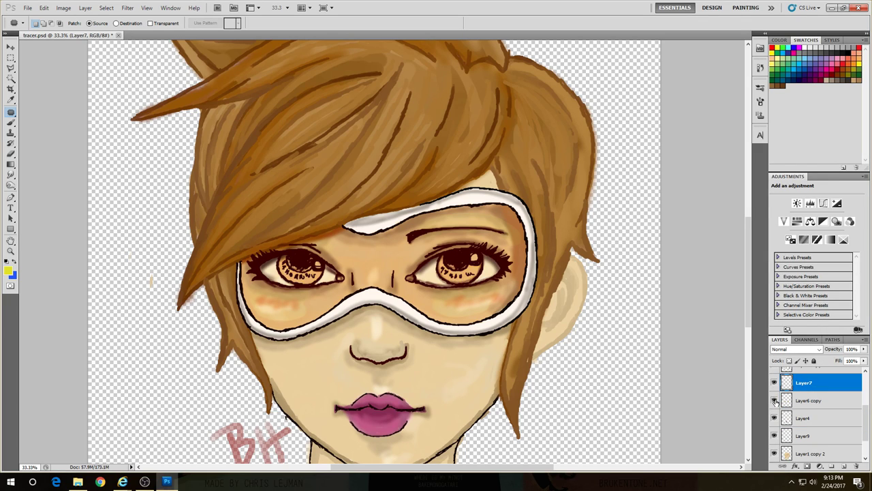
# Step: Merge the Layer6 copy eye shading into Layer7 as well
pyautogui.click(775, 402)
pyautogui.keyDown('ctrl'); pyautogui.click(807, 400); pyautogui.keyUp('ctrl')
pyautogui.rightClick(808, 400)
pyautogui.click(794, 383)
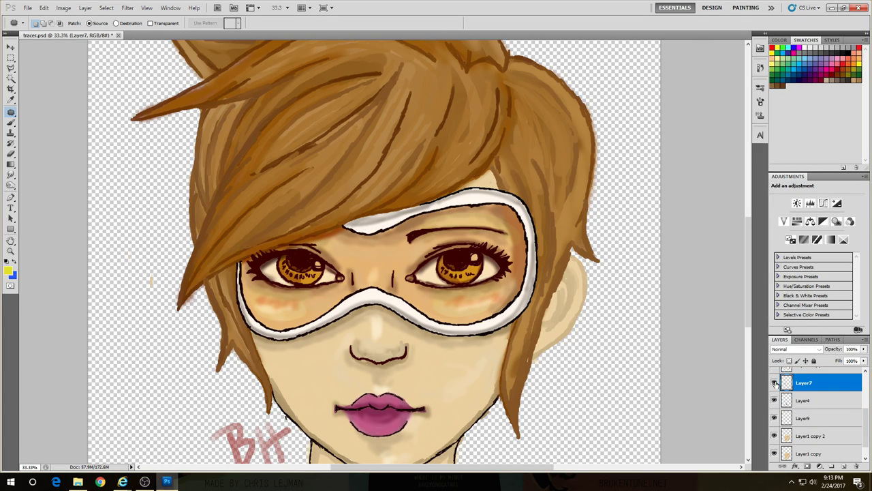
pyautogui.scroll(2, 805, 409)
# Step: Duplicate the BH signature layer to darken the signature
pyautogui.click(827, 383)
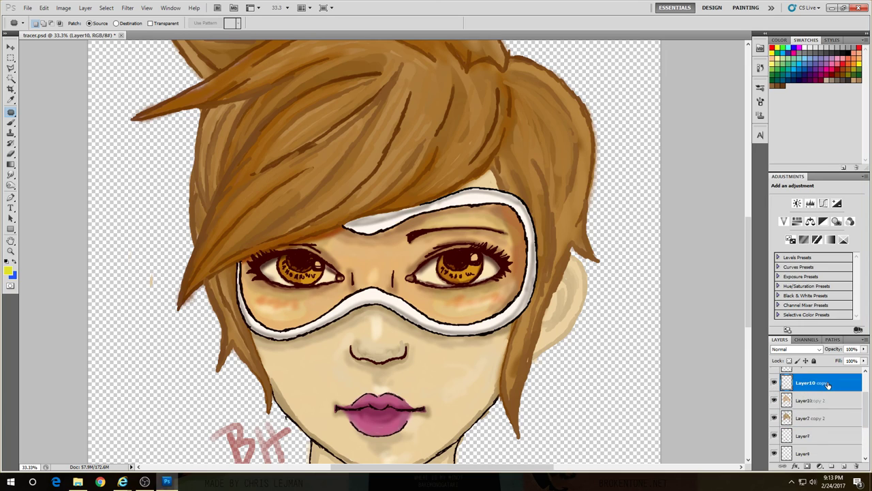
pyautogui.hotkey('ctrl', 'j')
pyautogui.hotkey('ctrl', 'j')
pyautogui.scroll(3, 823, 402)
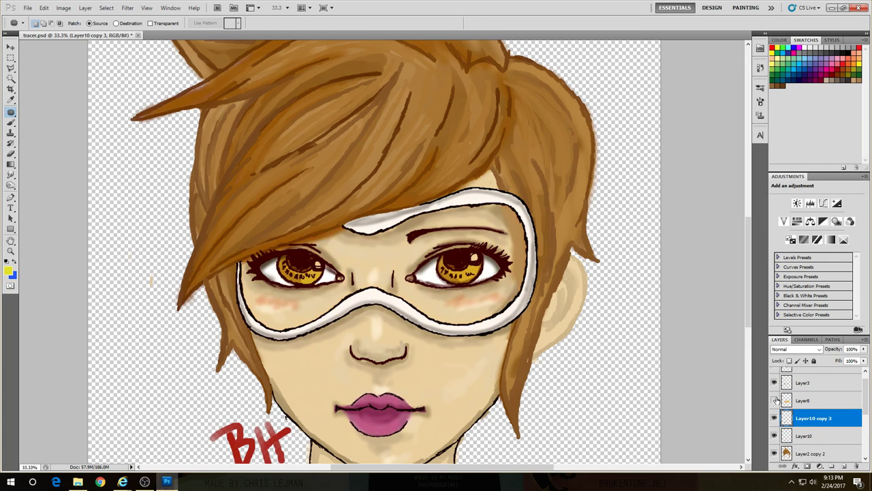
# Step: Merge Layer8 into Layer8 copy and delete the Layer8 copy 2 tint layer
pyautogui.click(829, 402)
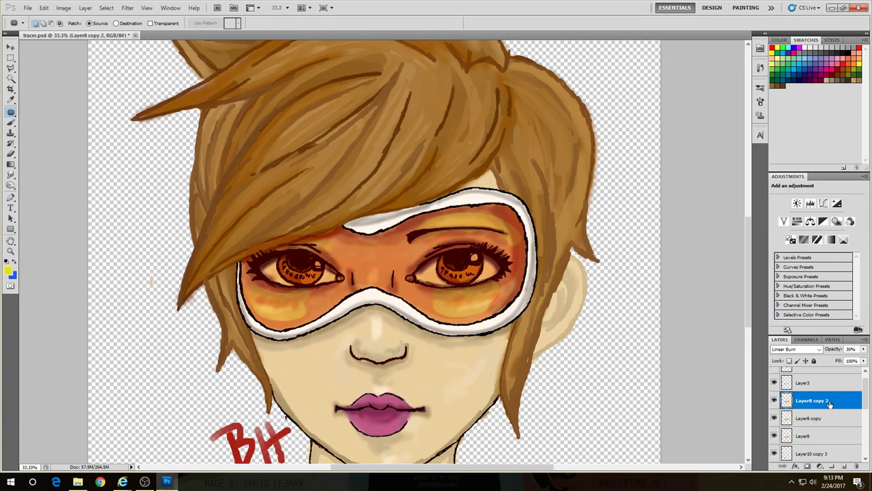
pyautogui.rightClick(814, 418)
pyautogui.keyDown('shift'); pyautogui.click(811, 436); pyautogui.keyUp('shift')
pyautogui.rightClick(824, 436)
pyautogui.click(798, 390)
pyautogui.click(775, 400)
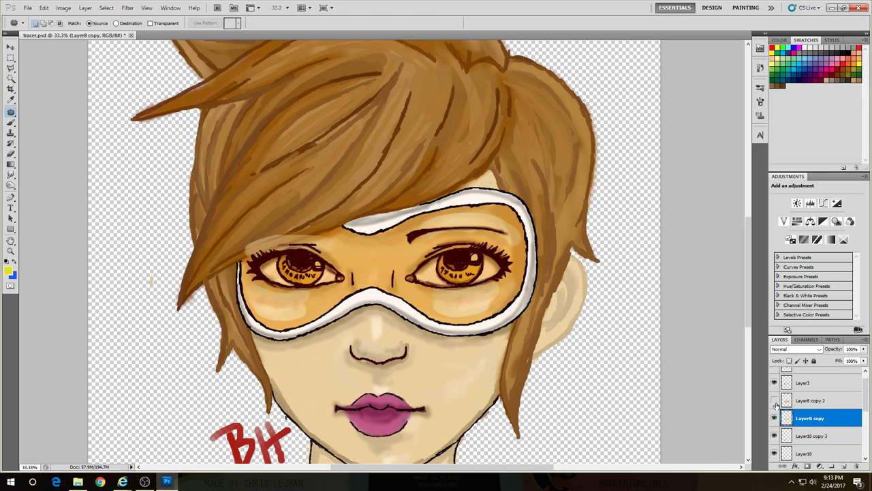
pyautogui.moveTo(811, 400); pyautogui.dragTo(856, 466)
# Step: Brush hair colour over the bare skin strip above the left eye
pyautogui.press('b')
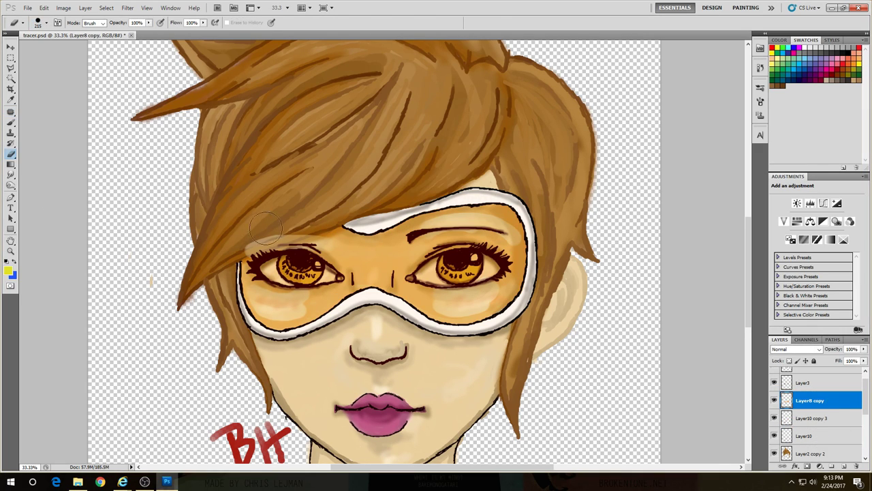
pyautogui.moveTo(266, 226); pyautogui.dragTo(287, 240)
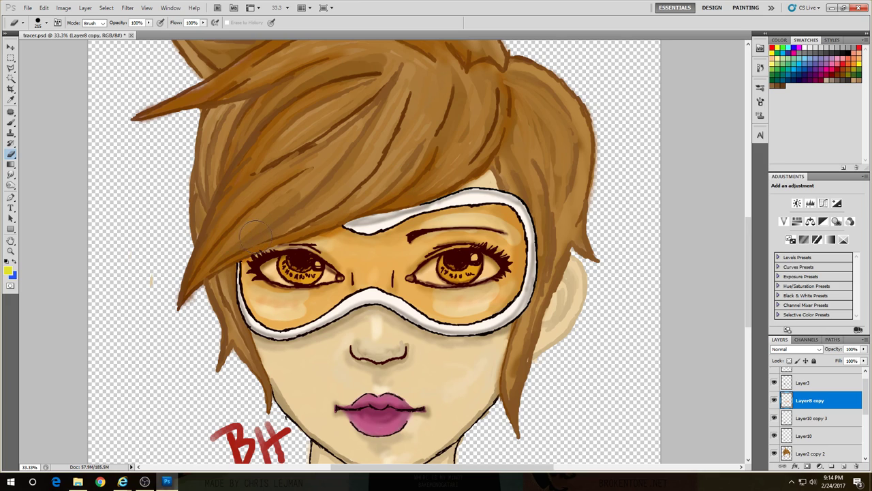
pyautogui.hotkey('ctrl', '-')
pyautogui.hotkey('ctrl', '-')
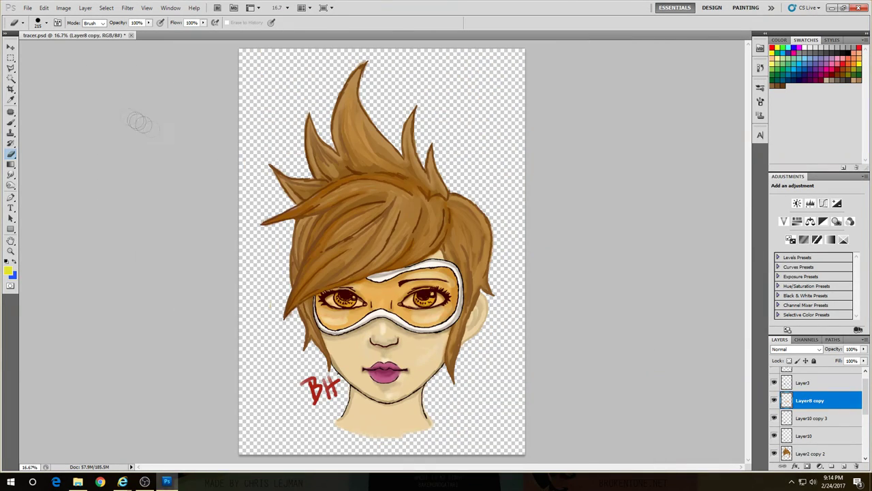
# Step: Duplicate the goggle tint layer and try Lighten, Subtract and Darker Color blend modes
pyautogui.press('v')
pyautogui.hotkey('ctrl', 'j')
pyautogui.click(820, 349)
pyautogui.click(794, 182)
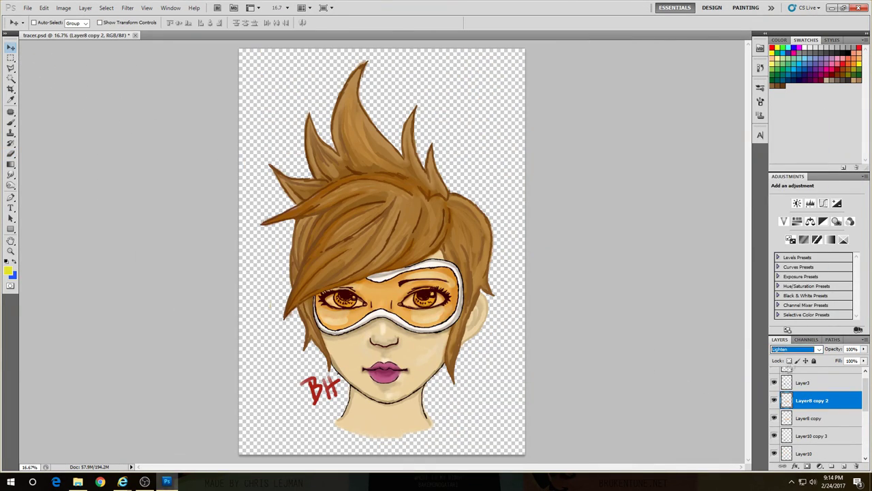
pyautogui.press('Down')
pyautogui.press('Down')
pyautogui.press('Down')
pyautogui.press('Down')
pyautogui.press('Down')
pyautogui.press('Down')
pyautogui.press('Down')
pyautogui.press('Down')
pyautogui.press('Down')
pyautogui.press('Down')
pyautogui.press('Down')
pyautogui.press('Down')
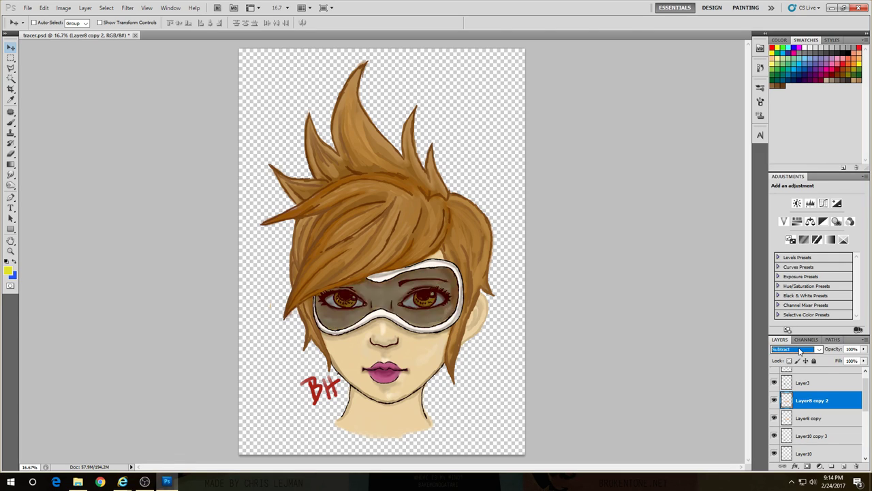
pyautogui.press('Up')
pyautogui.press('Up')
pyautogui.press('Up')
pyautogui.press('Up')
pyautogui.press('Up')
pyautogui.press('Up')
pyautogui.press('Up')
pyautogui.press('Up')
pyautogui.press('Up')
pyautogui.press('Up')
pyautogui.press('Up')
pyautogui.press('Up')
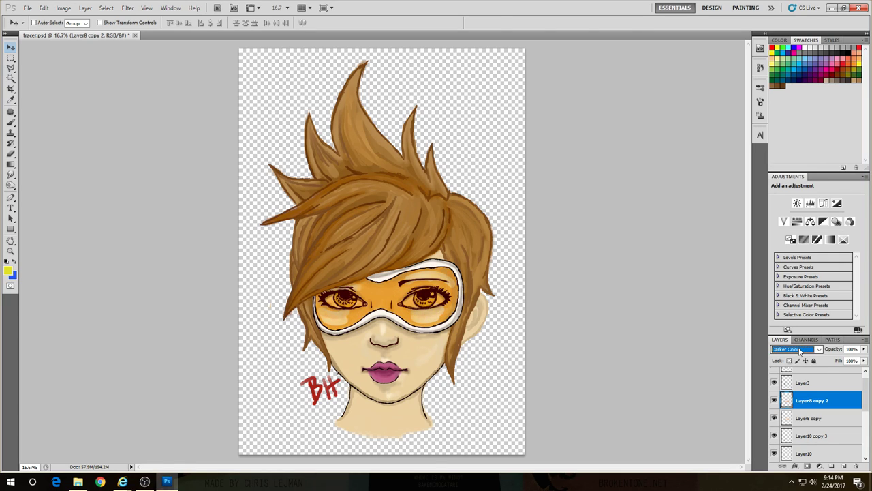
# Step: Reselect the Layer8 copy goggle layer and zoom the face to a 25% view
pyautogui.click(837, 418)
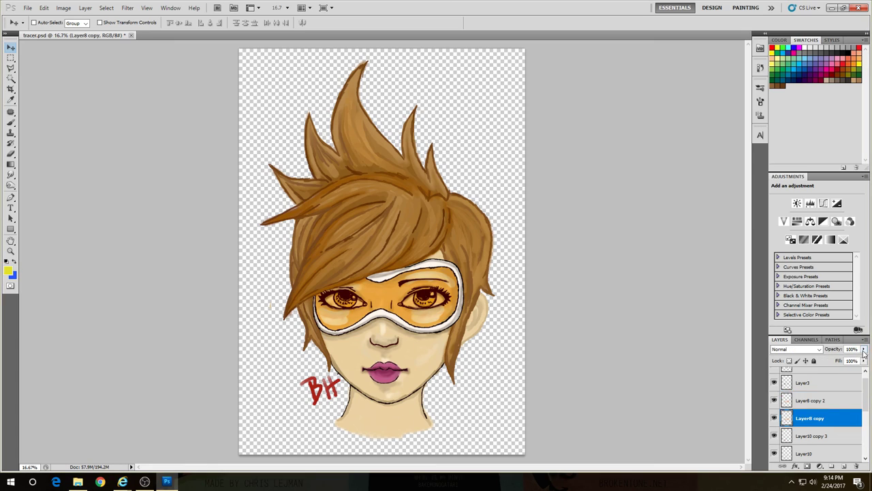
pyautogui.press('z')
pyautogui.click(381, 259)
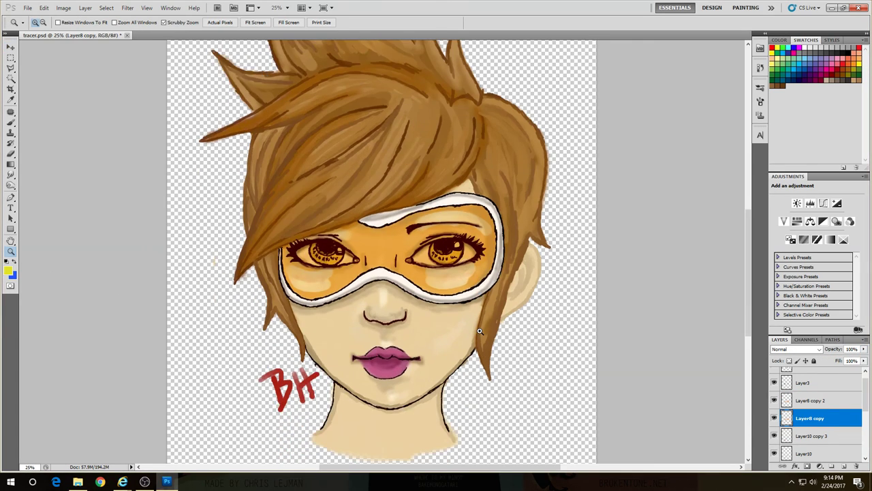
pyautogui.scroll(1, 480, 330)
pyautogui.scroll(1, 811, 409)
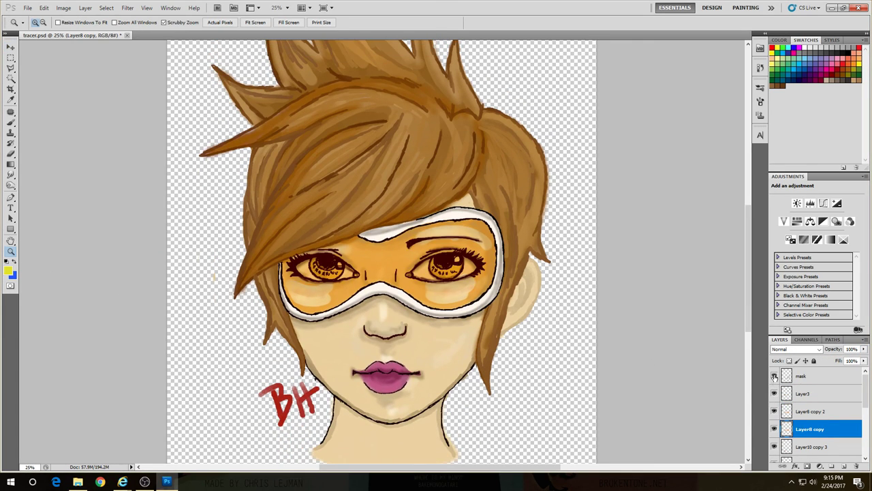
pyautogui.scroll(-3, 818, 416)
pyautogui.click(811, 454)
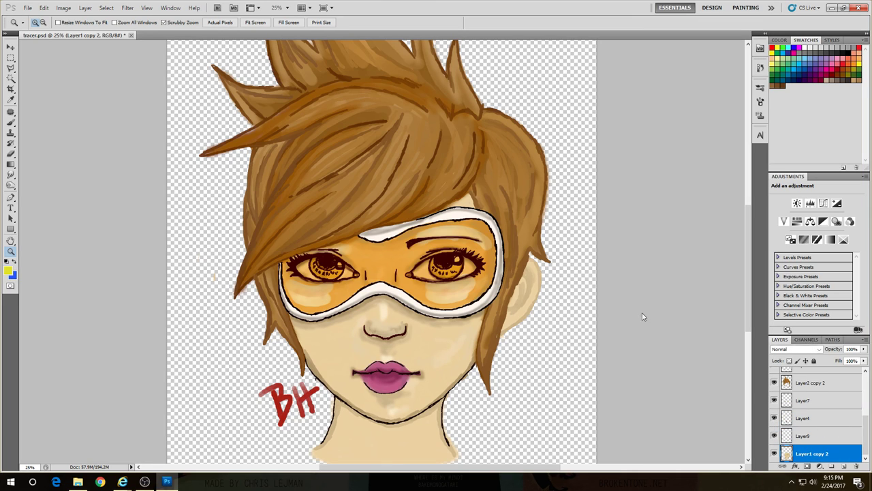
pyautogui.hotkey('ctrl', '-')
pyautogui.press('v')
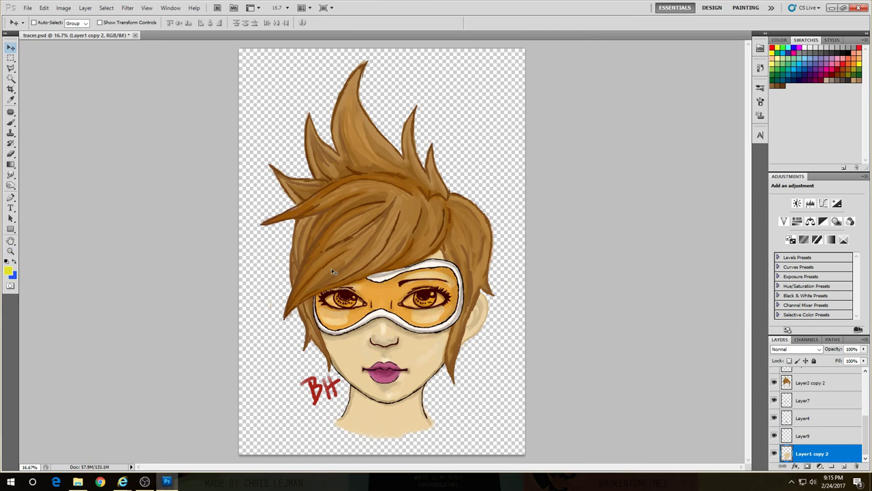
pyautogui.hotkey('ctrl', '+')
pyautogui.hotkey('ctrl', '+')
pyautogui.hotkey('ctrl', '+')
pyautogui.moveTo(747, 188); pyautogui.dragTo(753, 303)
pyautogui.hotkey('ctrl', '-')
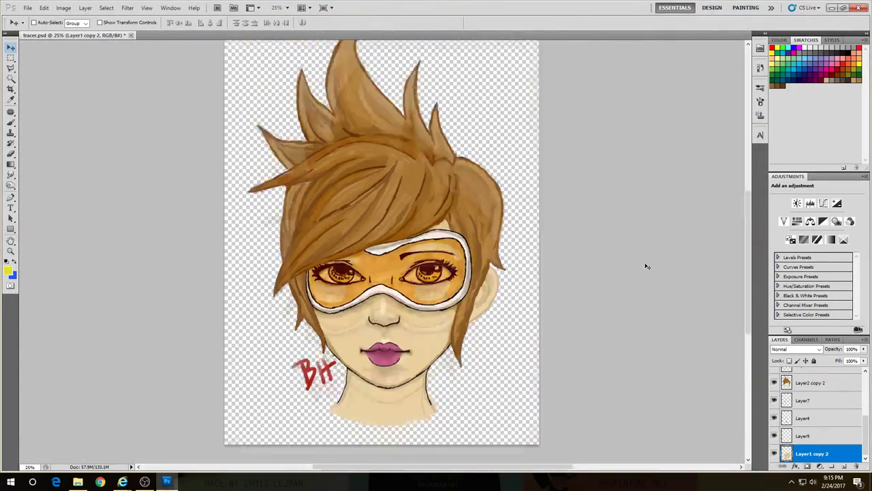